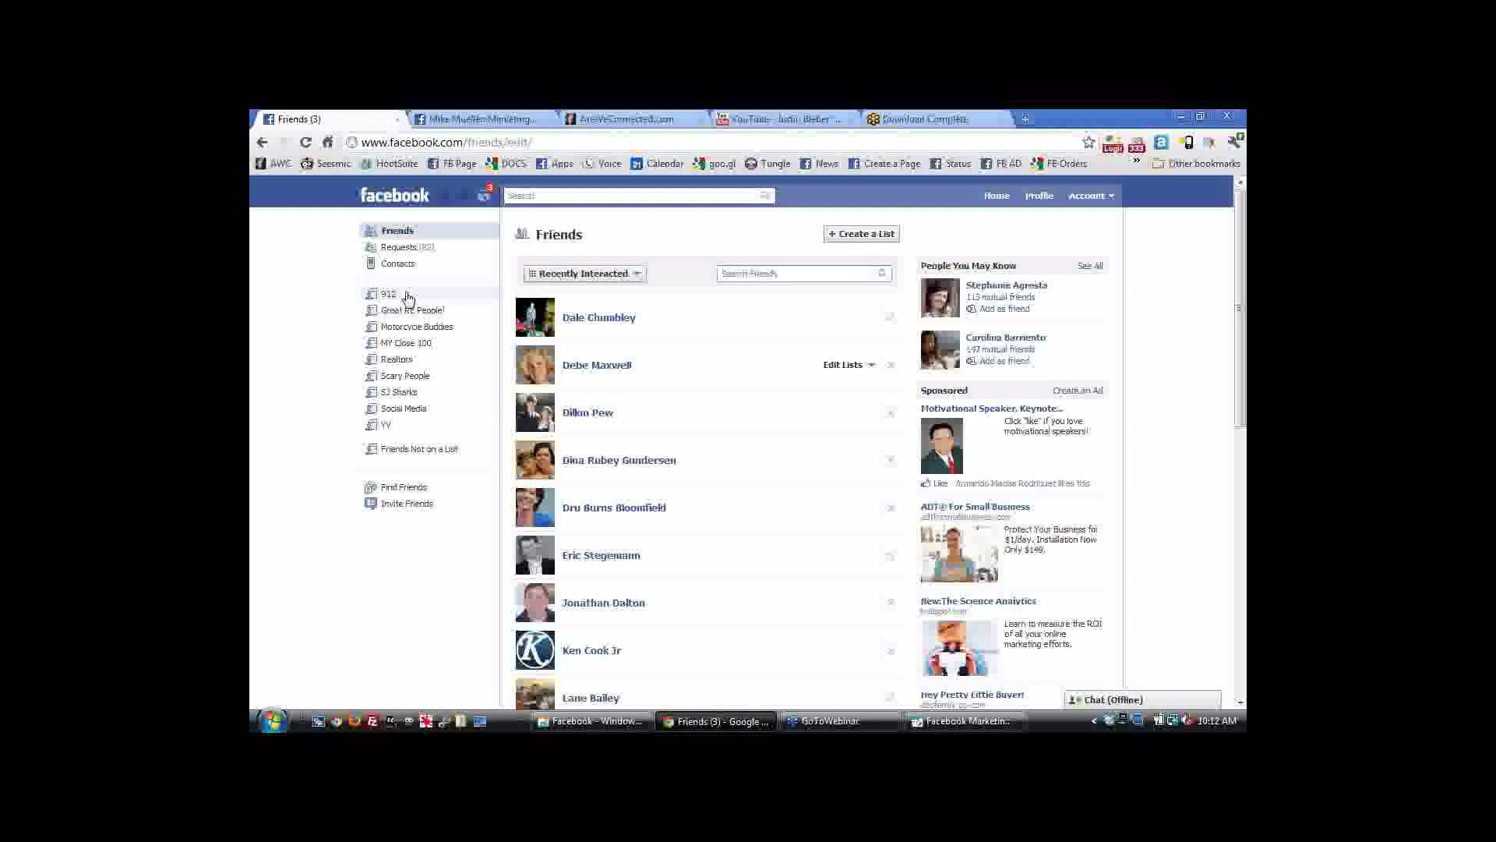
Confirm the first pending friend request and add the new friend to the Realtors list.
left_click(444, 199)
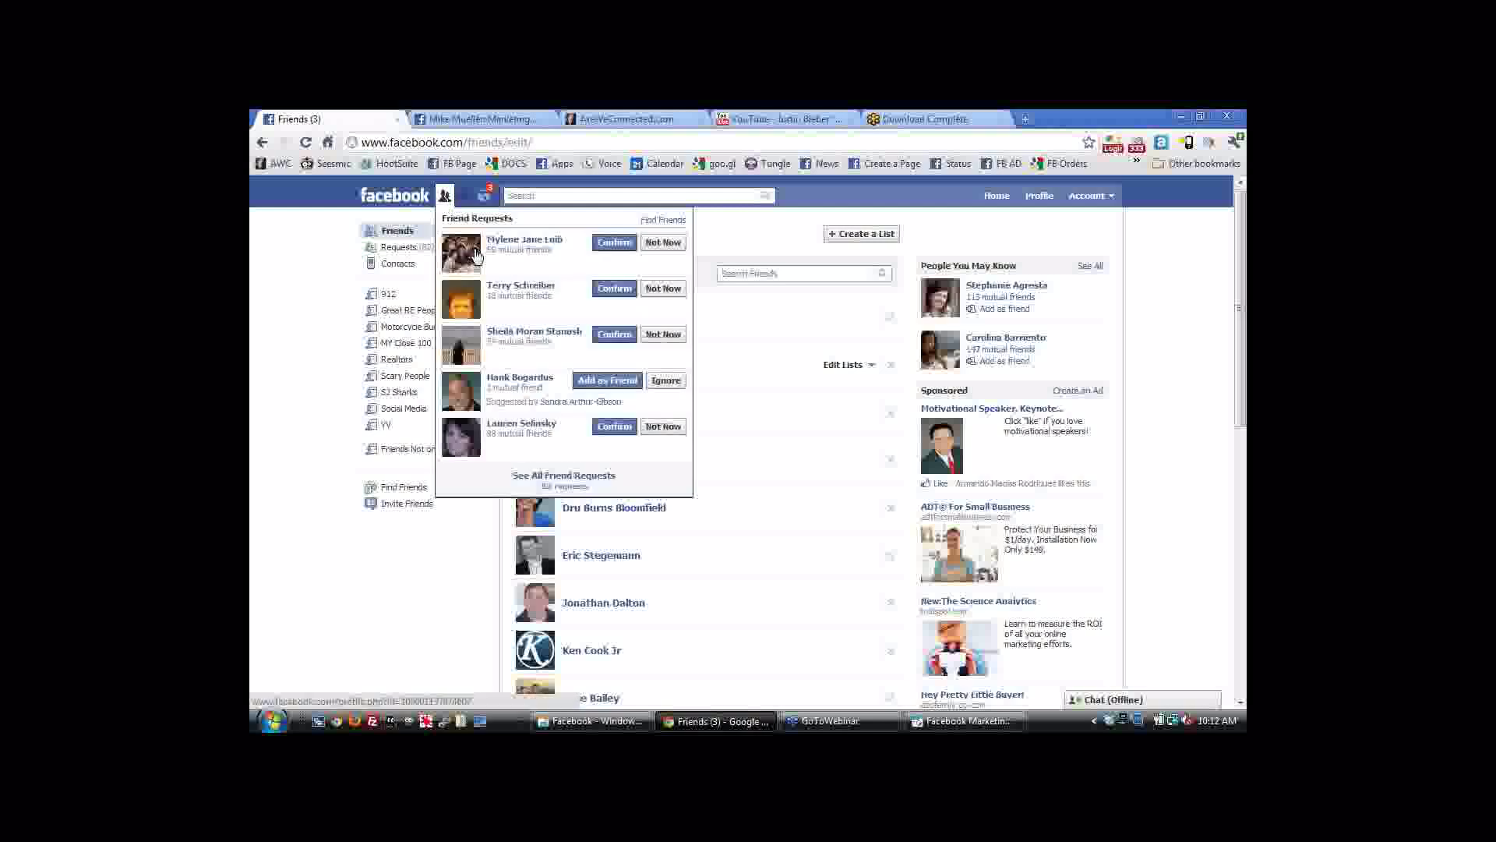
left_click(612, 243)
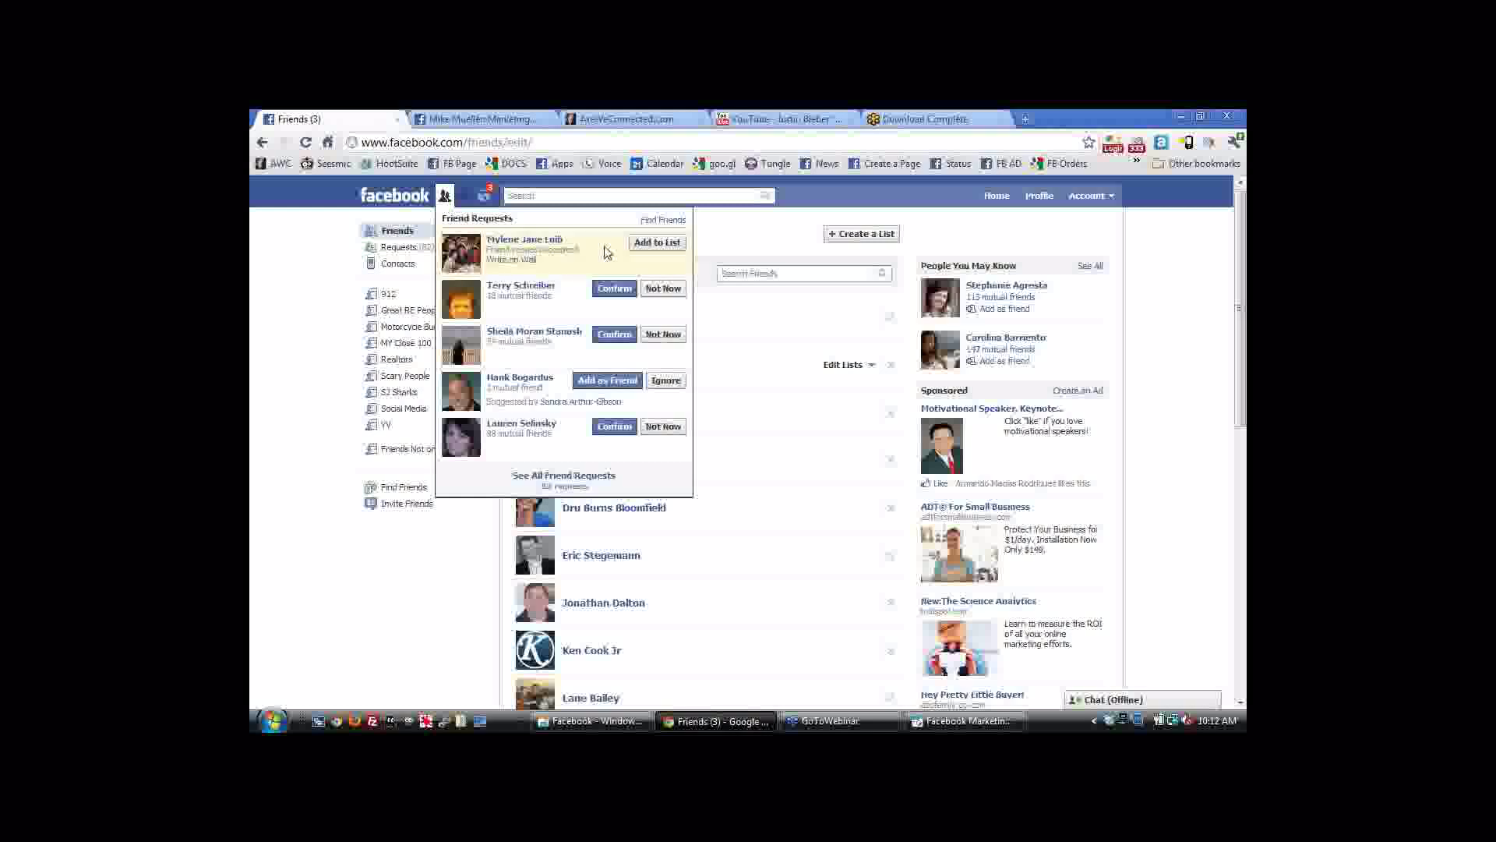
left_click(657, 244)
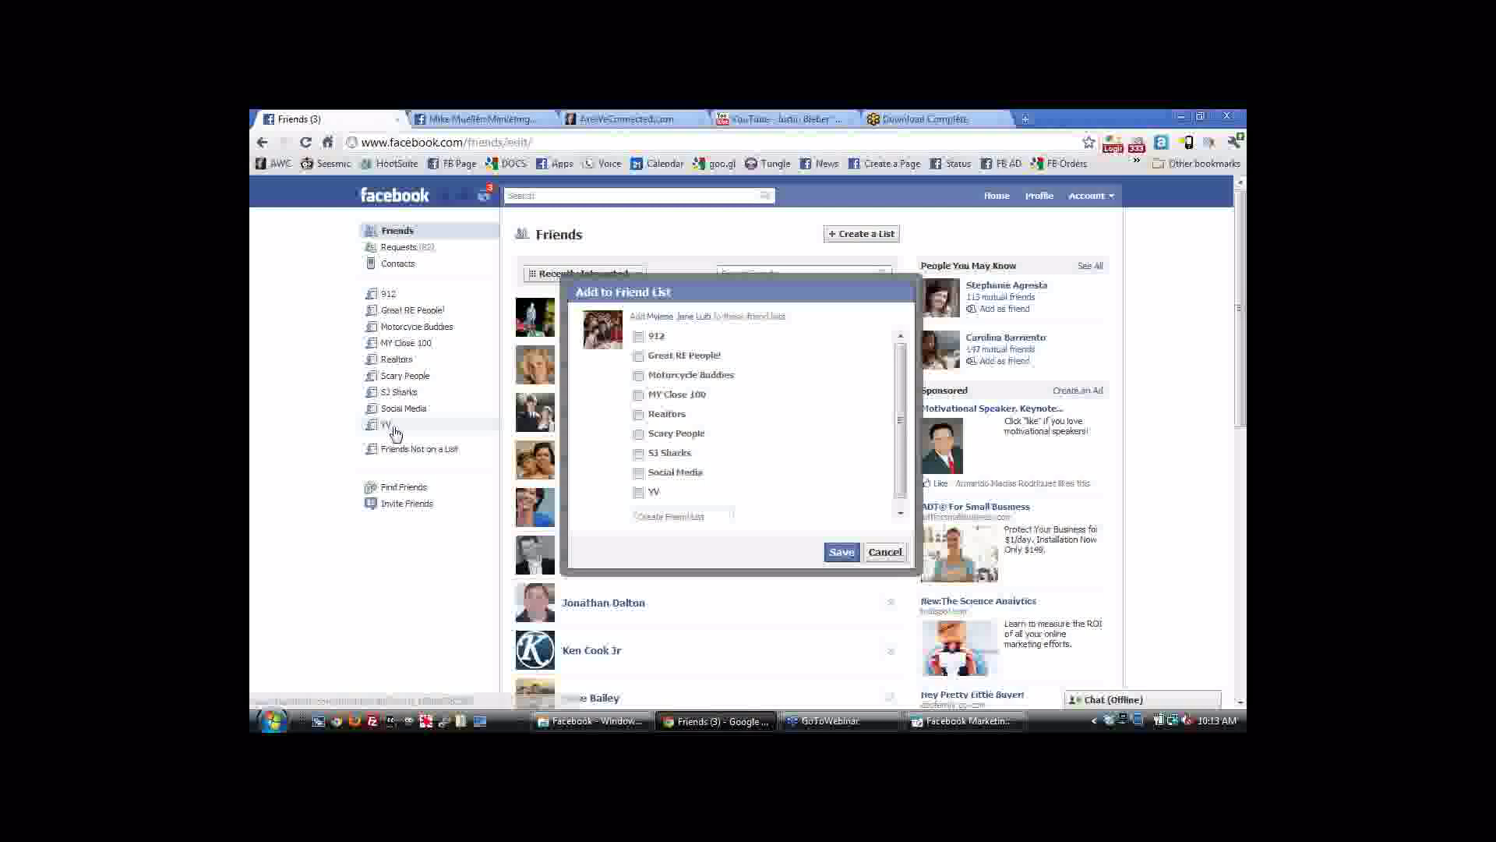
left_click(638, 414)
left_click(841, 553)
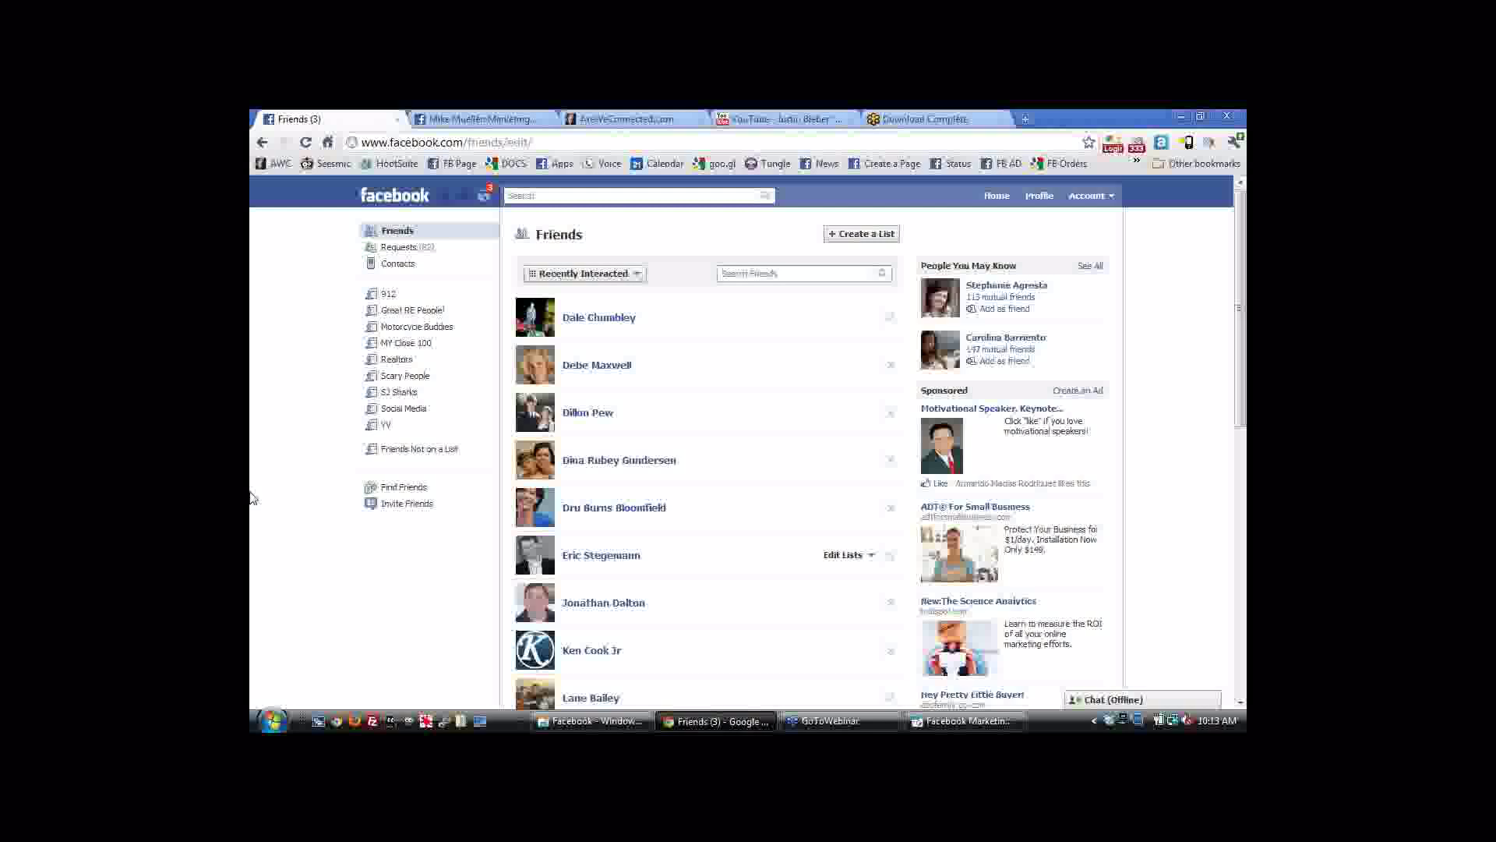
Open the Customize settings page of the account's custom privacy settings.
left_click(1094, 198)
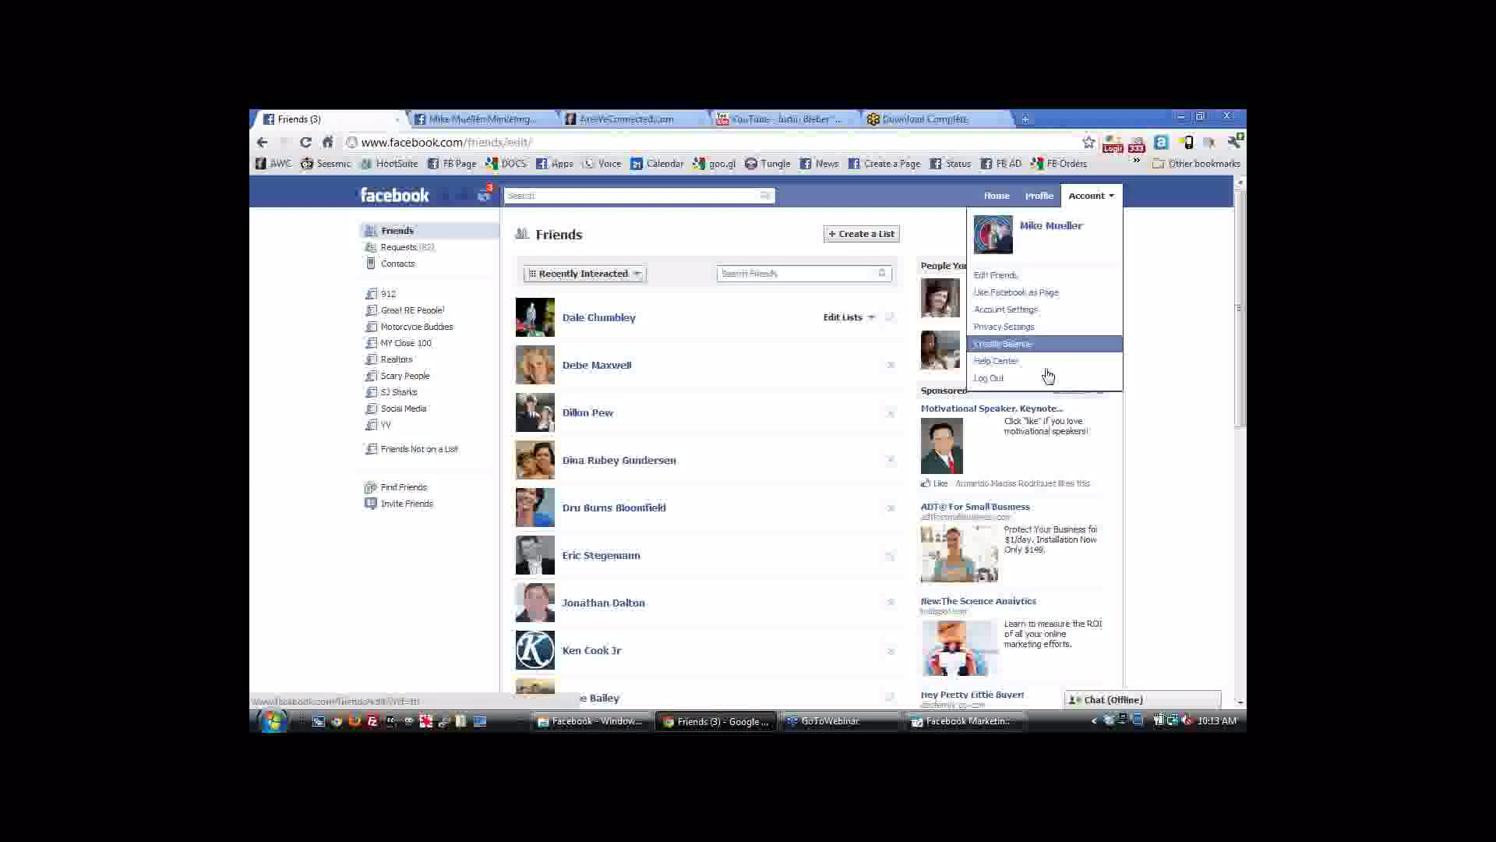
left_click(1001, 327)
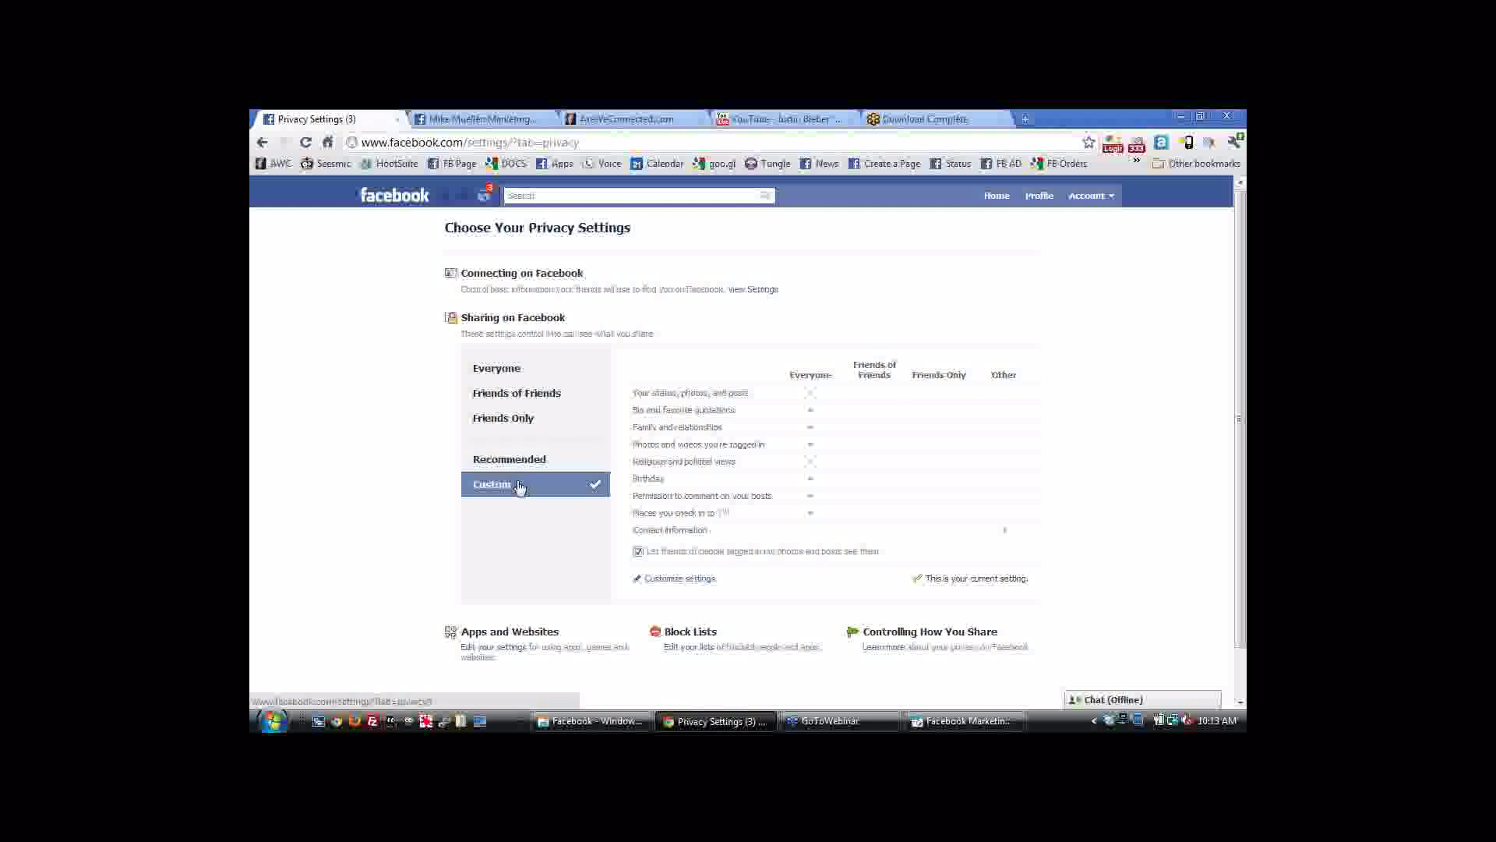
left_click(690, 580)
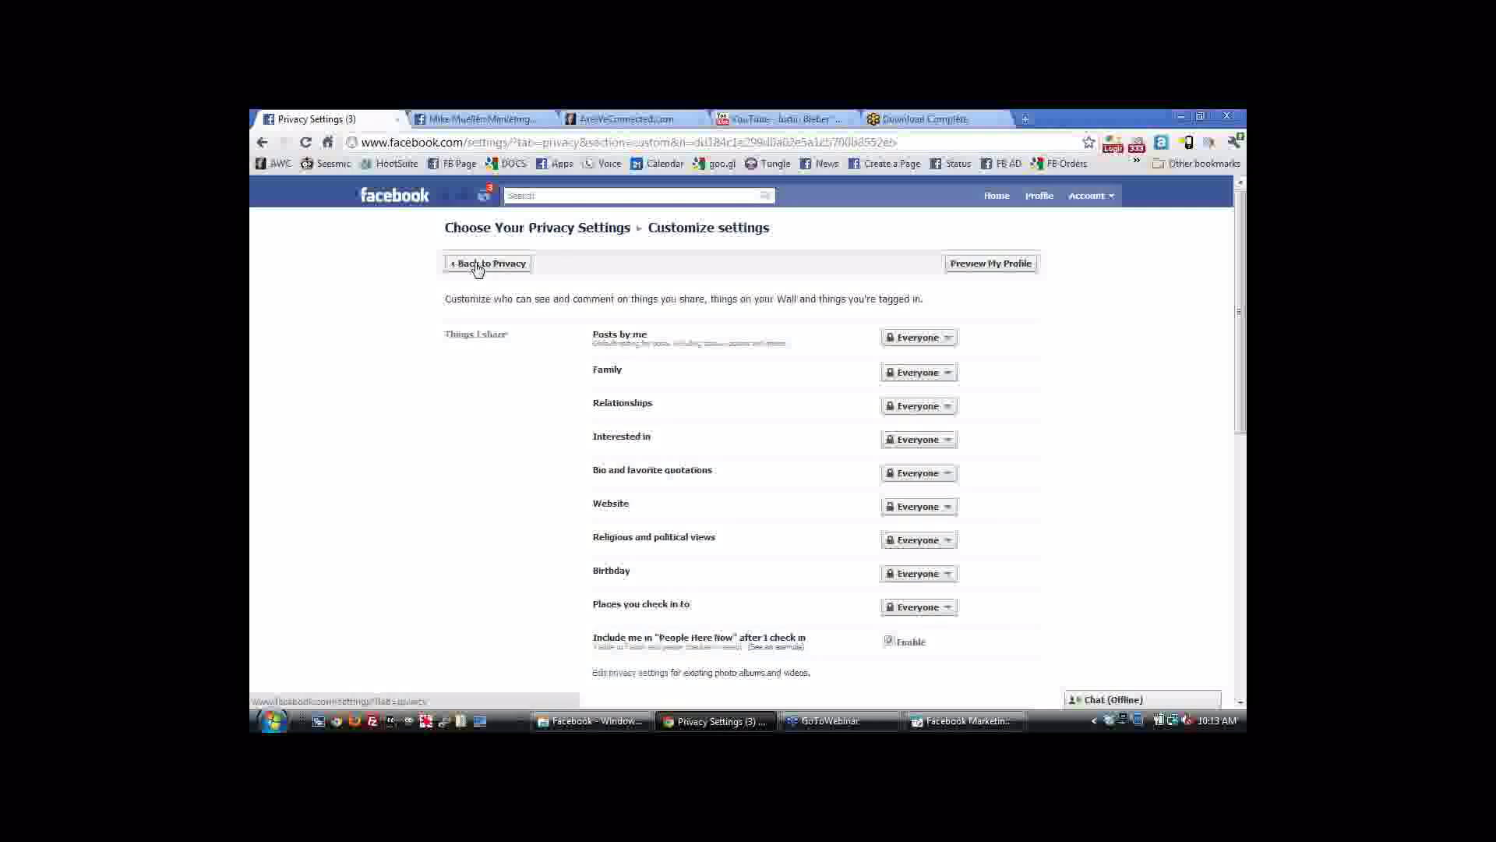
left_click(475, 269)
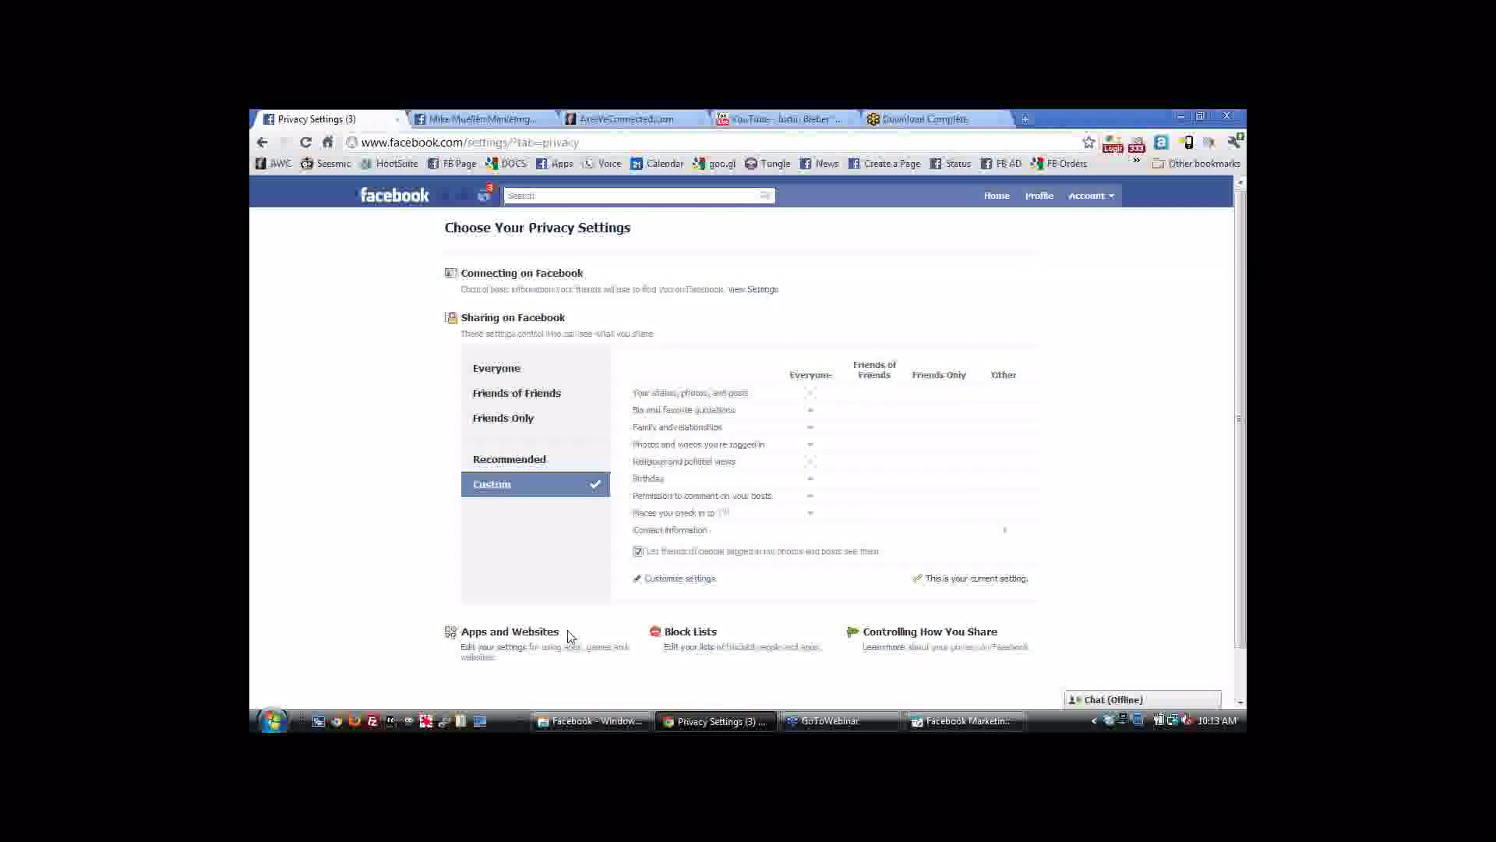
left_click(663, 583)
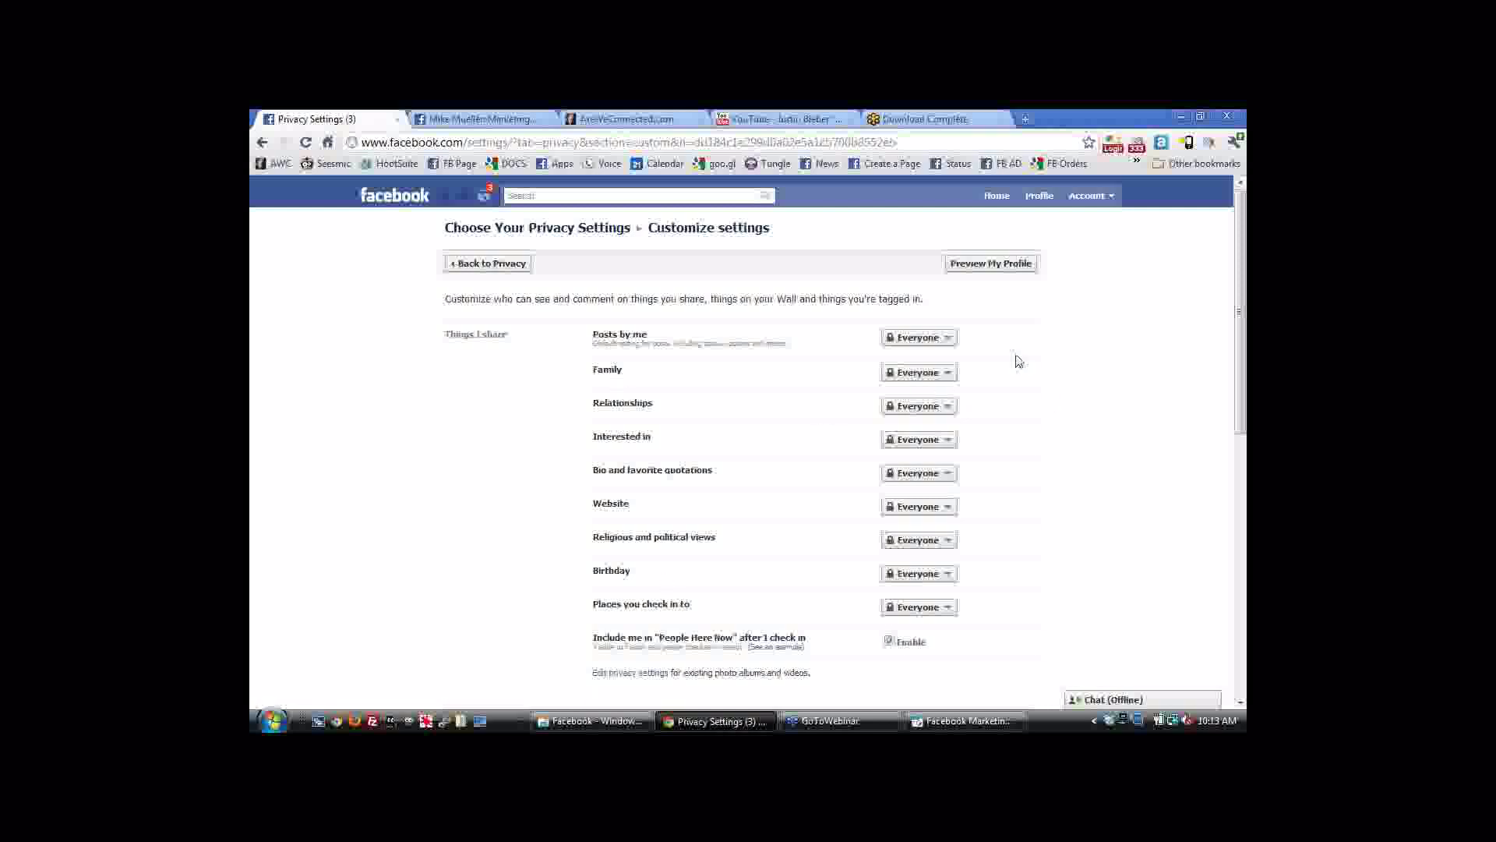
Set the Family visibility to a custom rule of Friends Only, hidden from the Realtors list, and save it.
left_click(951, 379)
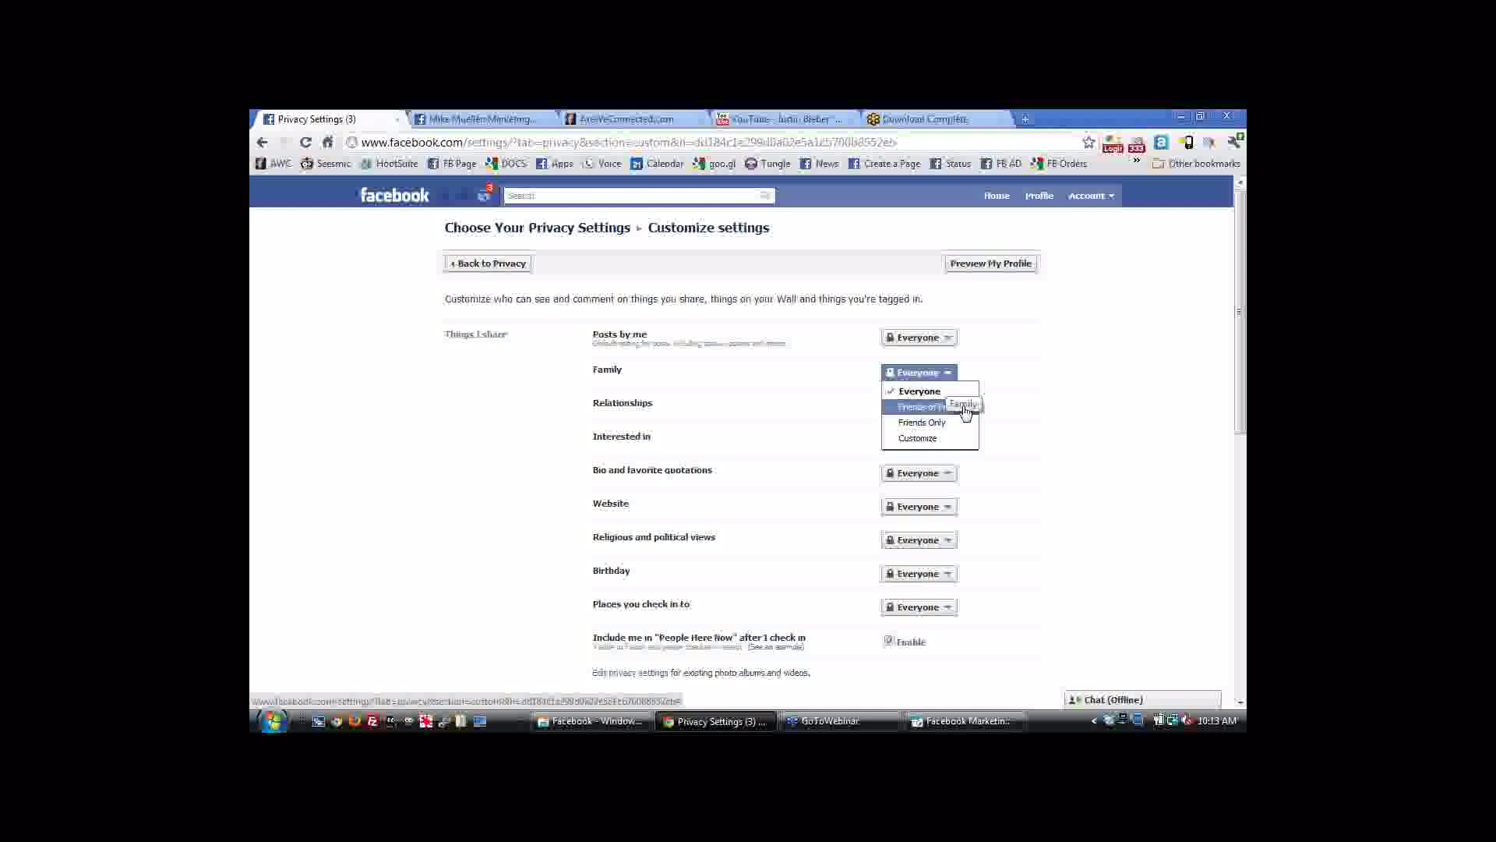
left_click(926, 439)
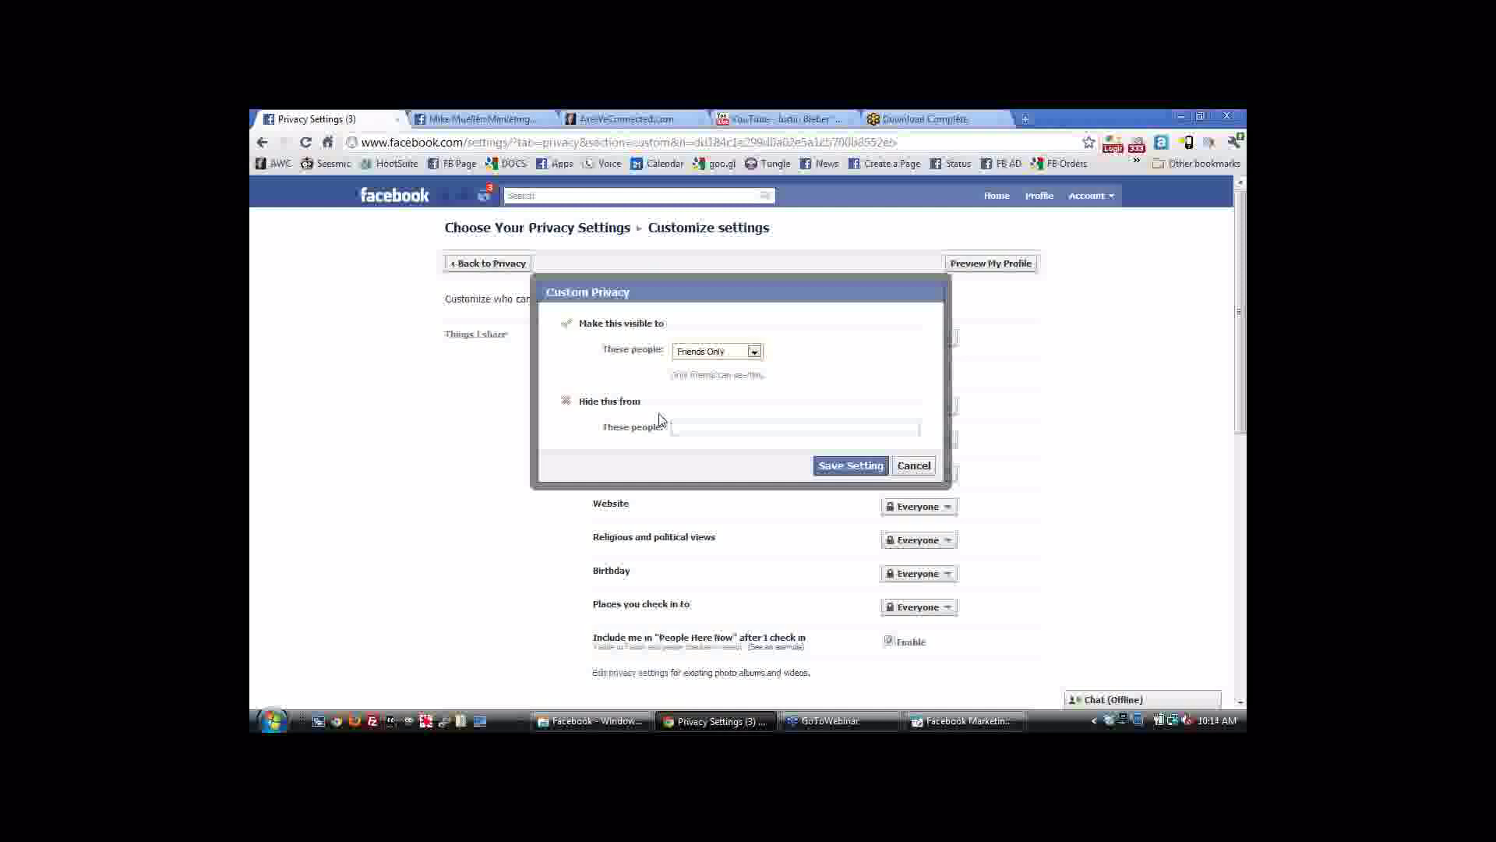
left_click(715, 350)
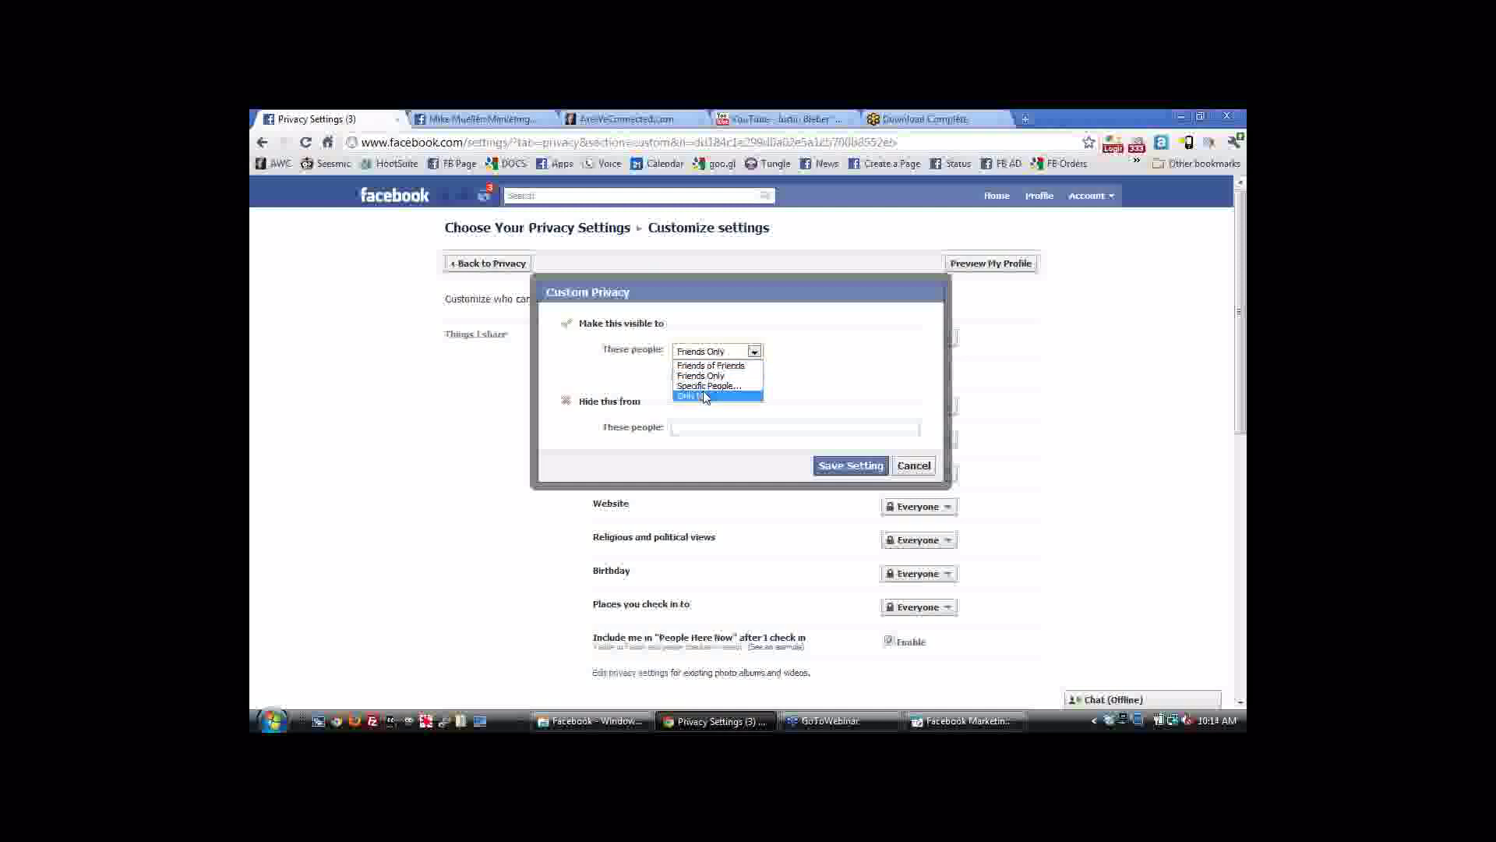
left_click(643, 372)
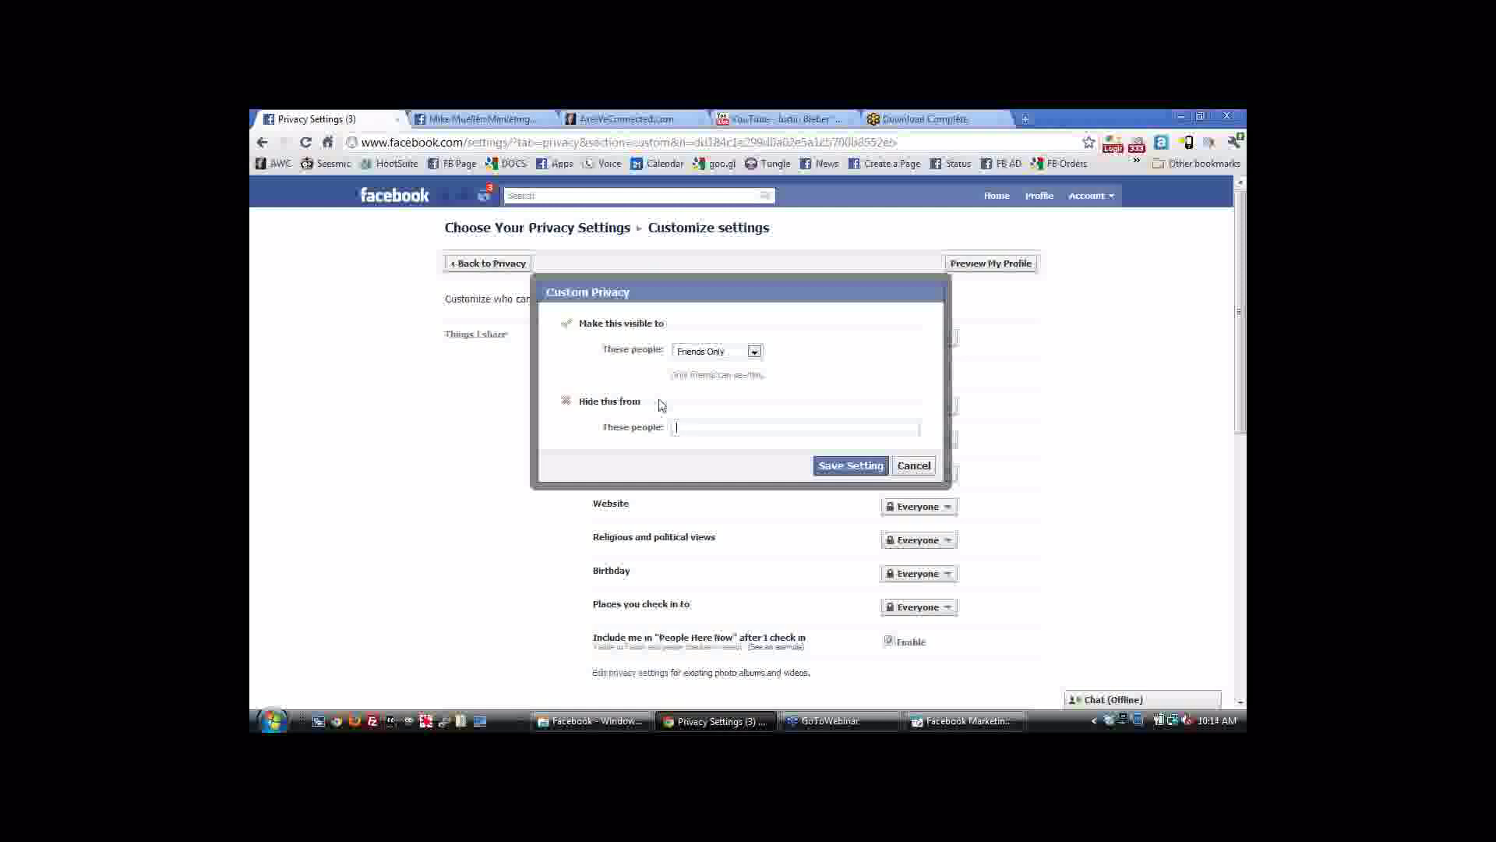
type("rea")
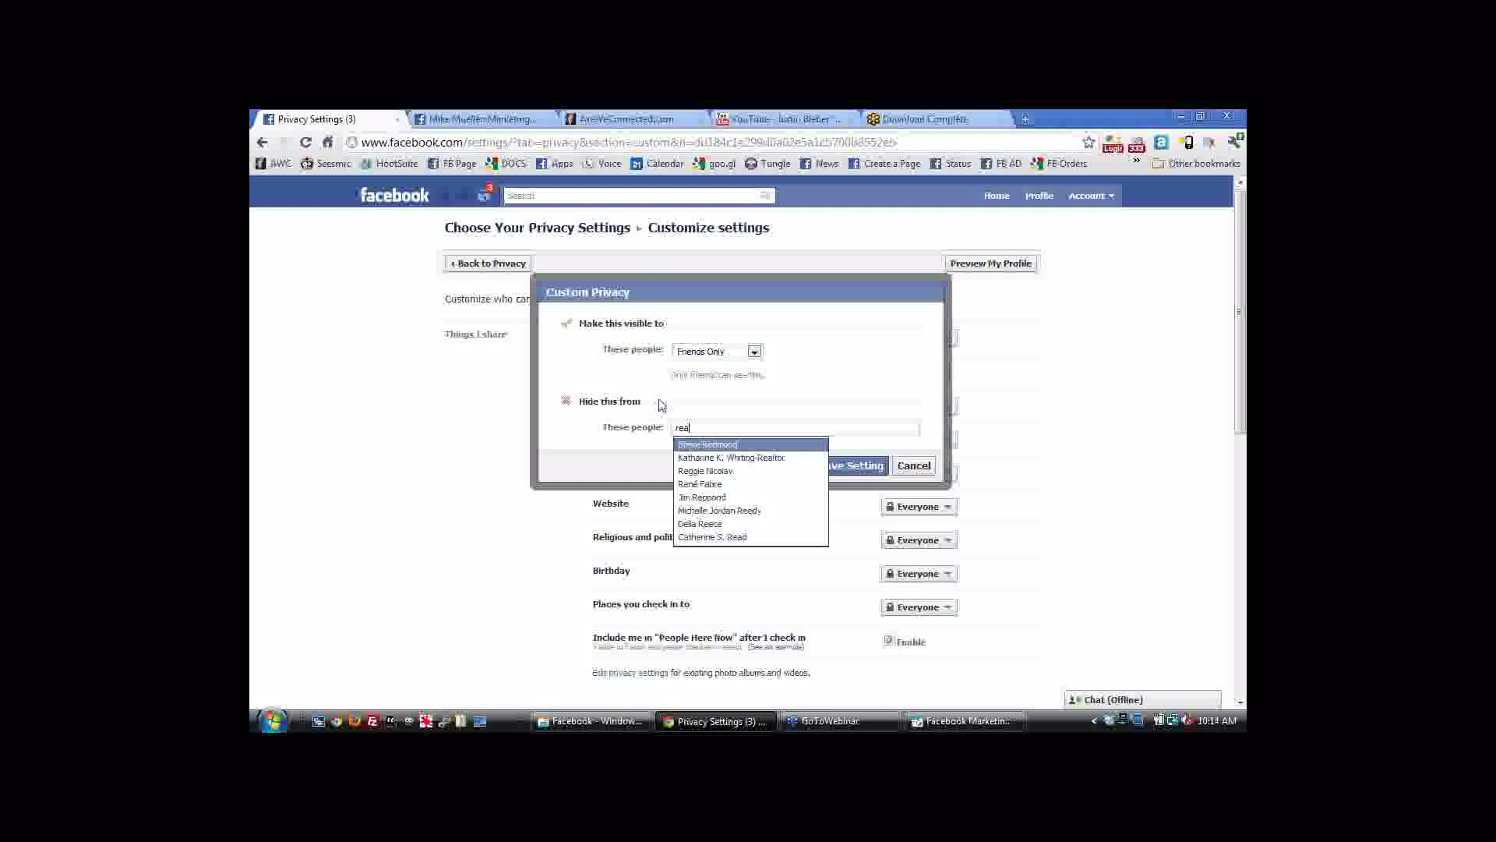
type("ltors")
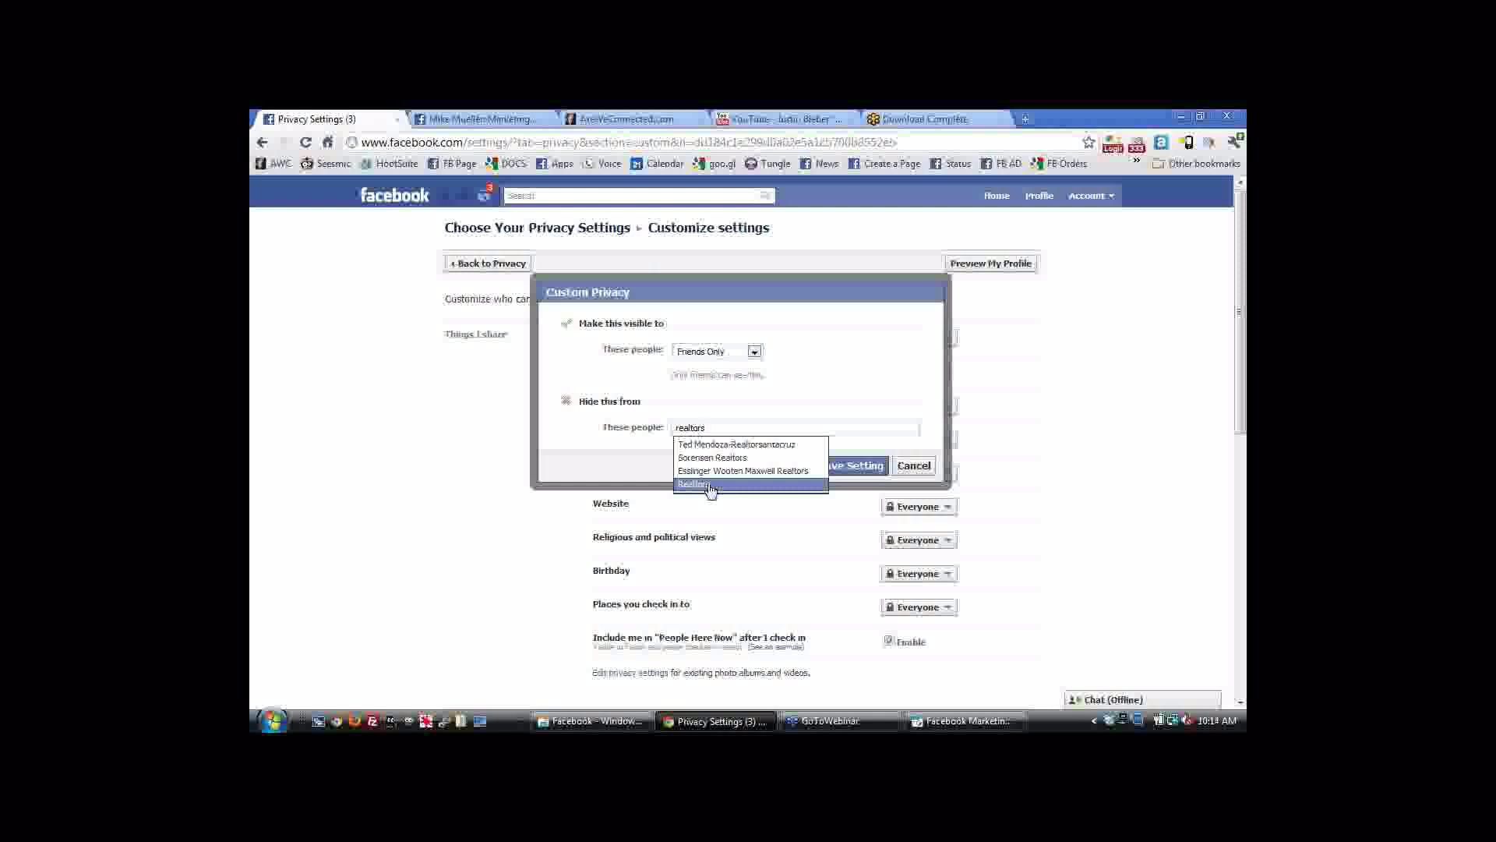
left_click(710, 485)
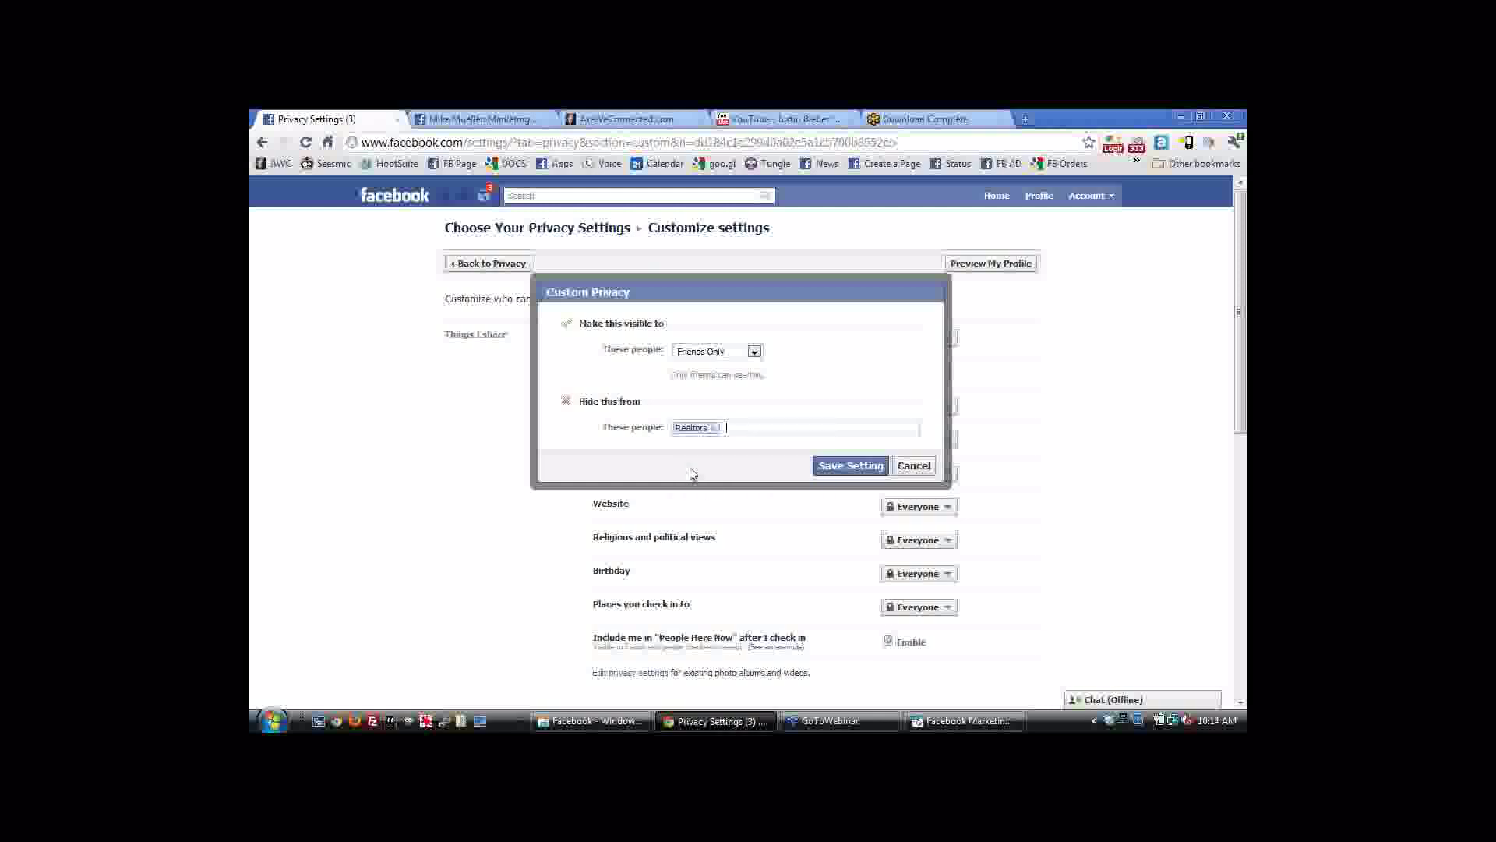
left_click(840, 470)
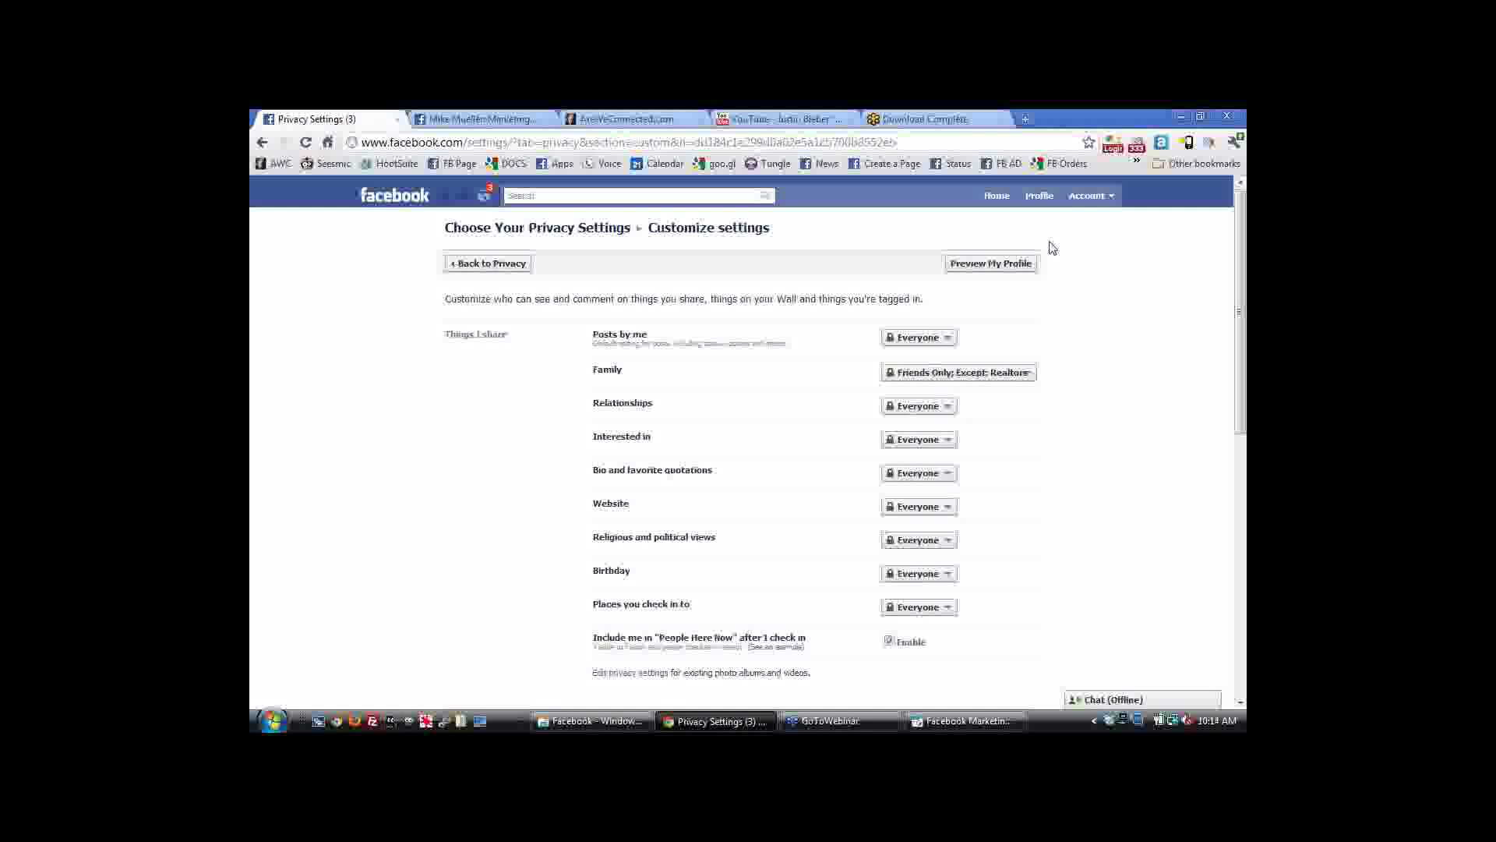
Go to the profile and open the custom privacy options for a new status update.
left_click(1041, 199)
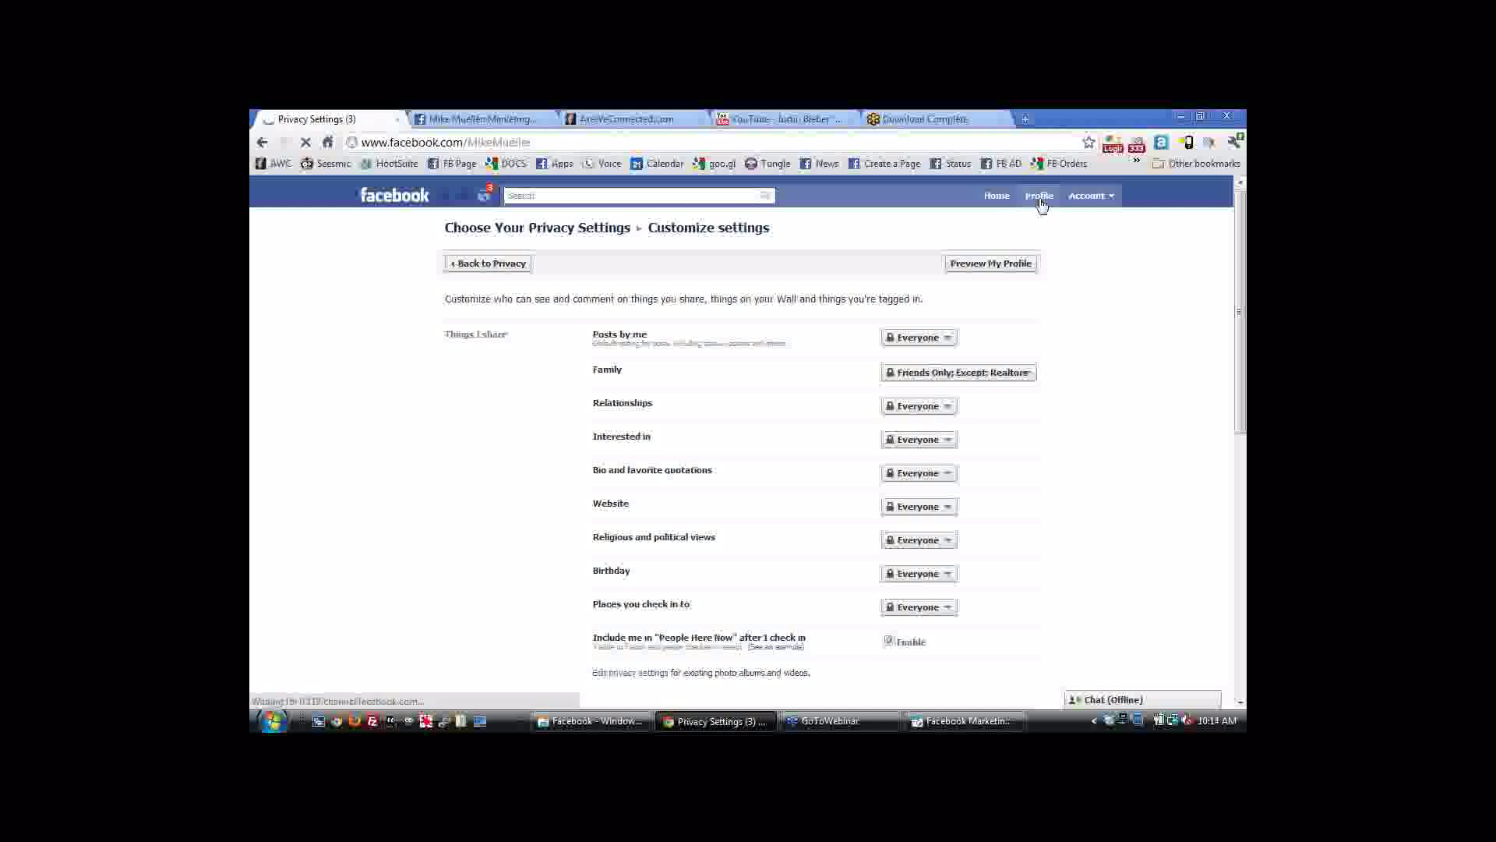
left_click(625, 386)
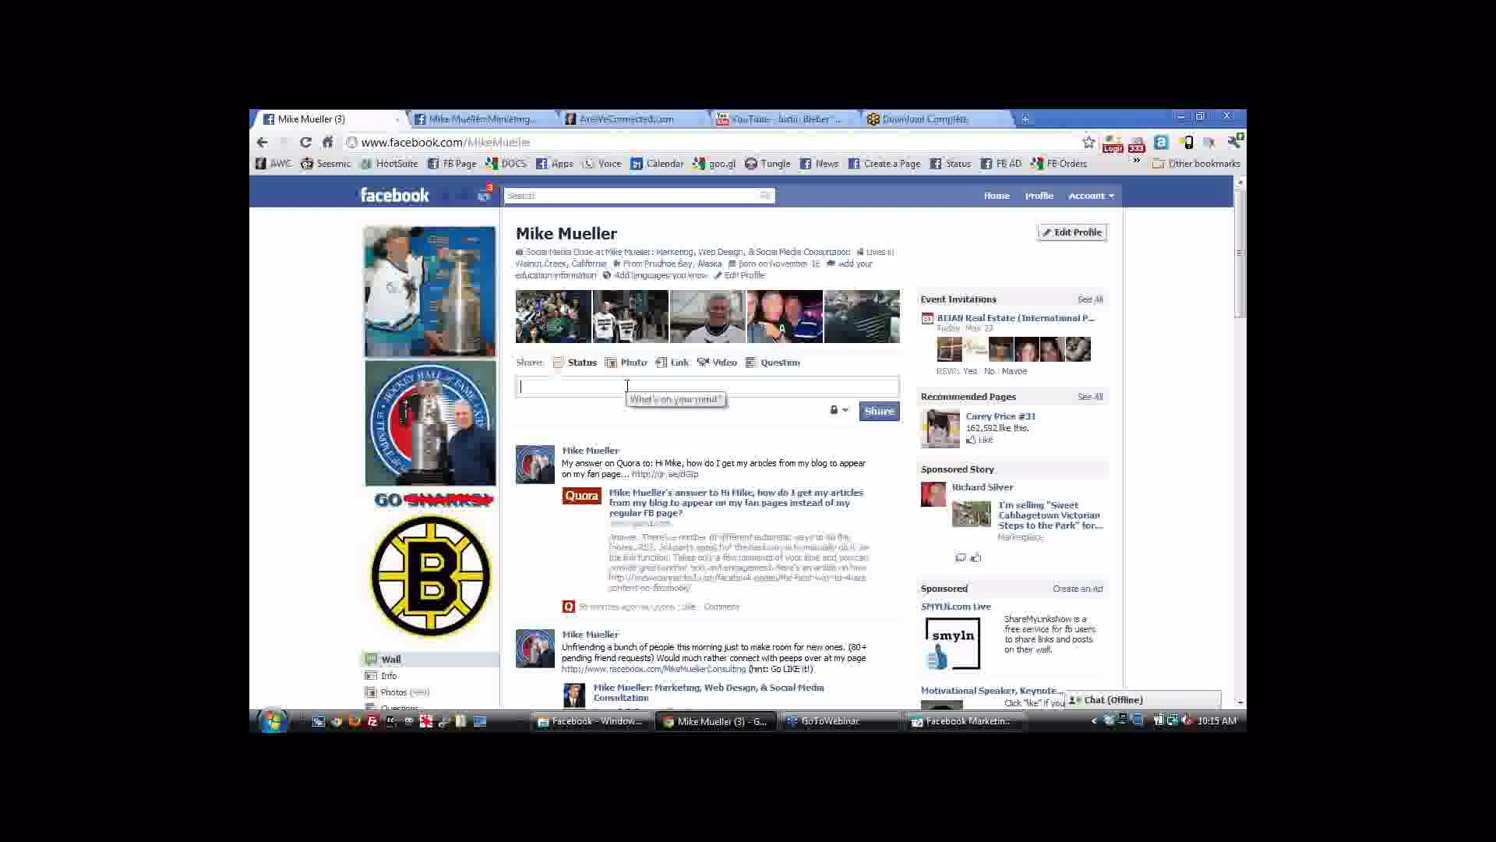
left_click(850, 419)
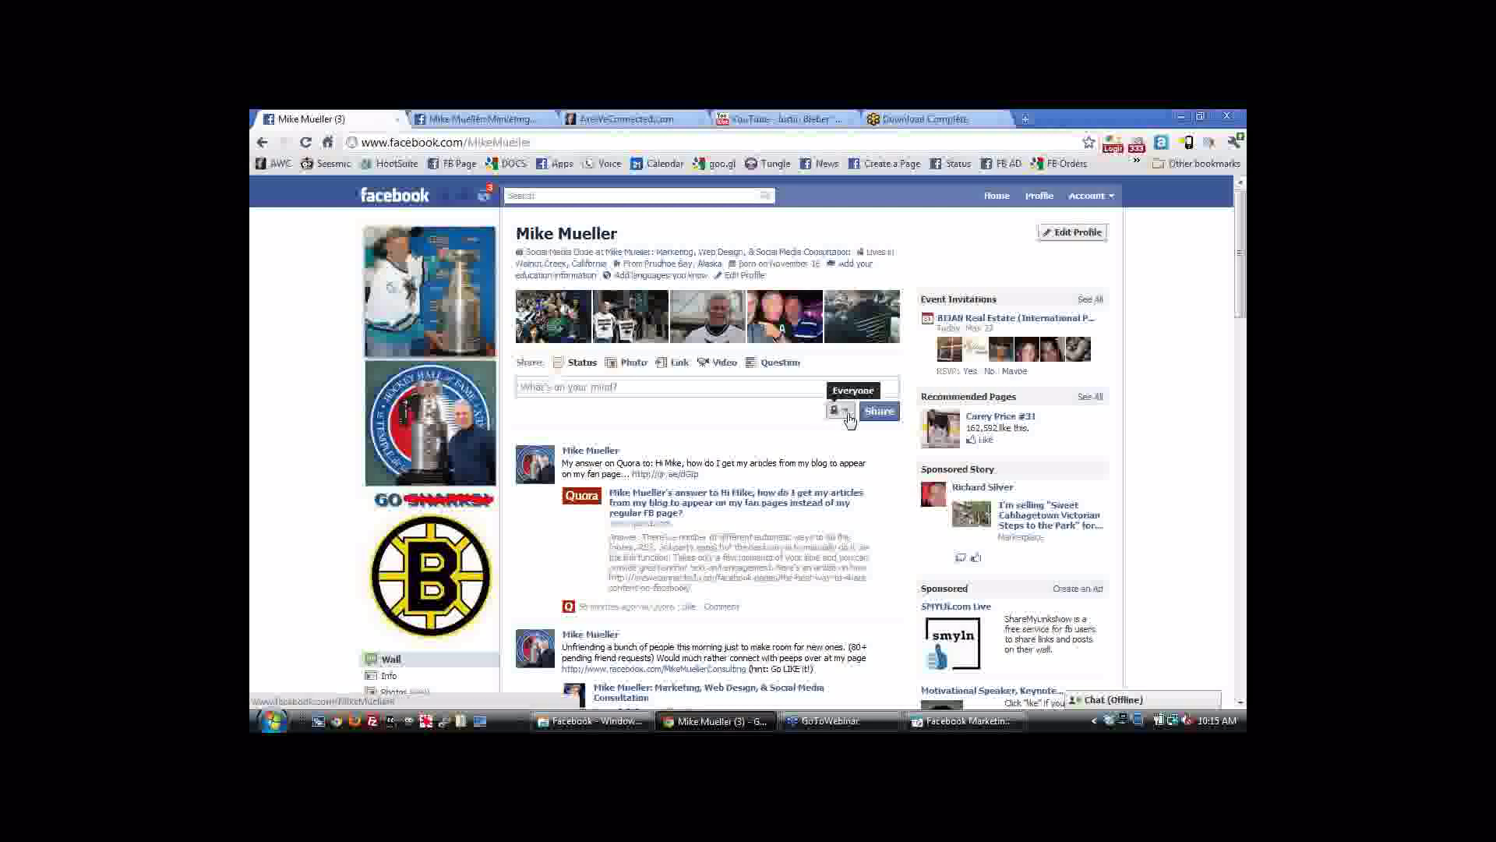
left_click(849, 415)
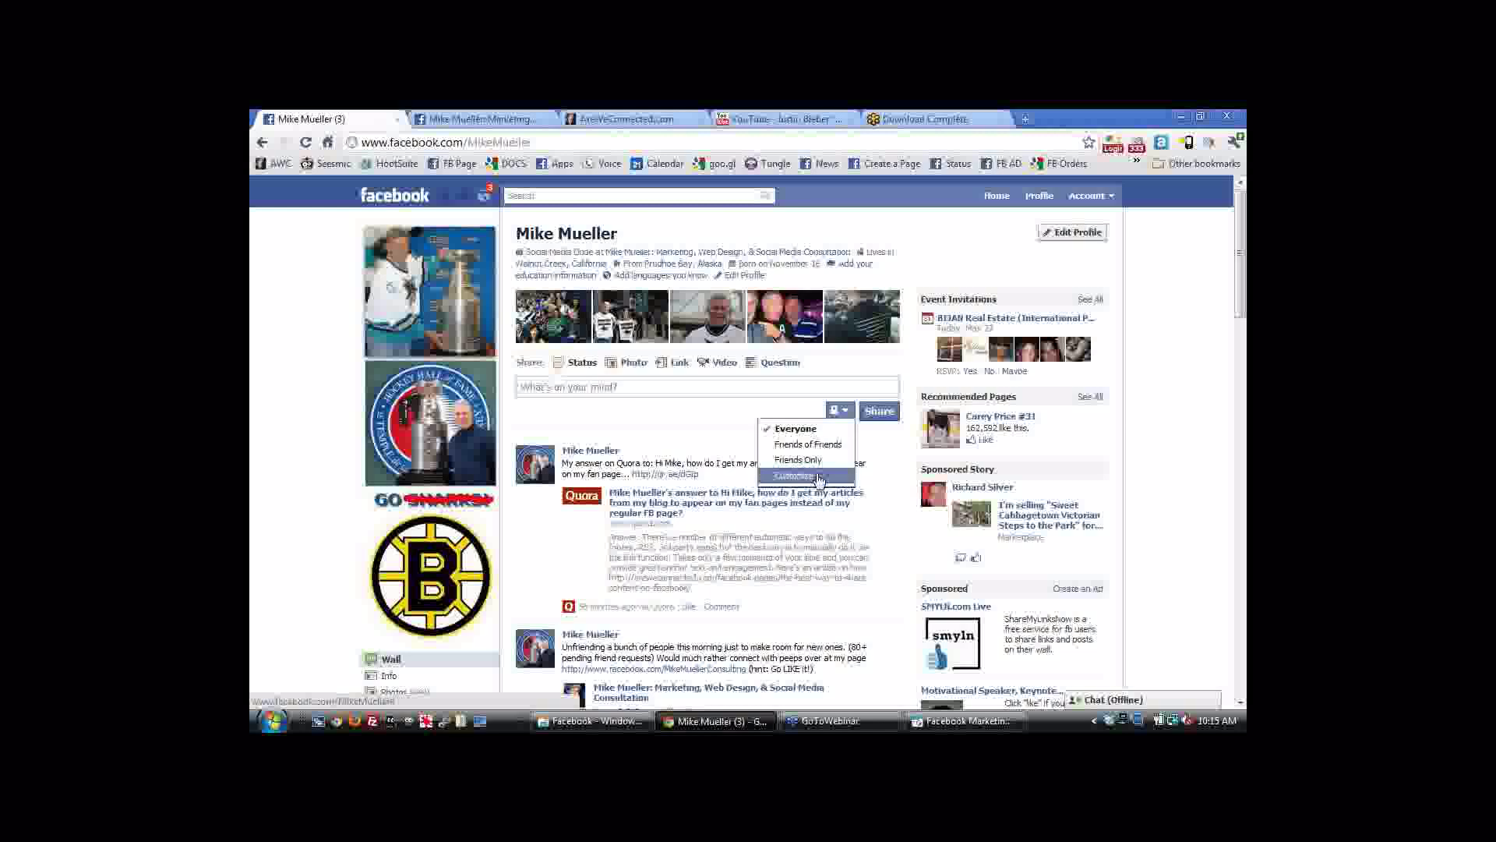
left_click(817, 476)
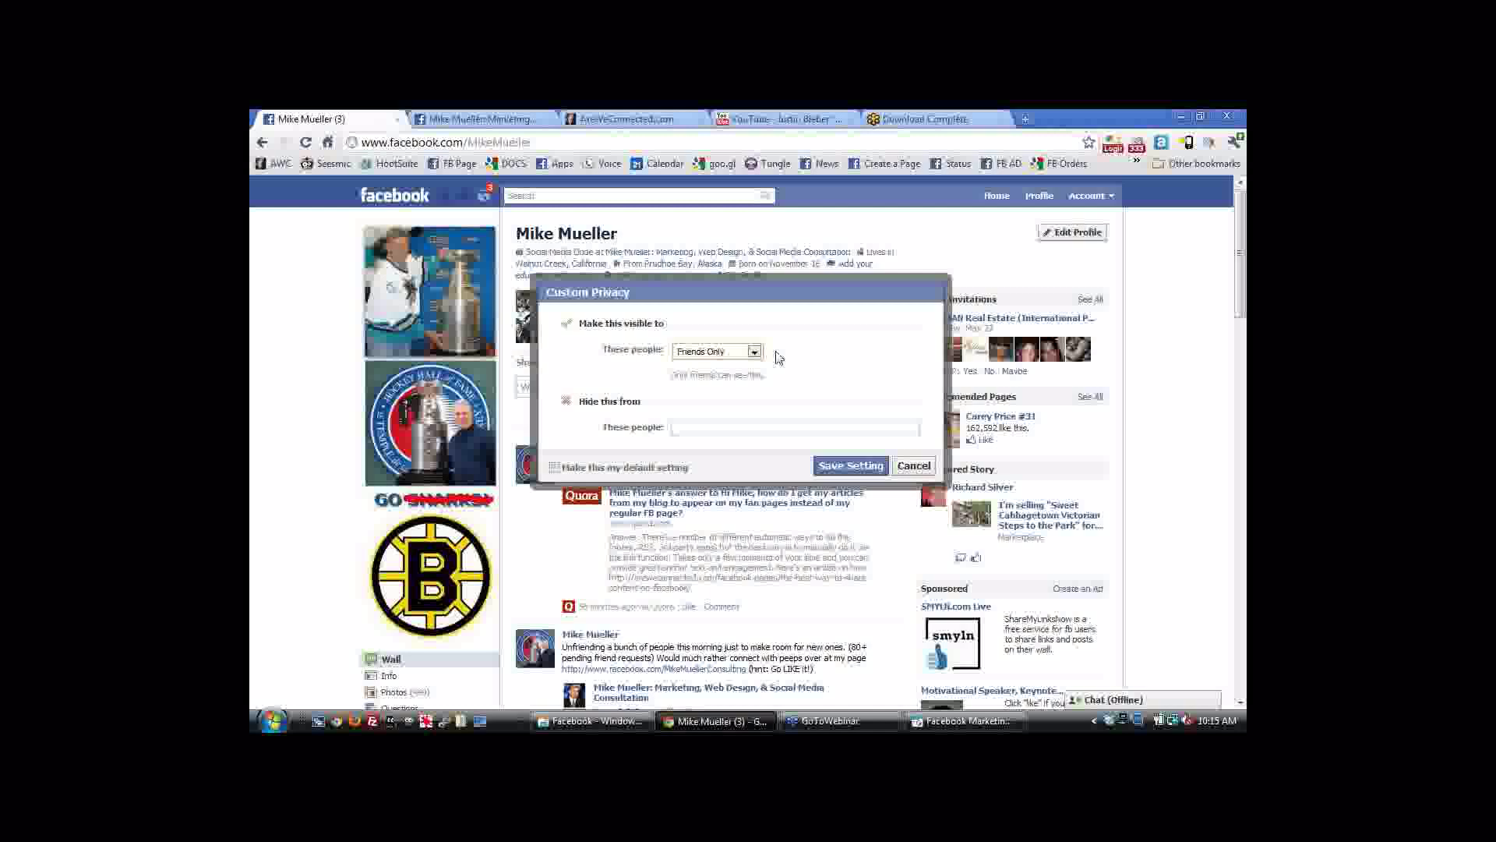
Try to limit the status update to Specific People by entering "realtors", and cancel the custom privacy dialog.
left_click(699, 353)
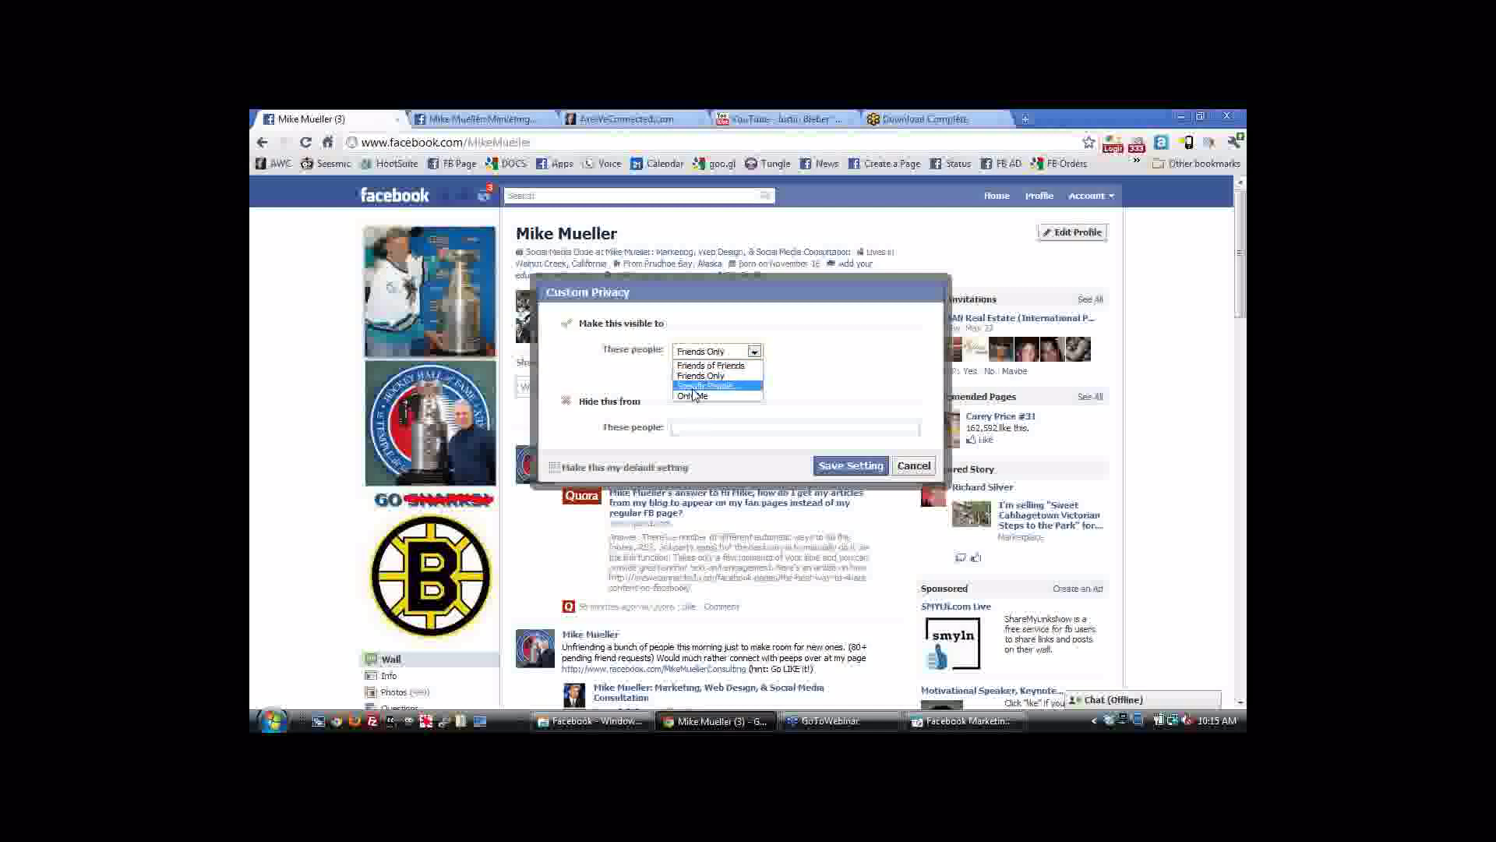
left_click(695, 386)
type("r")
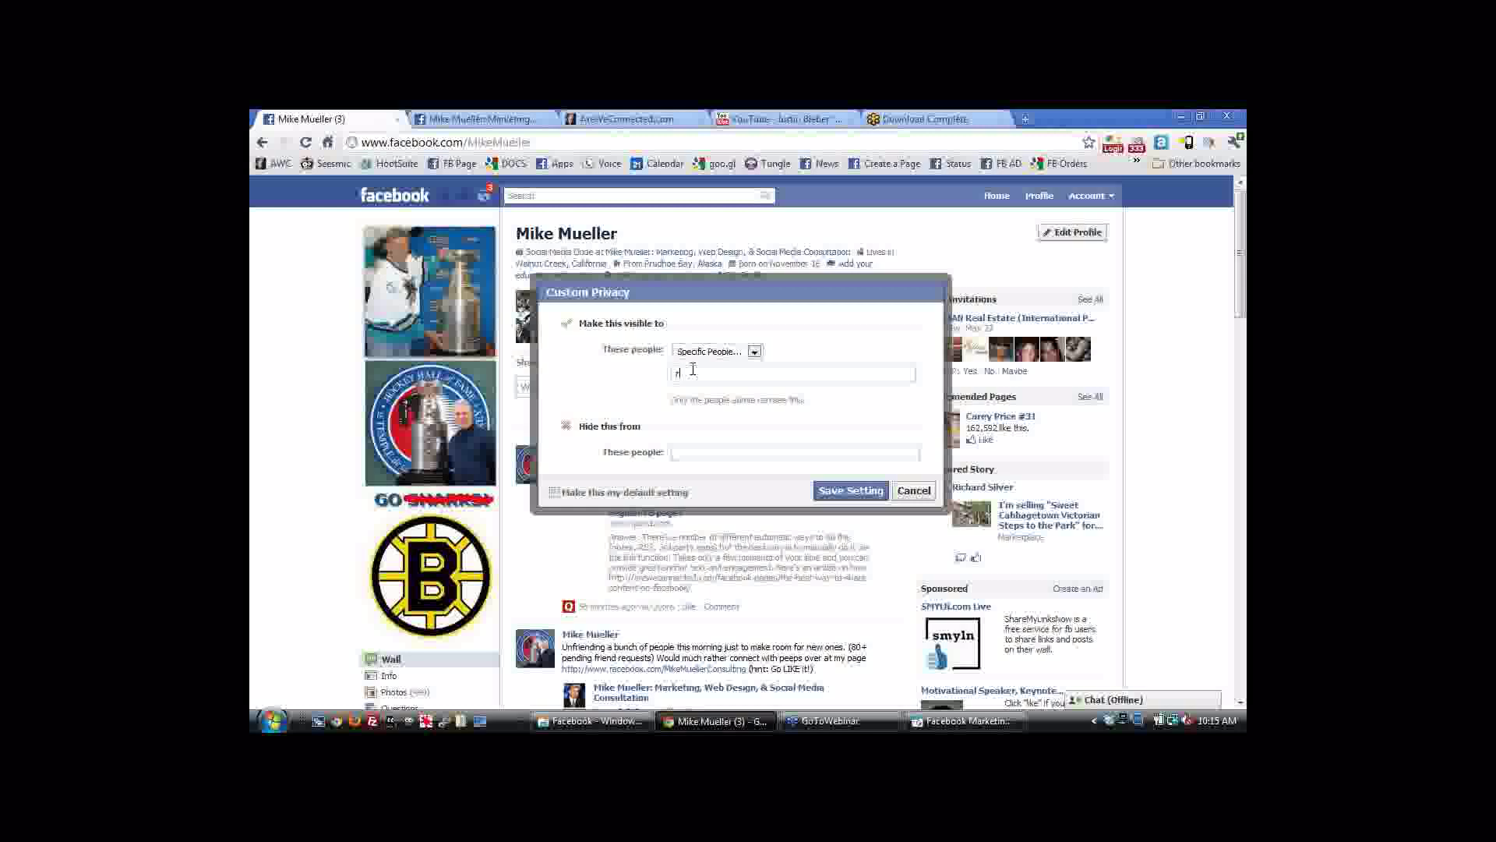
type("ealtors")
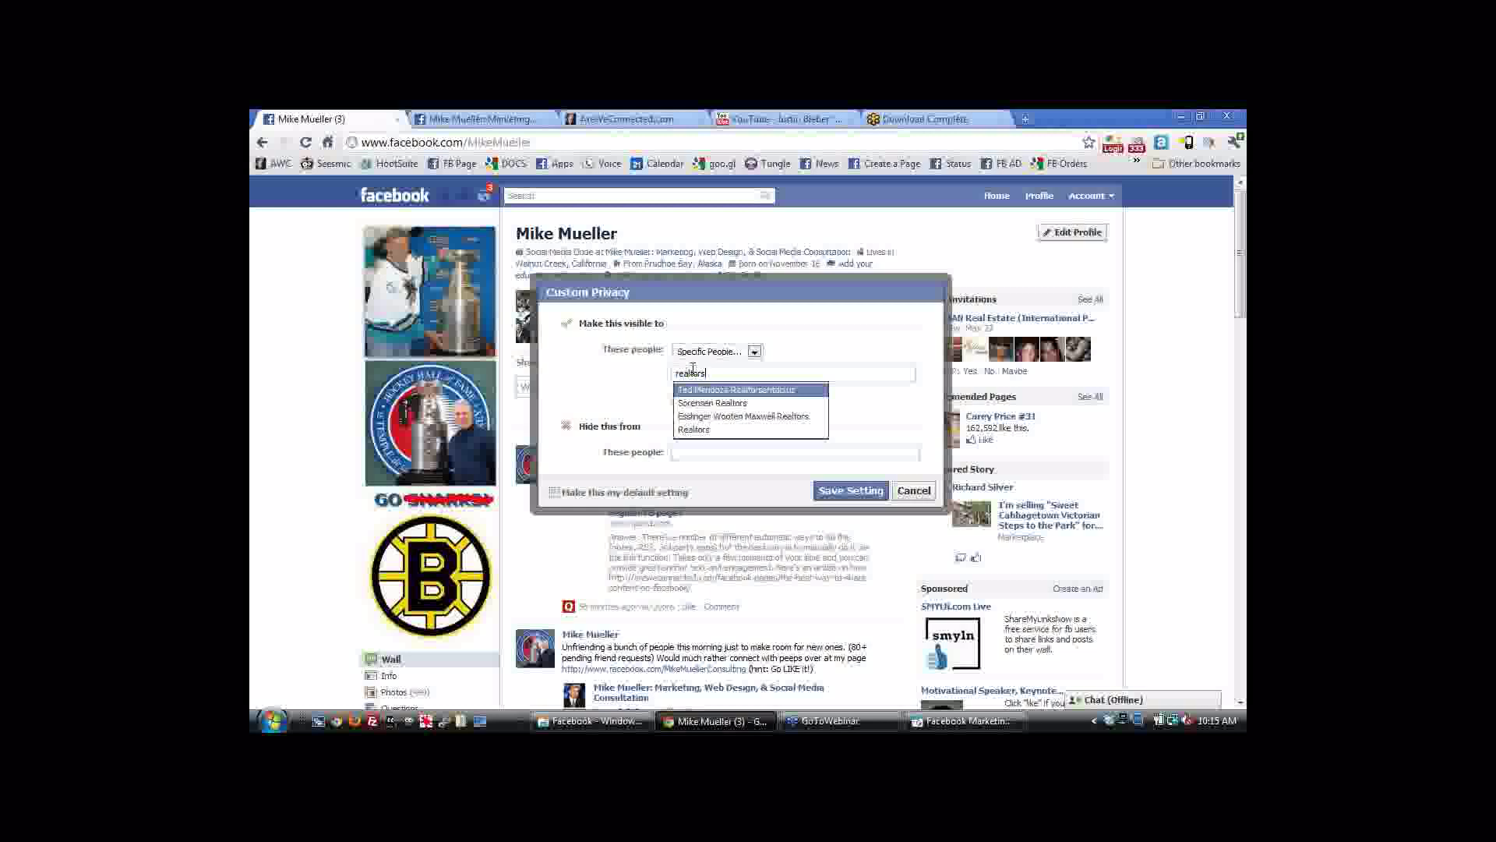
key("BackSpace")
key("BackSpace")
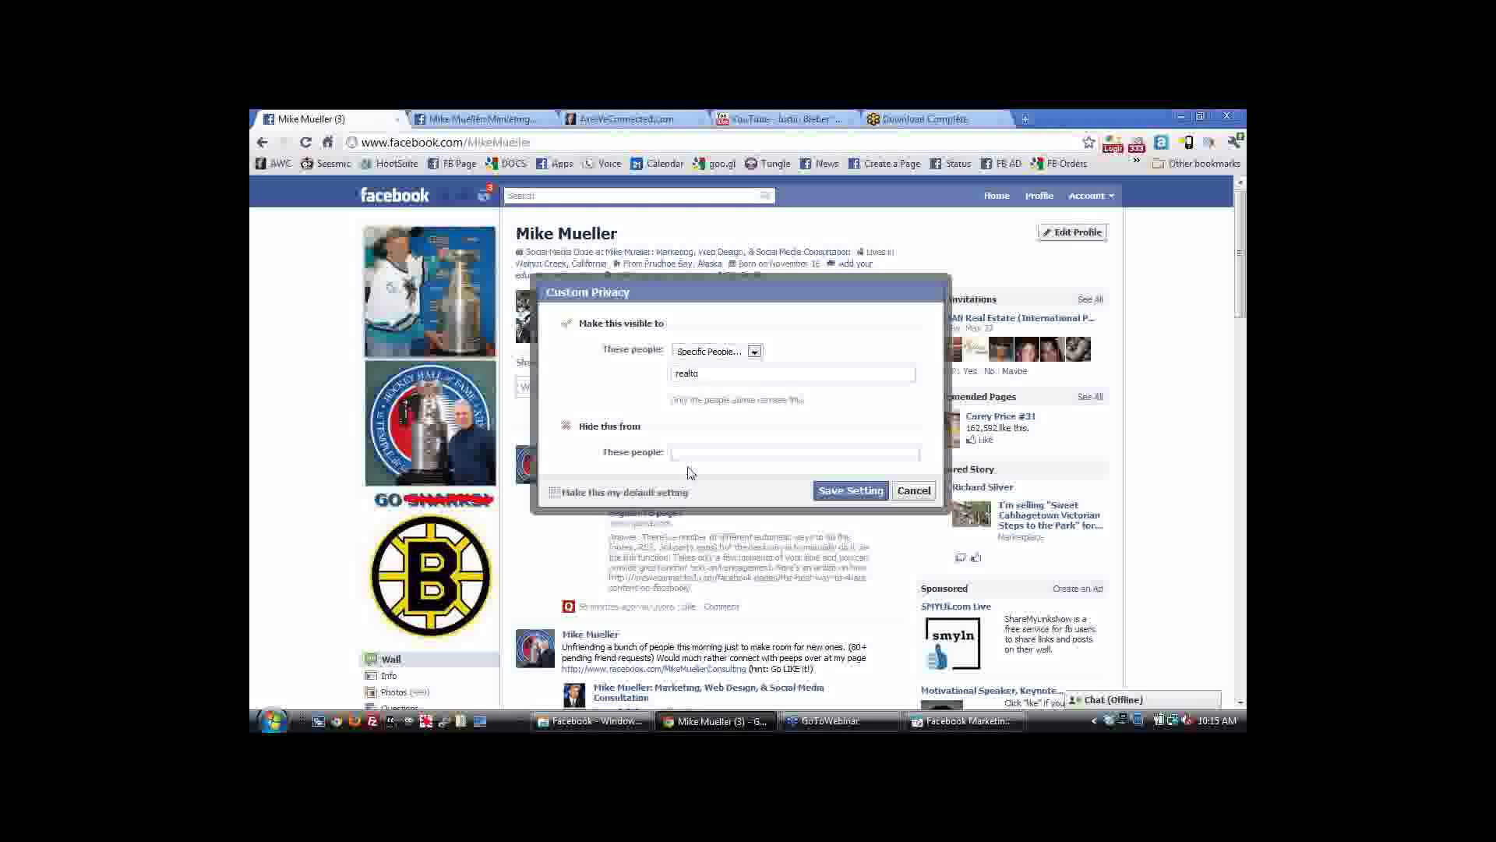
left_click(689, 454)
left_click(914, 492)
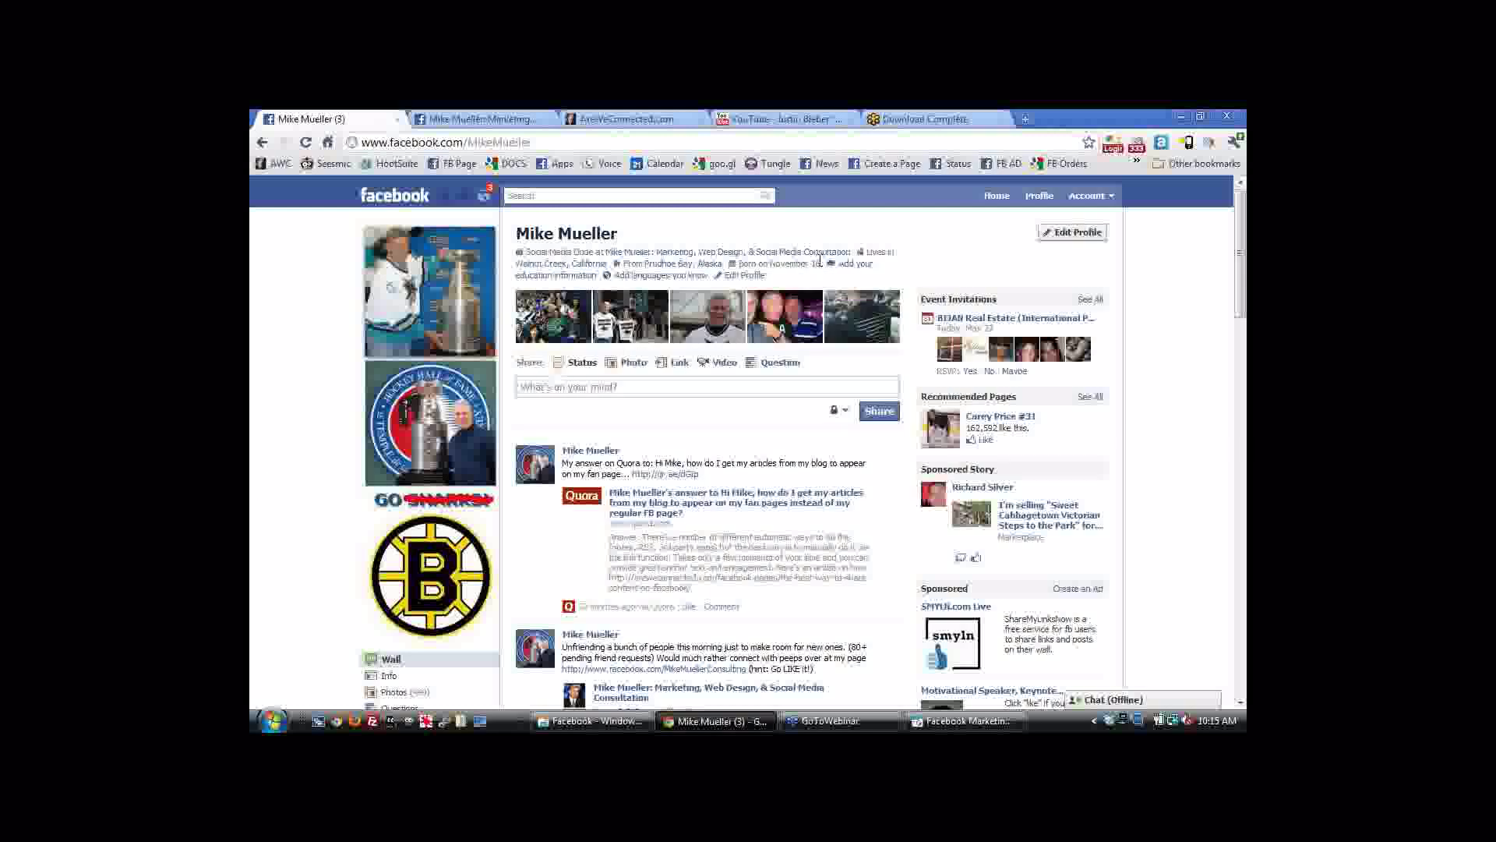
Switch the home page News Feed to Most Recent and filter it by the Great RE People! friend list.
left_click(394, 195)
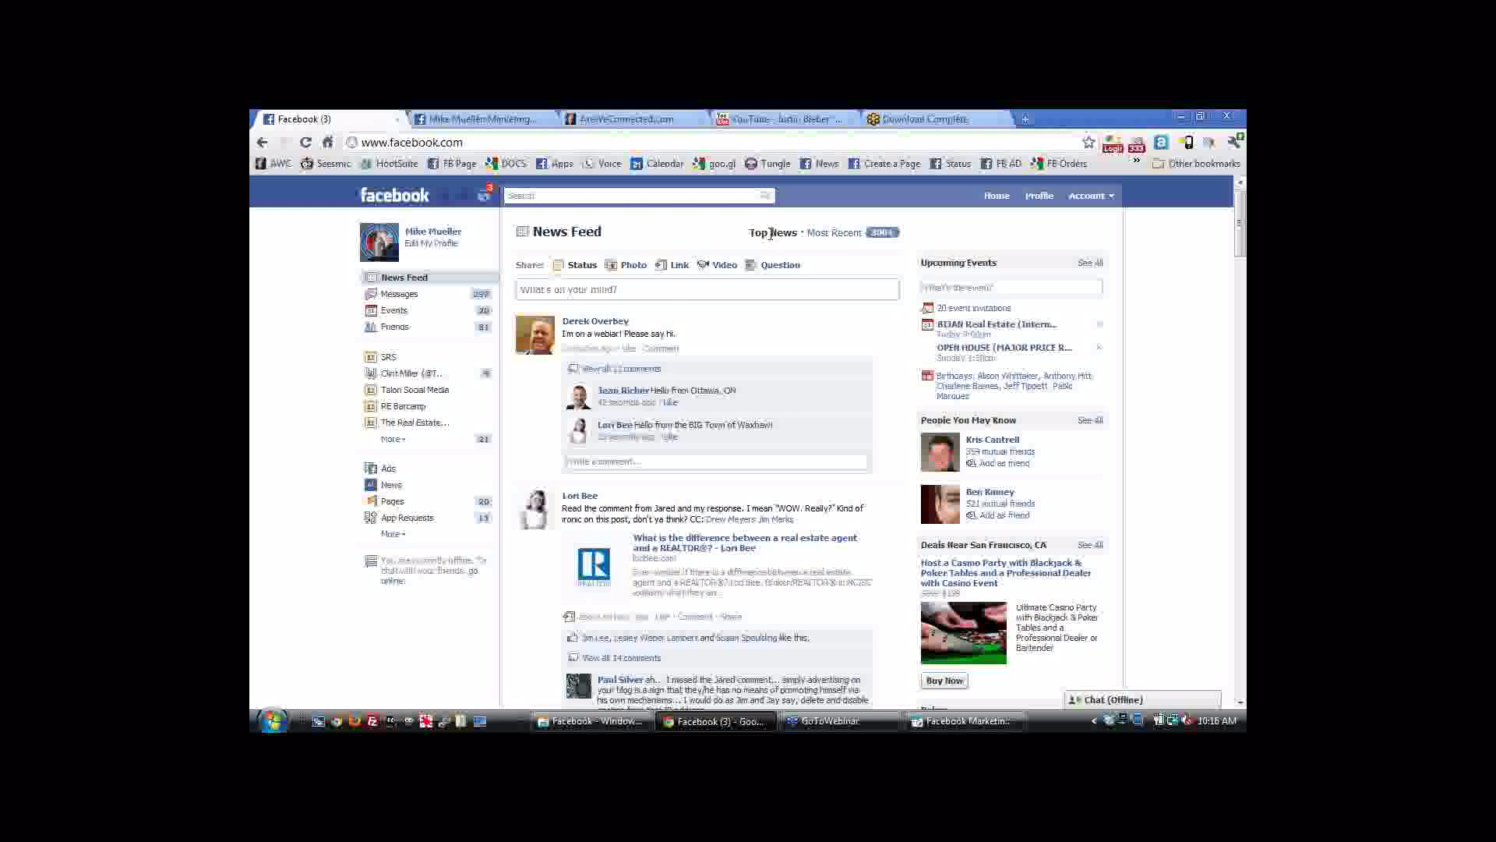
left_click(826, 234)
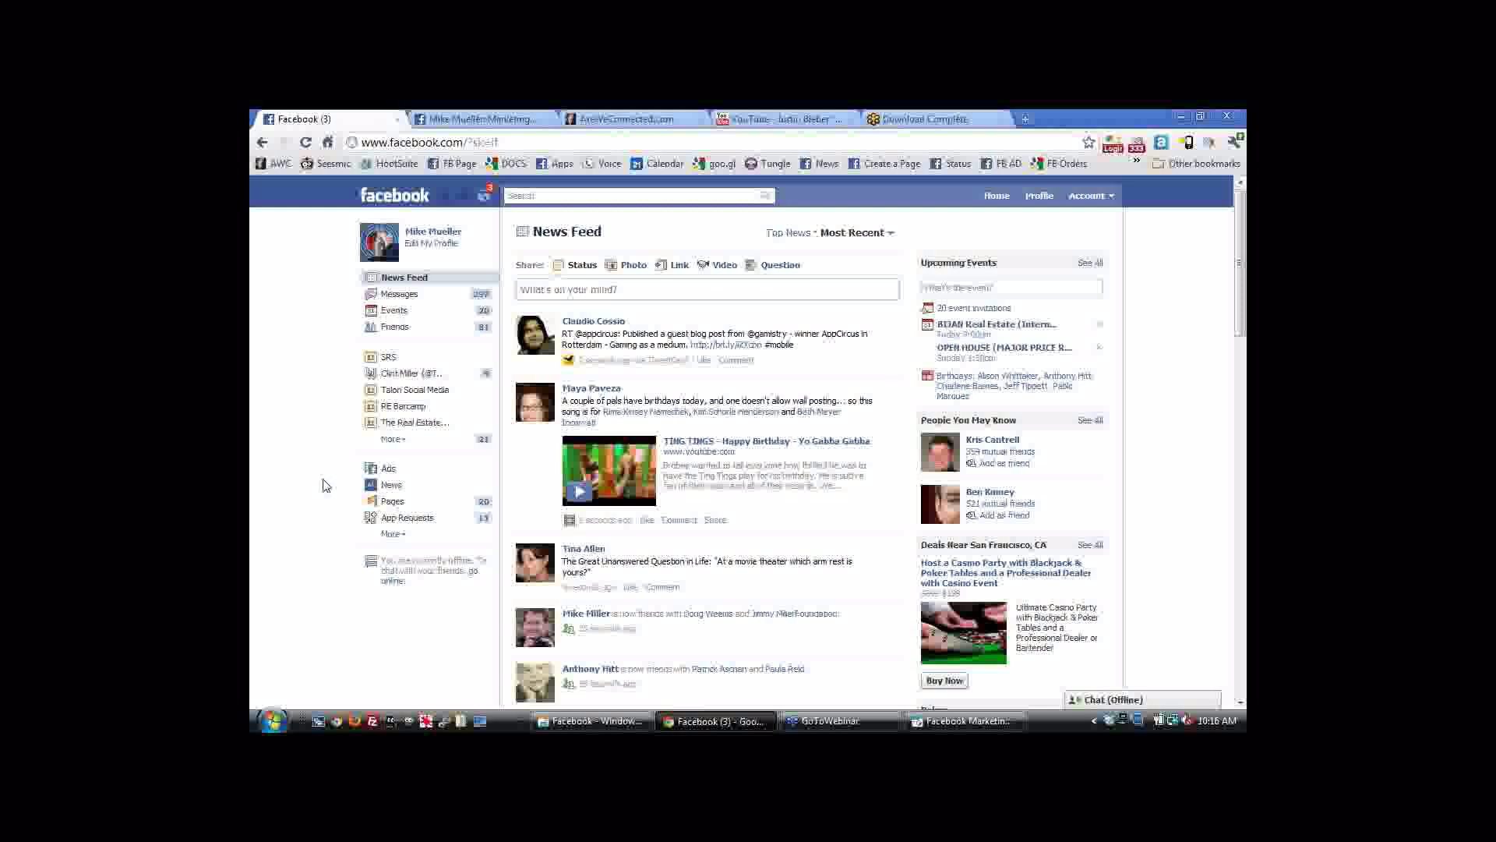
left_click(891, 236)
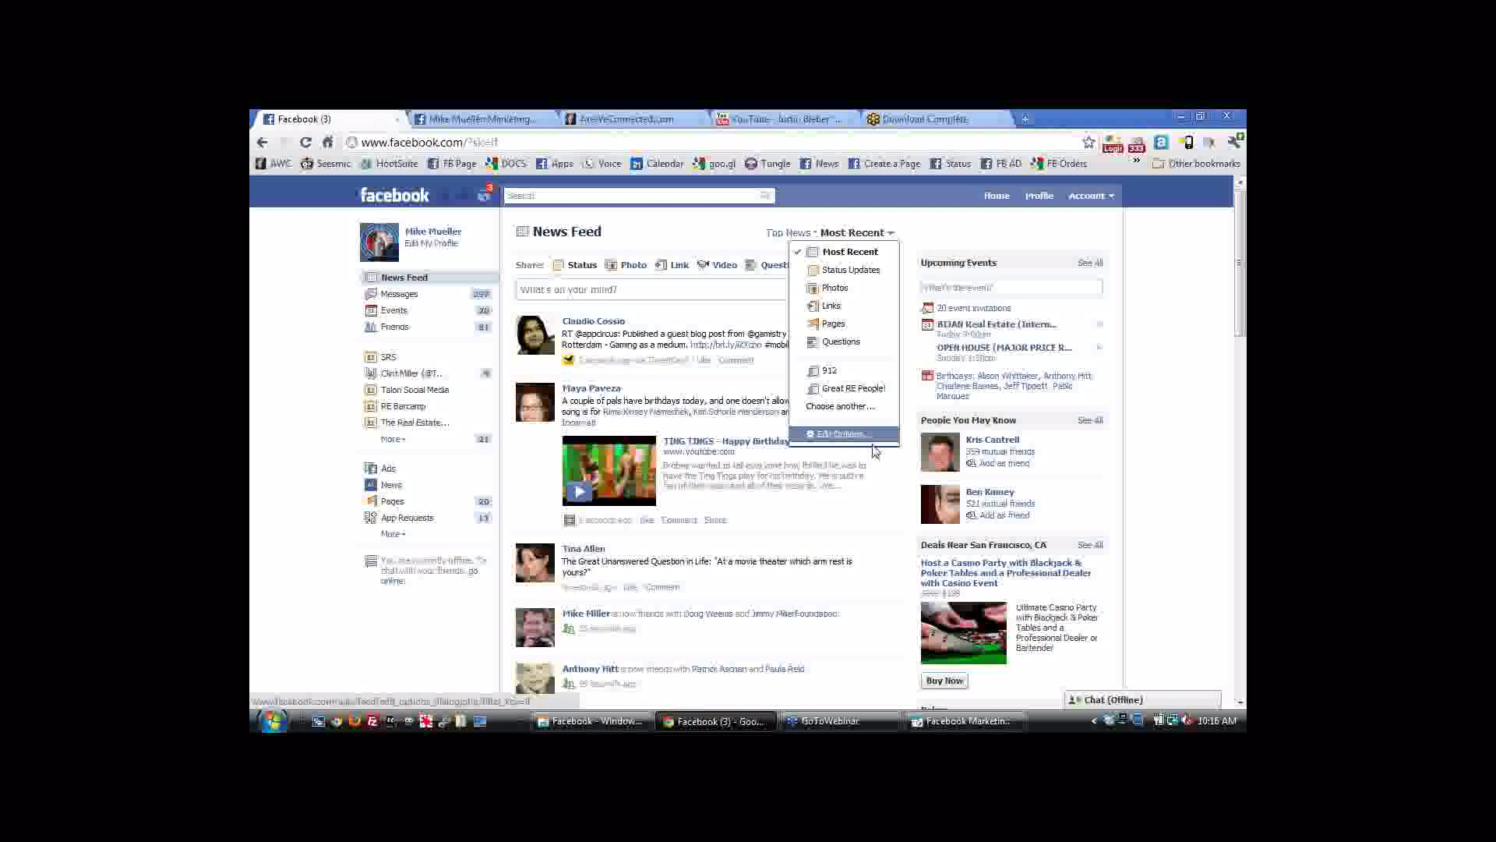
left_click(838, 406)
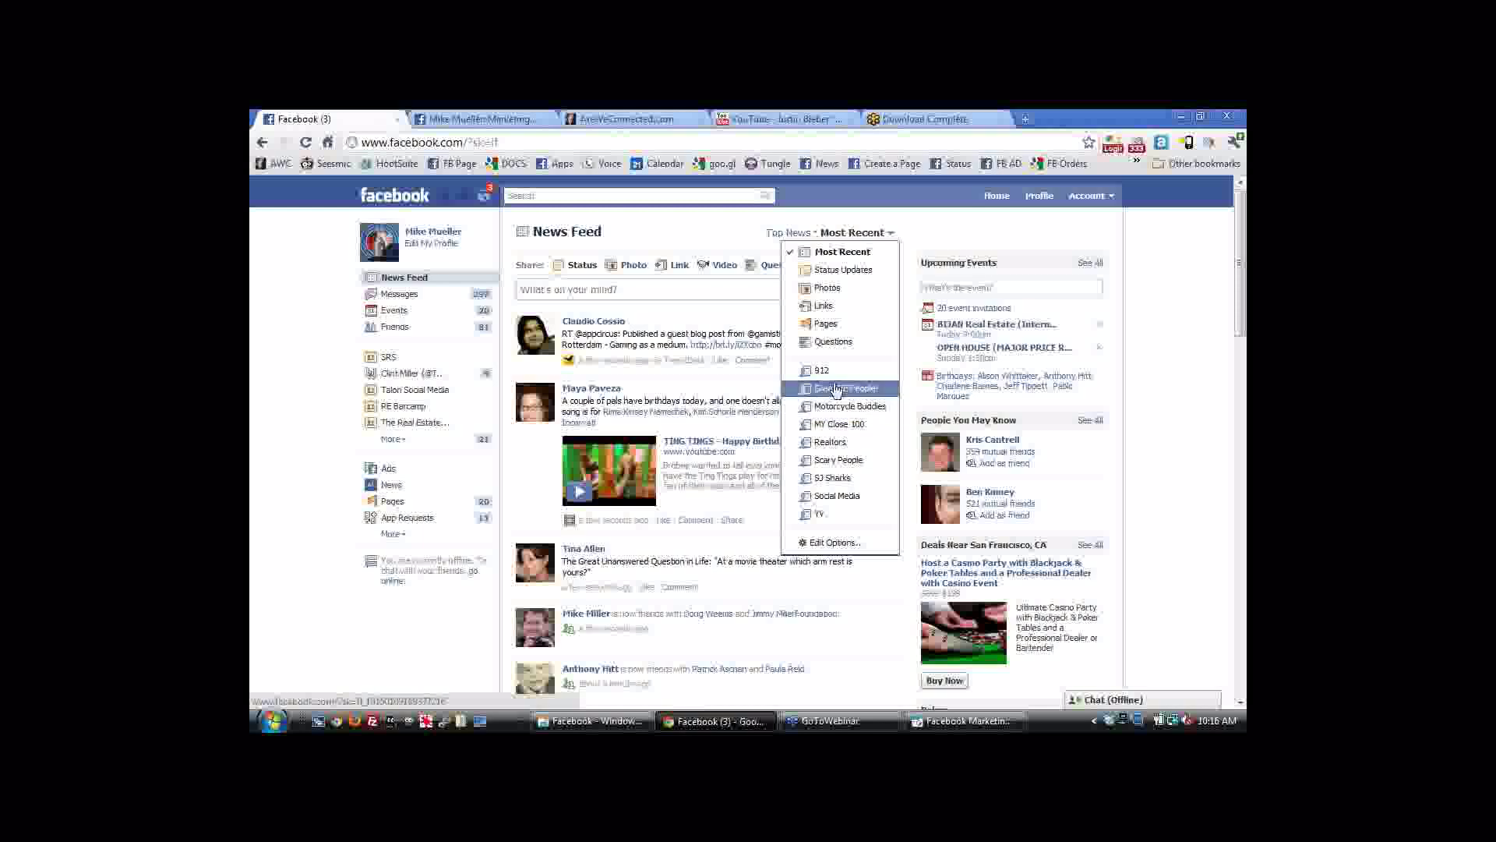
left_click(835, 389)
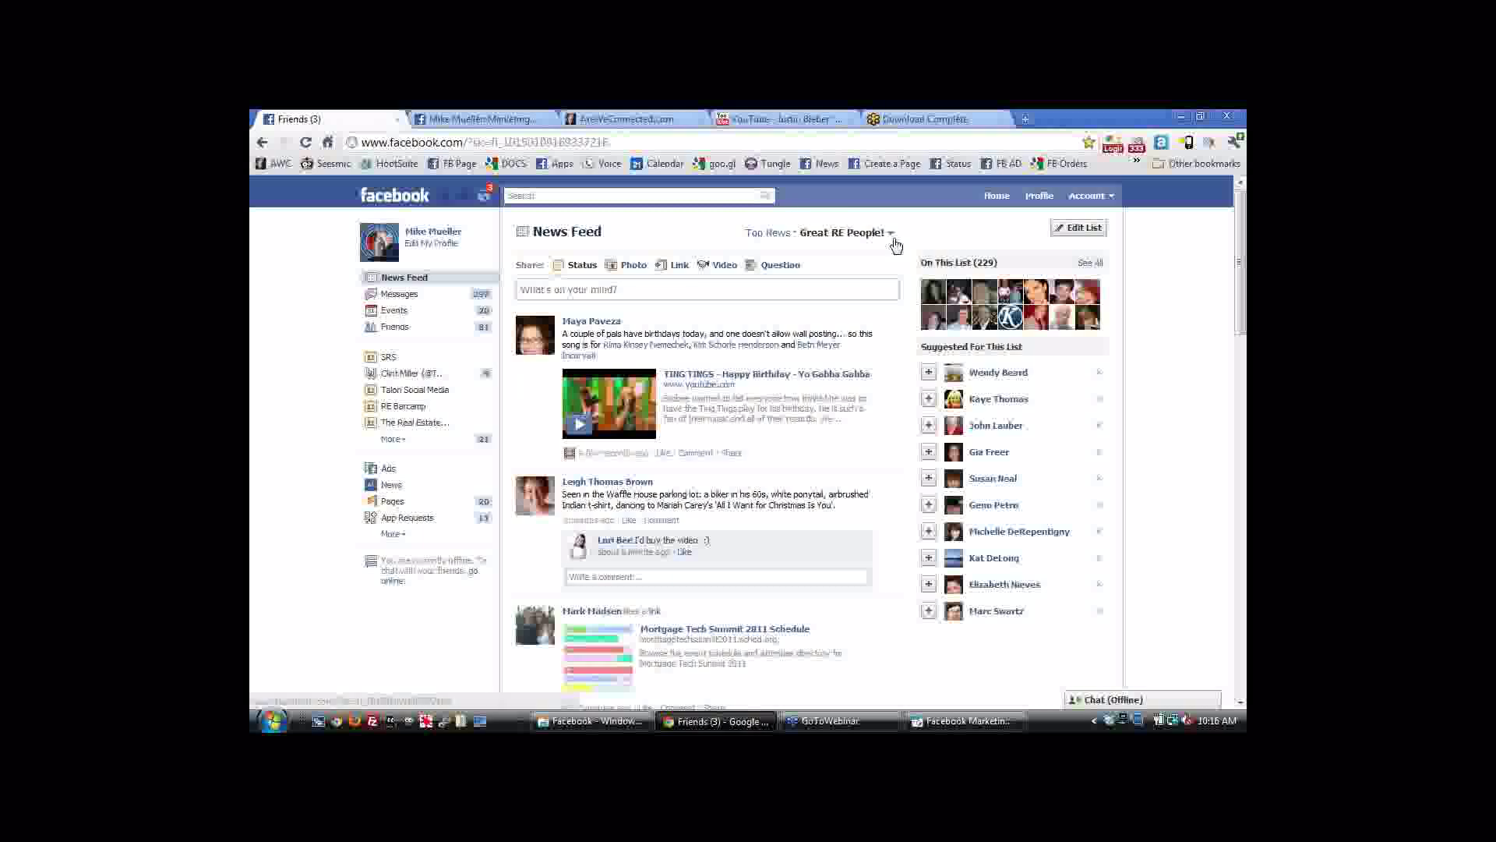
Go to the Edit Friends page and open the list assignments of the first friend shown.
left_click(1092, 196)
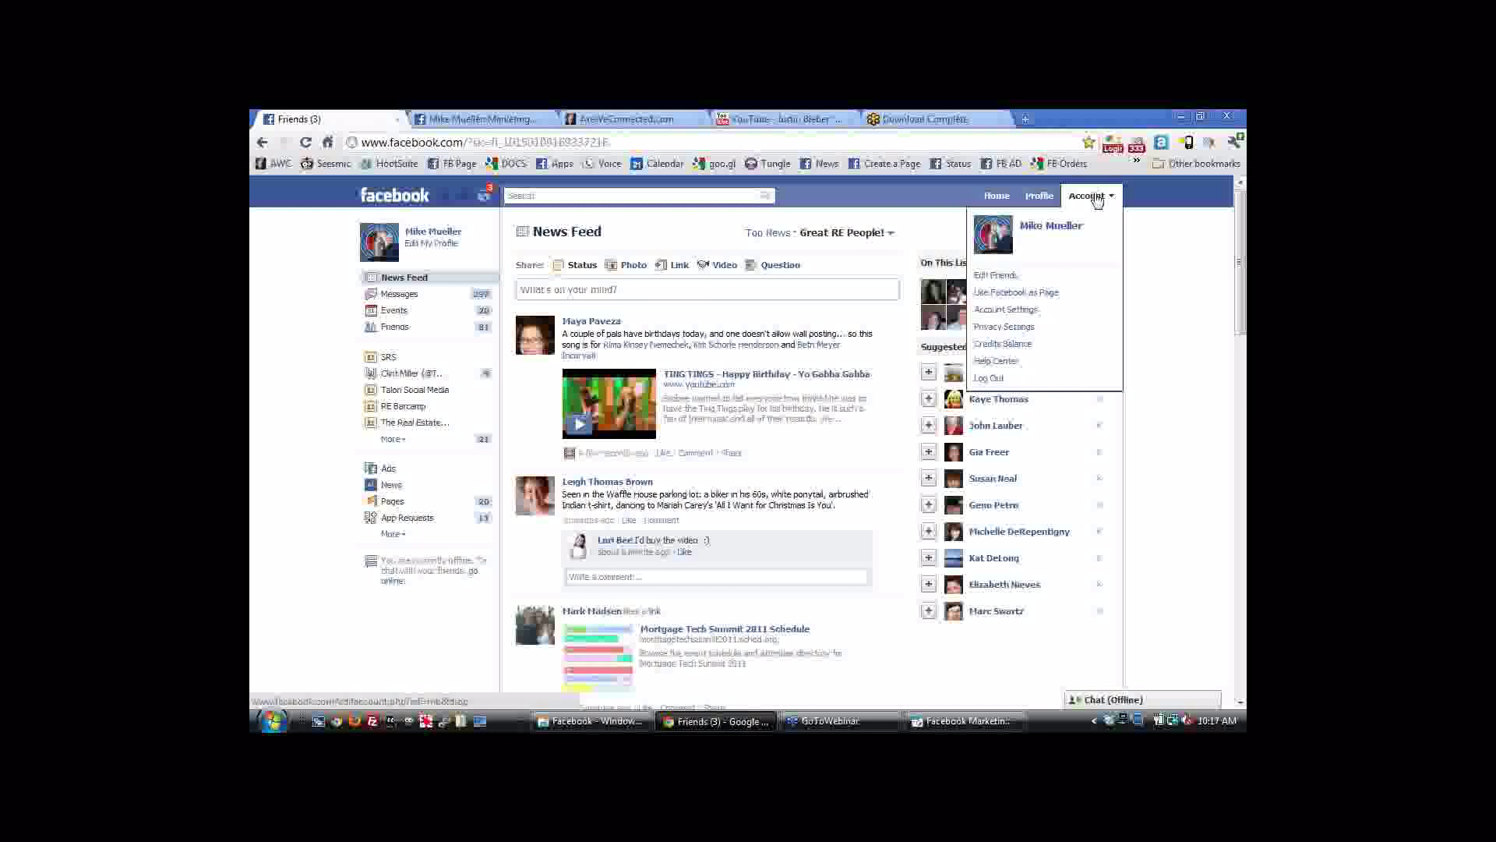
left_click(996, 275)
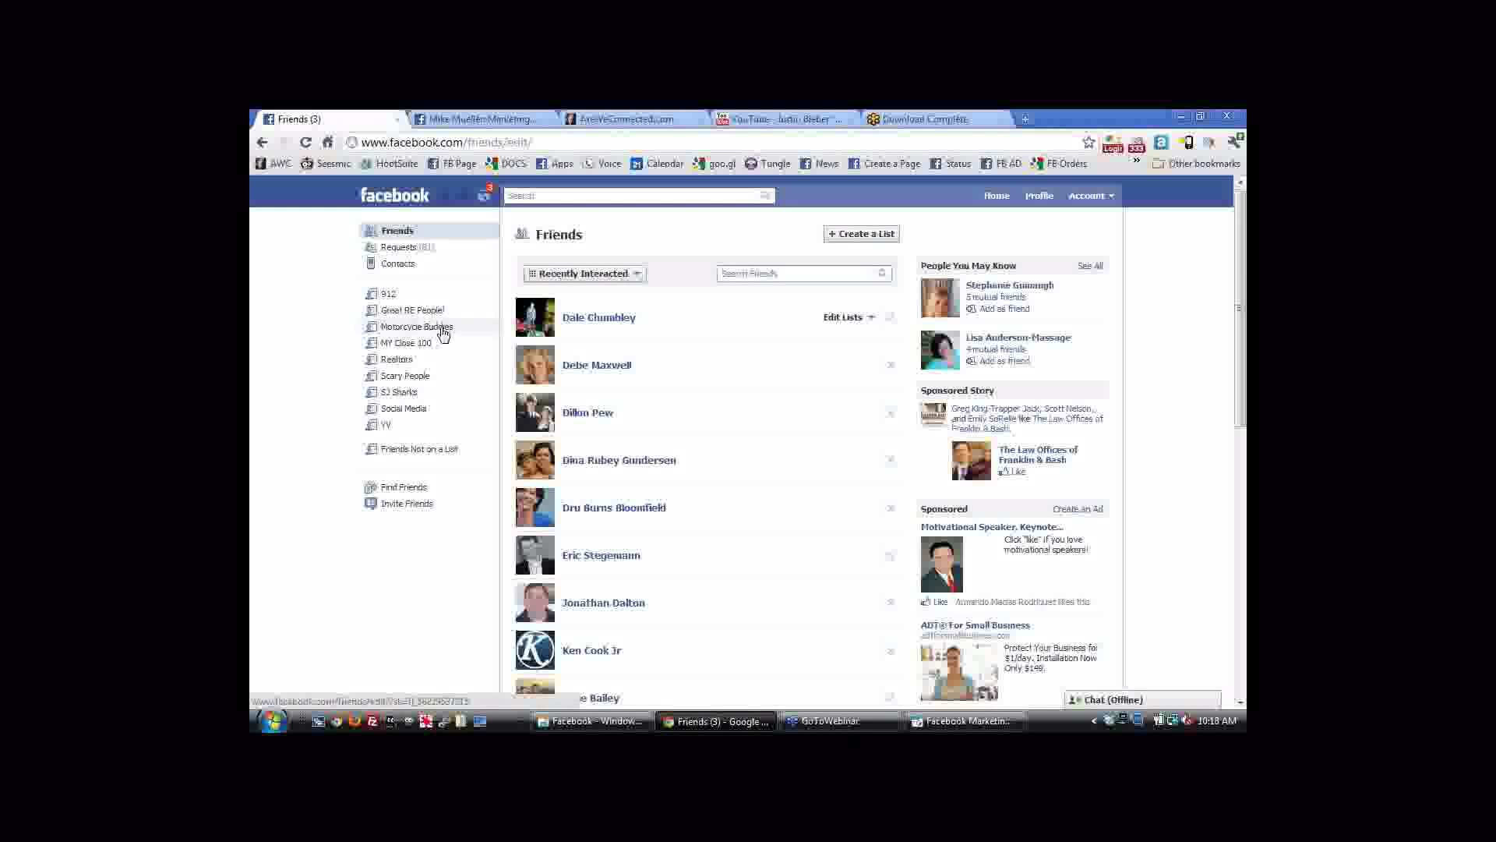
left_click(871, 319)
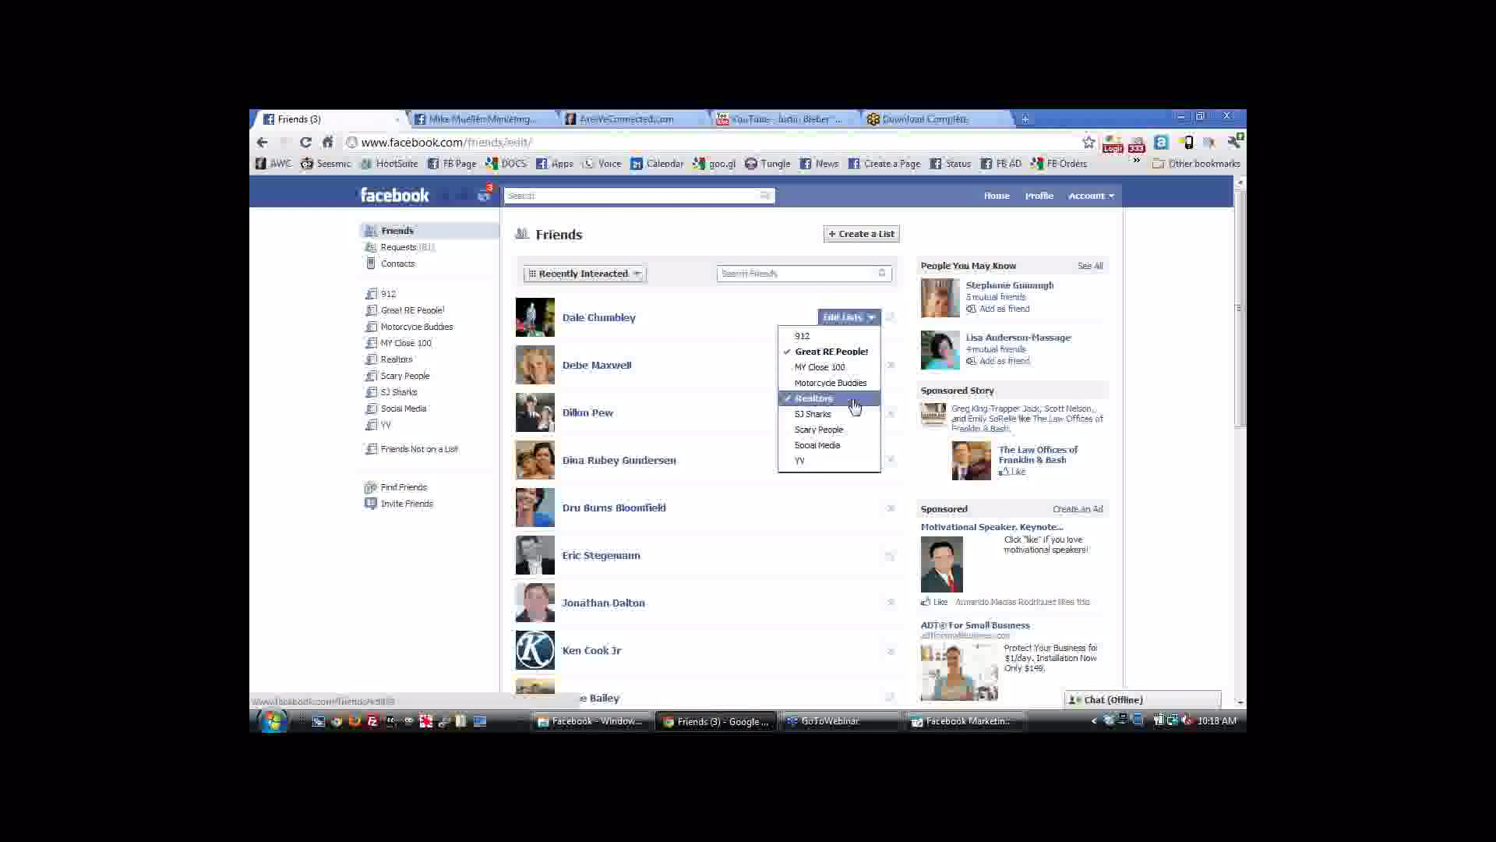
Add the first friend shown to the MY Close 100 list and close the list assignments.
left_click(846, 367)
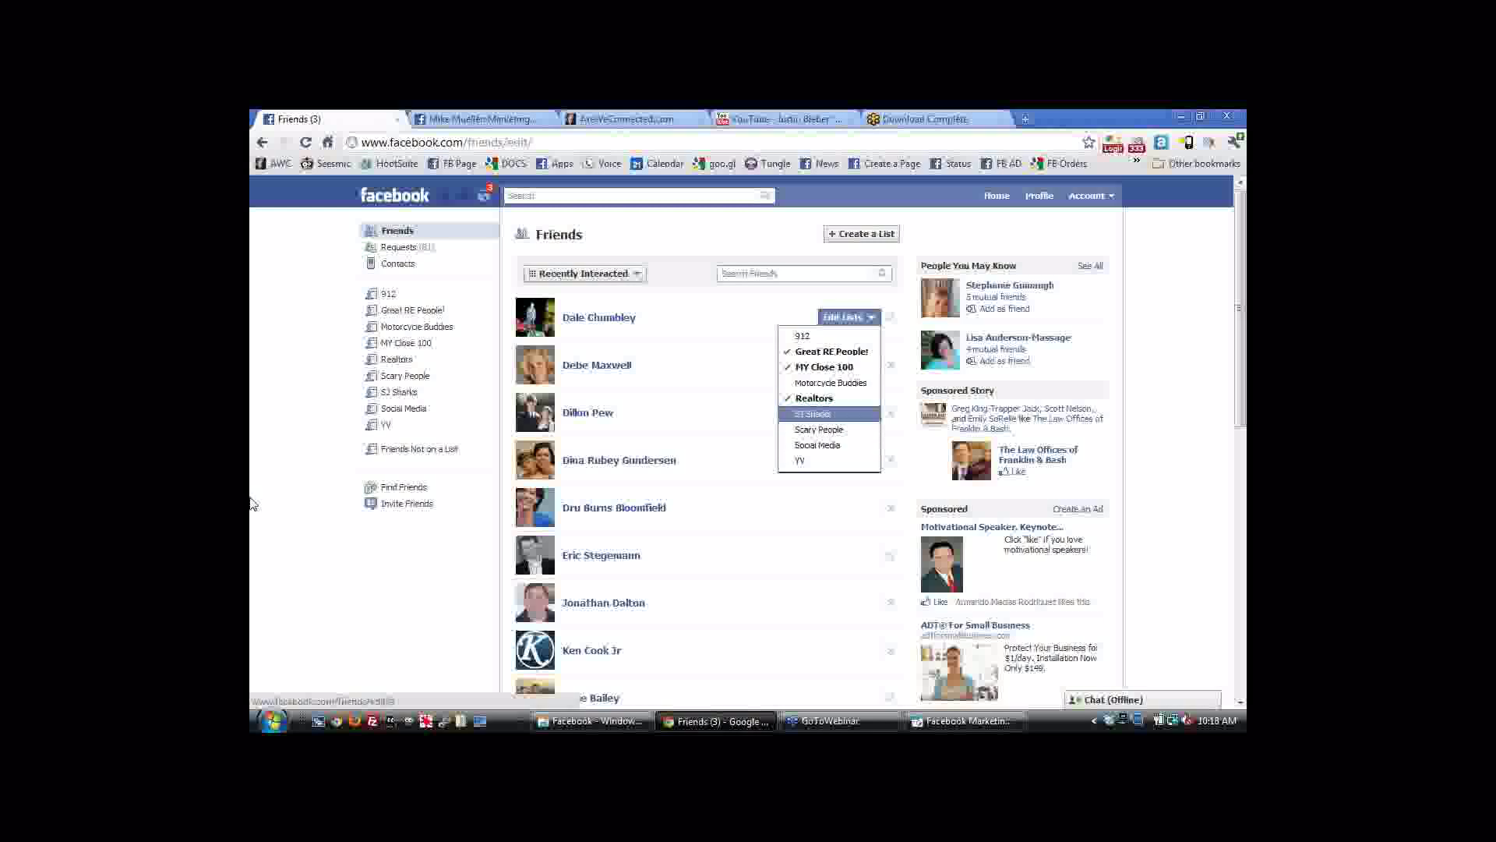
left_click(262, 421)
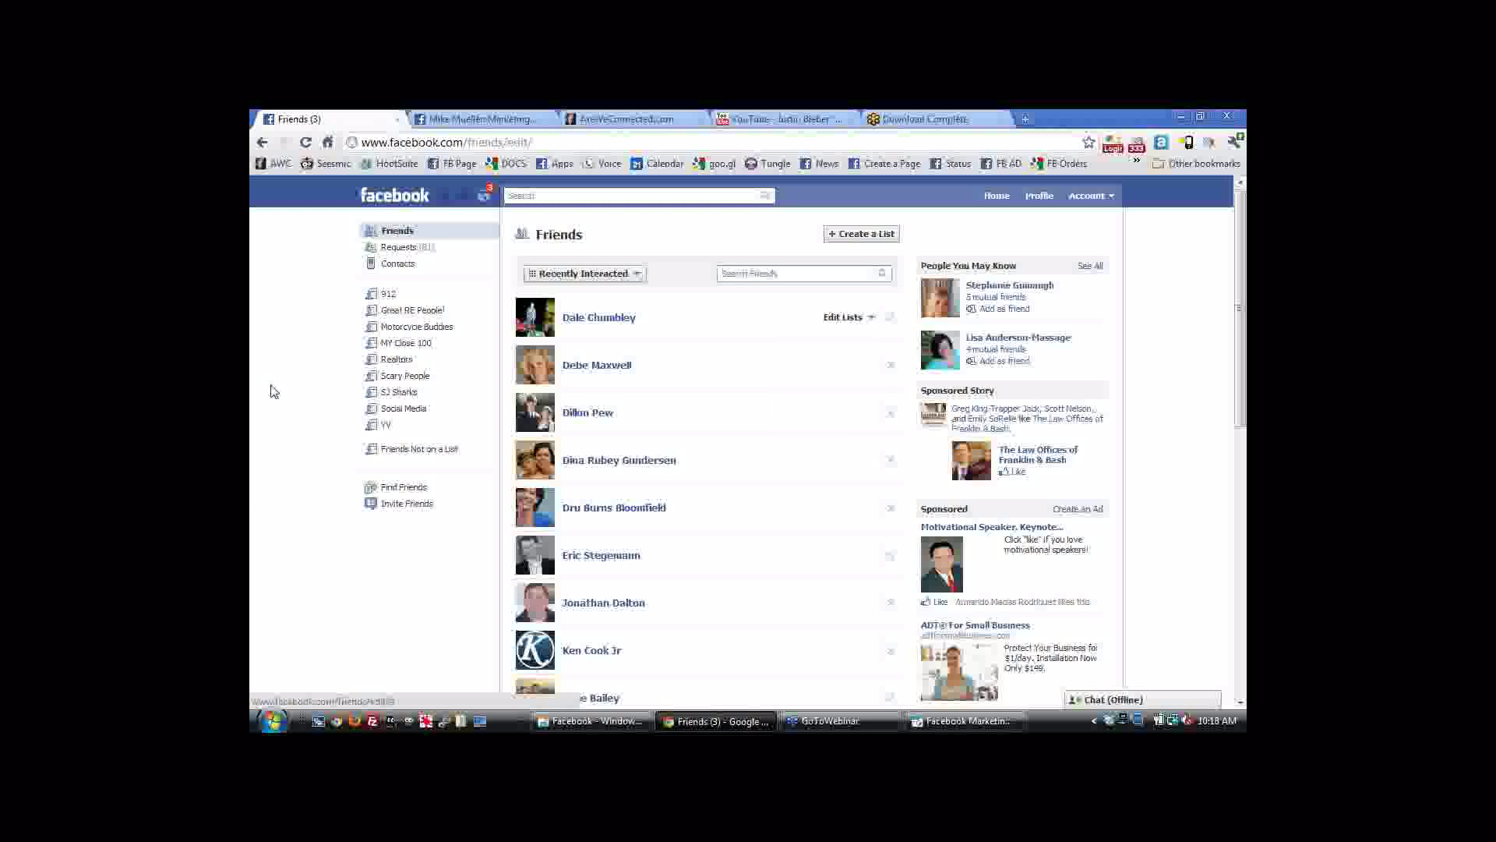
Return to the home page and open the Great RE People! feed from the saved News bookmark.
left_click(996, 200)
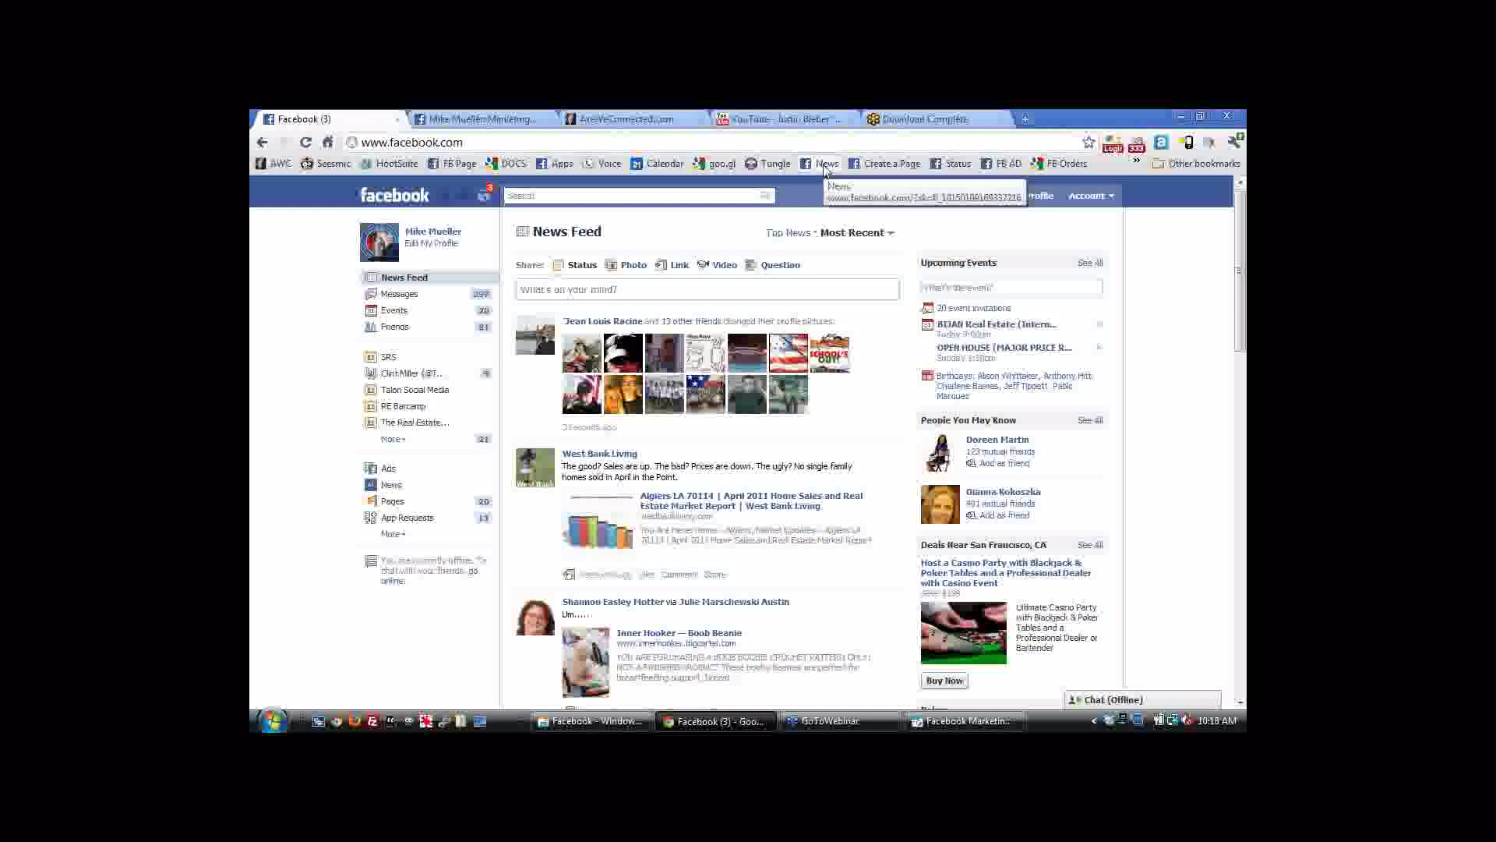
left_click(888, 233)
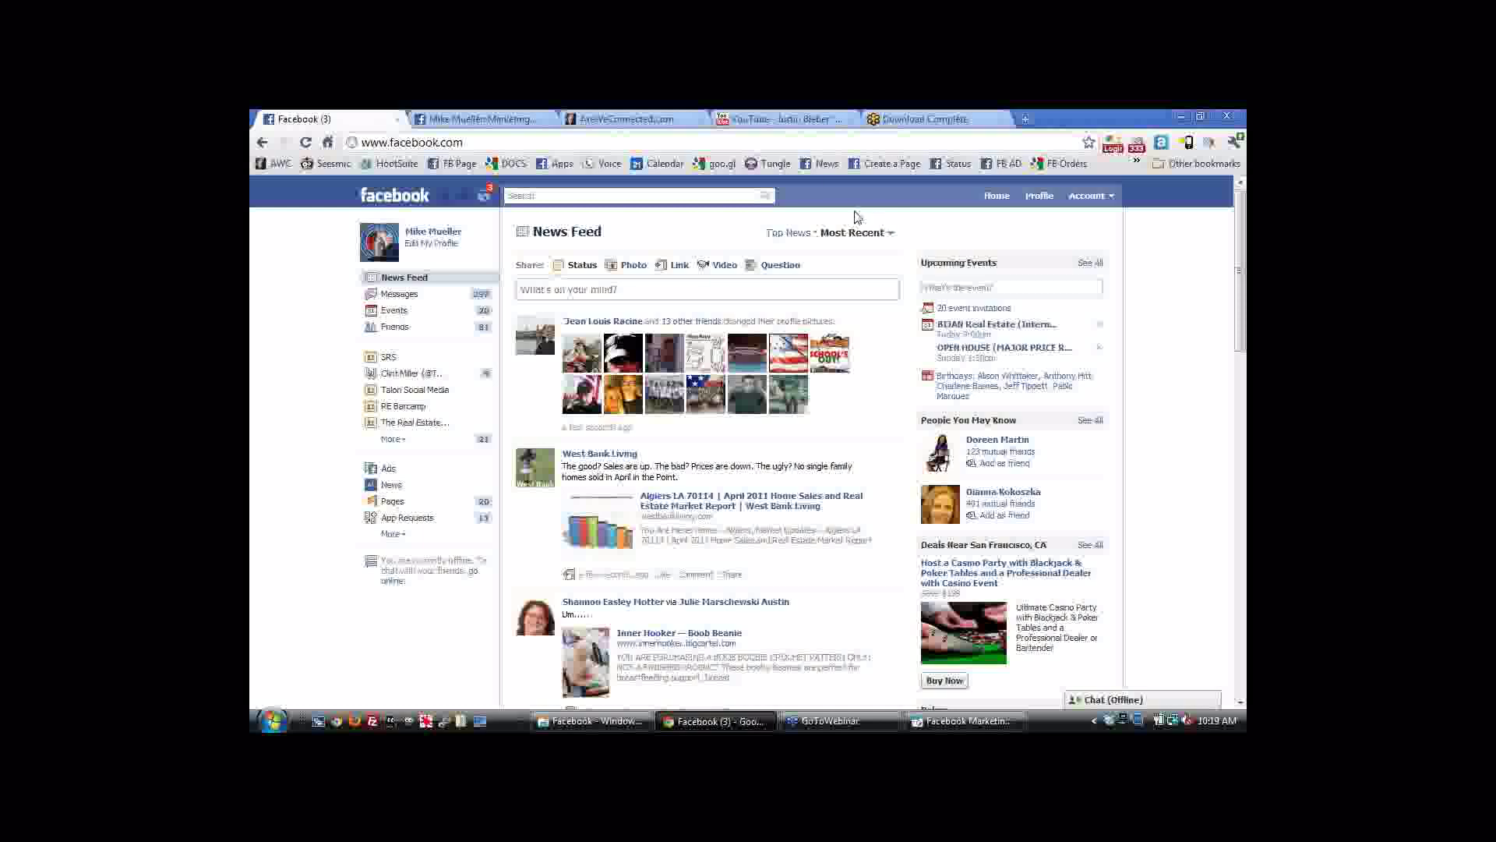
left_click(822, 166)
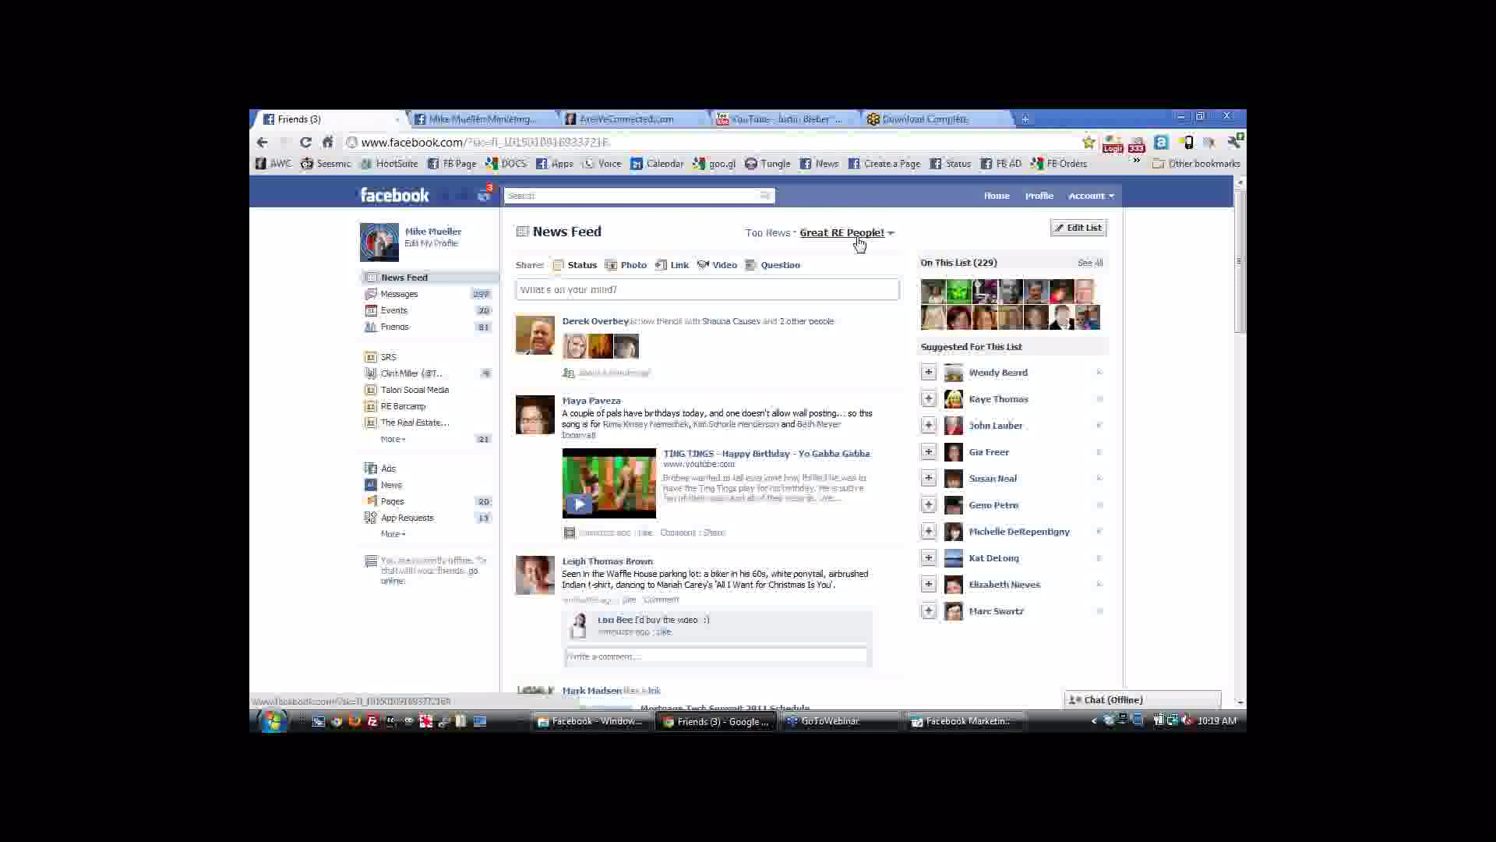
Filter the News Feed by the Motorcycle Buddies friend list and select the filtered feed's web address.
left_click(890, 242)
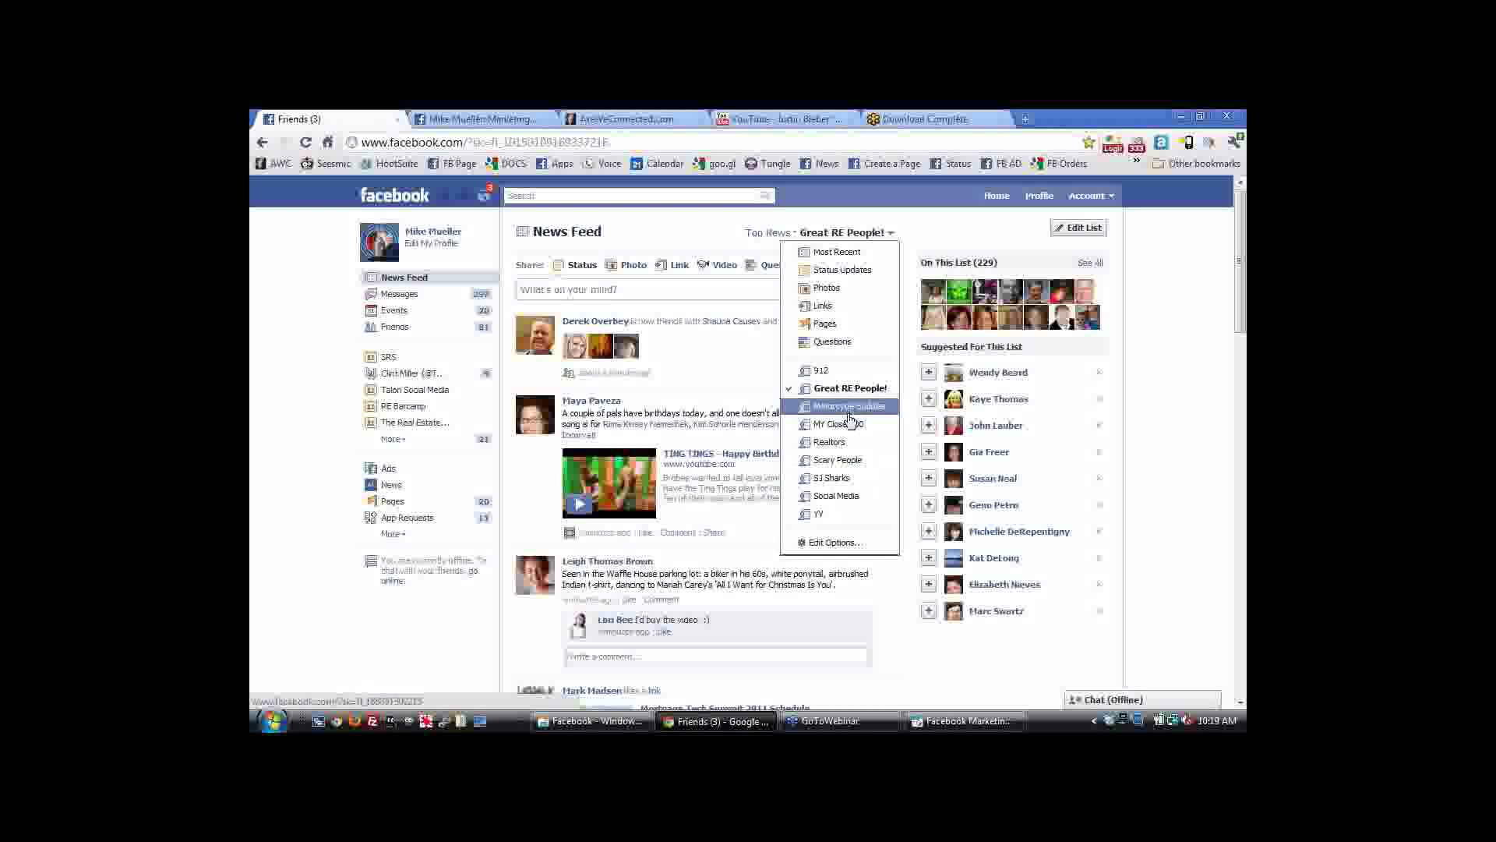
left_click(848, 408)
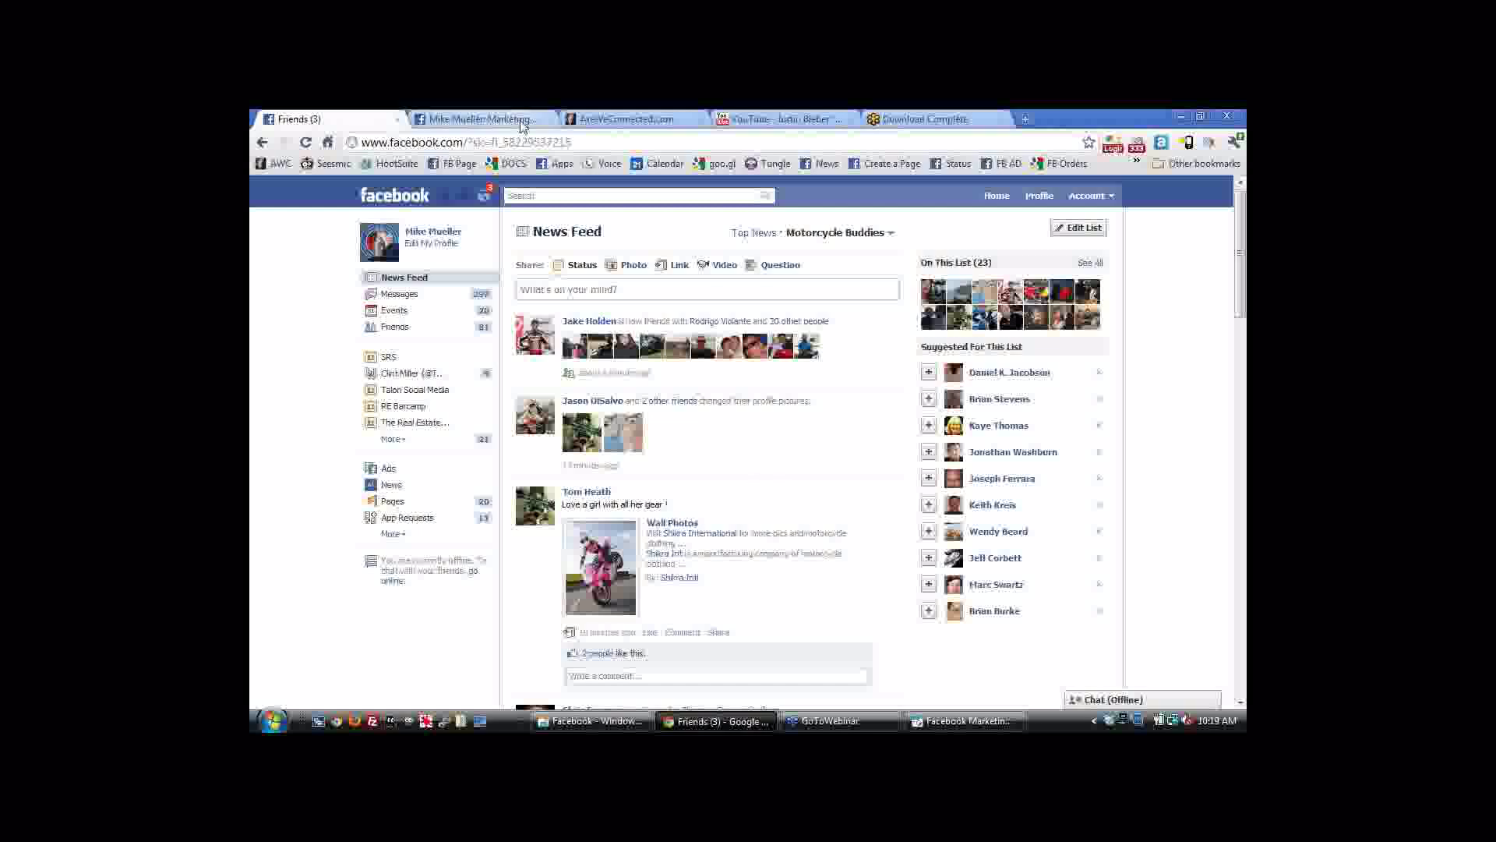
left_click_drag(572, 142, 361, 142)
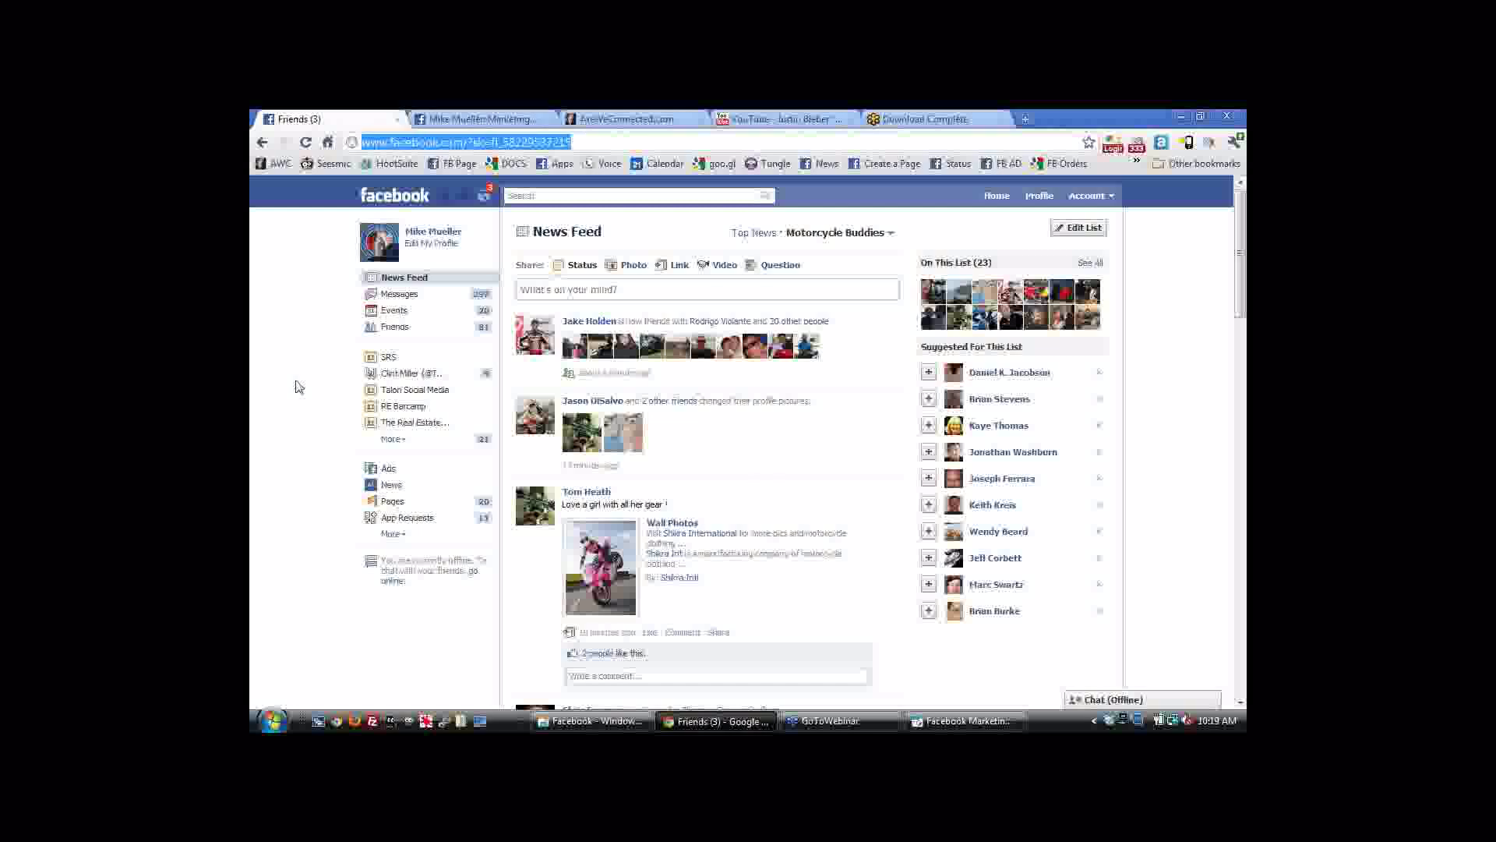
Reopen the bookmarked Great RE People! feed and browse its posts, opening a post's comment field and leaving it empty.
left_click(815, 165)
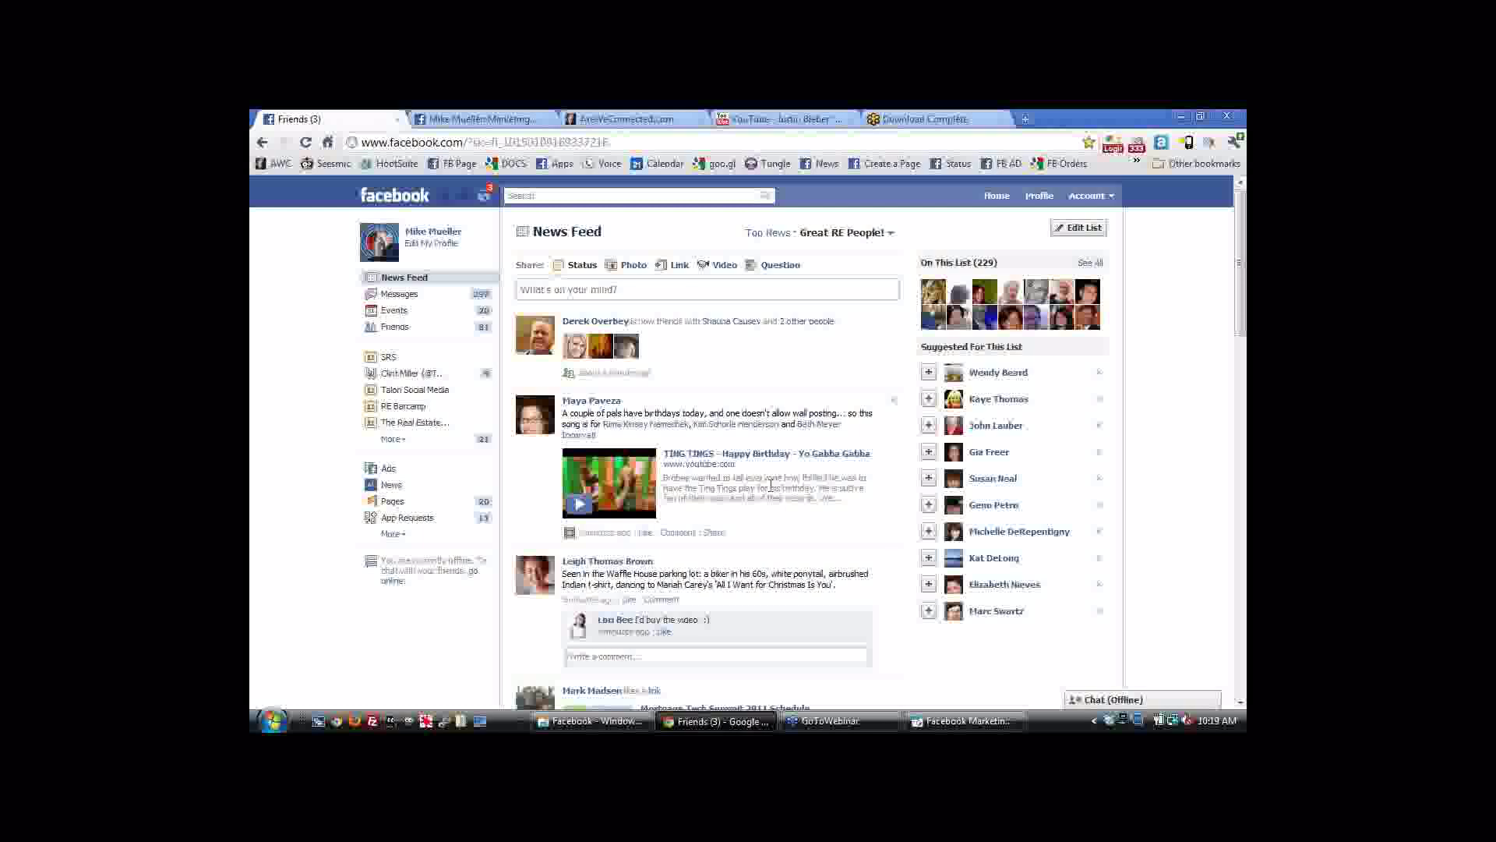
scroll(774, 601, "down", 3)
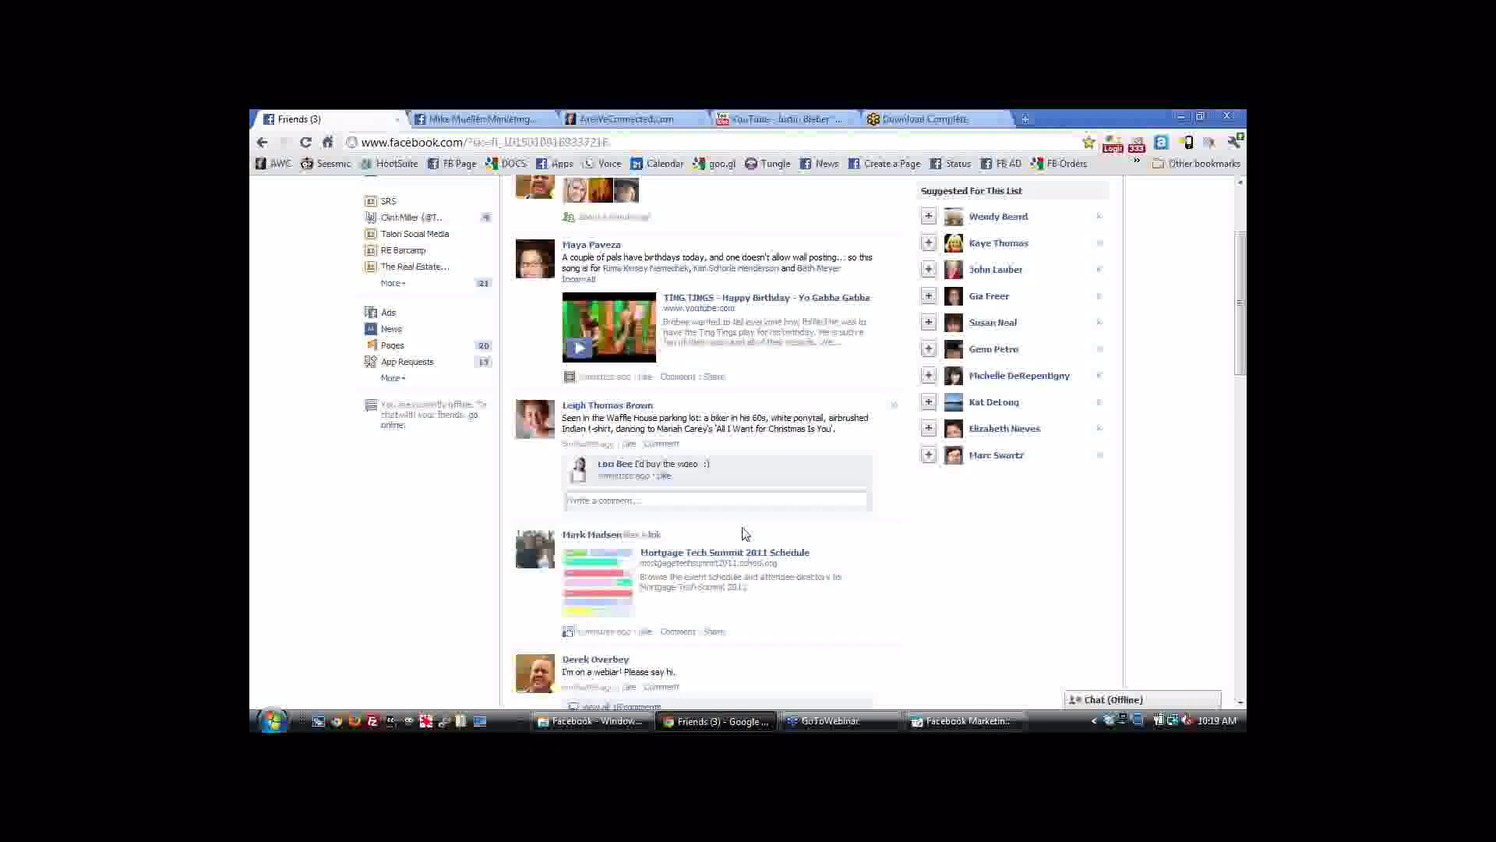
left_click(644, 422)
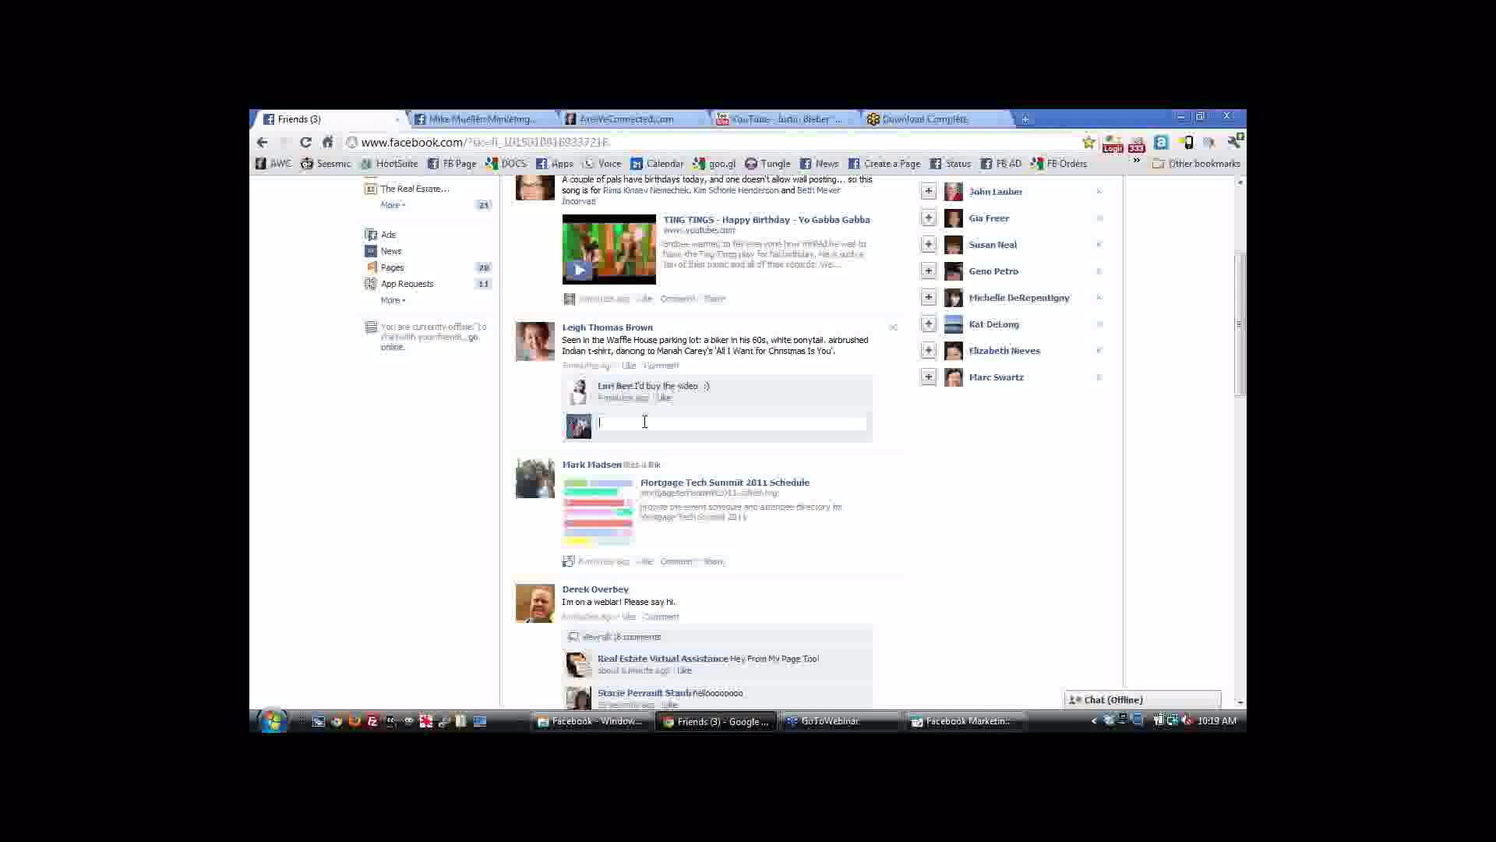
left_click(413, 419)
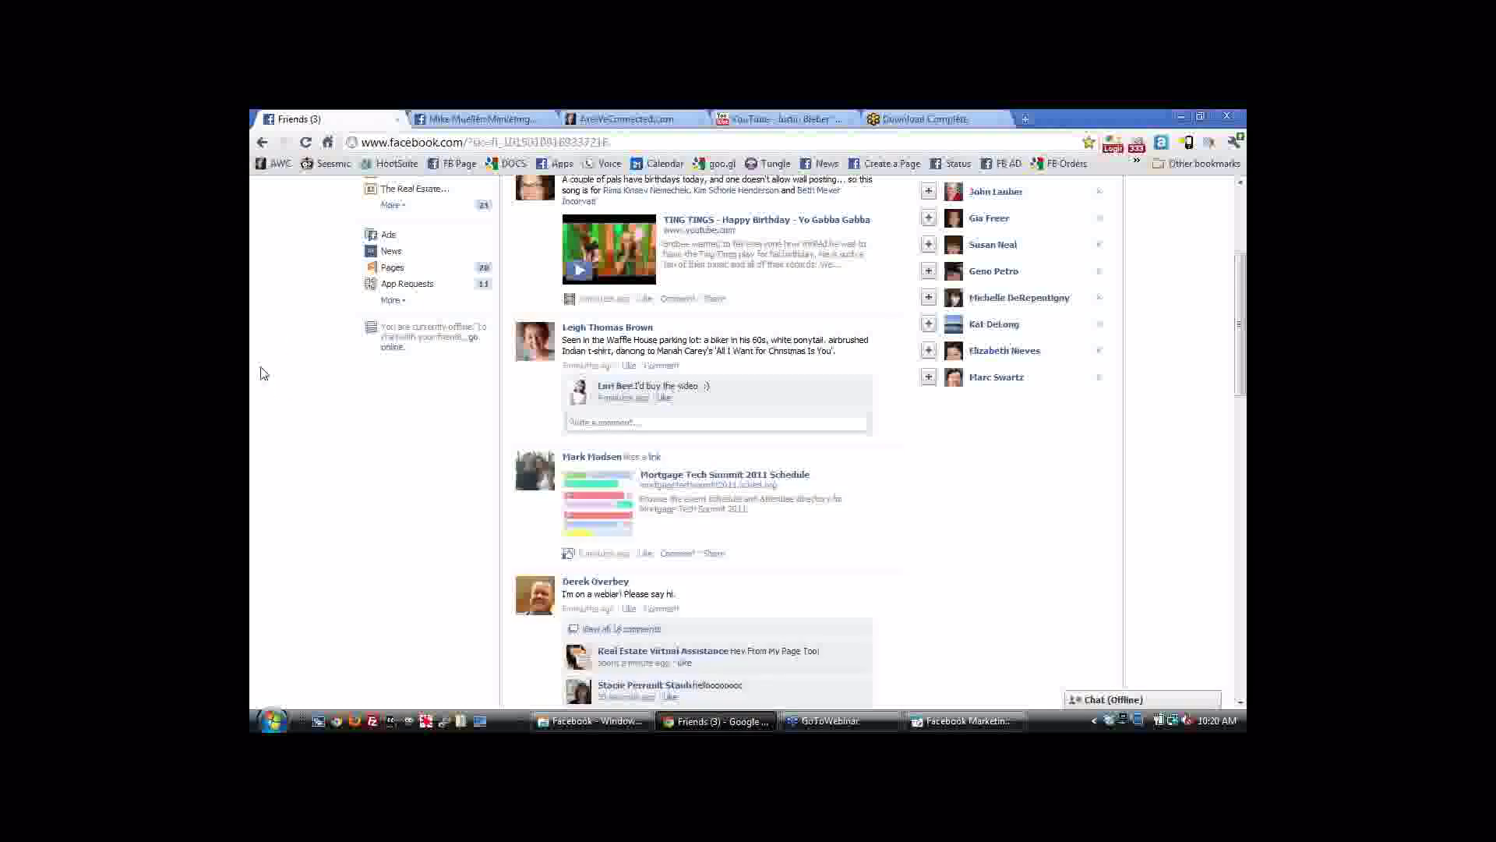
scroll(264, 376, "up", 1)
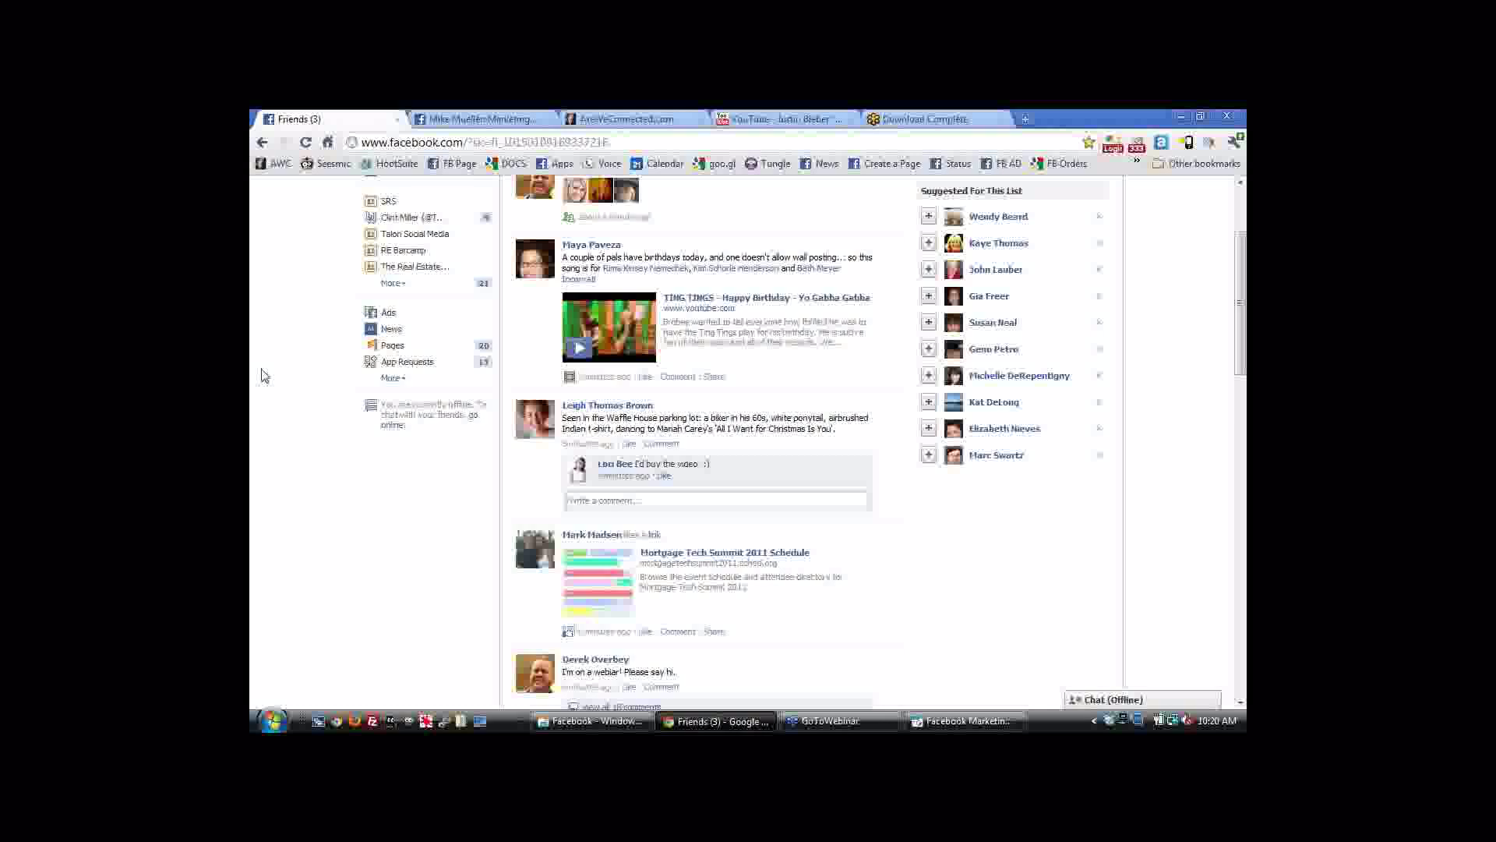
scroll(263, 375, "up", 2)
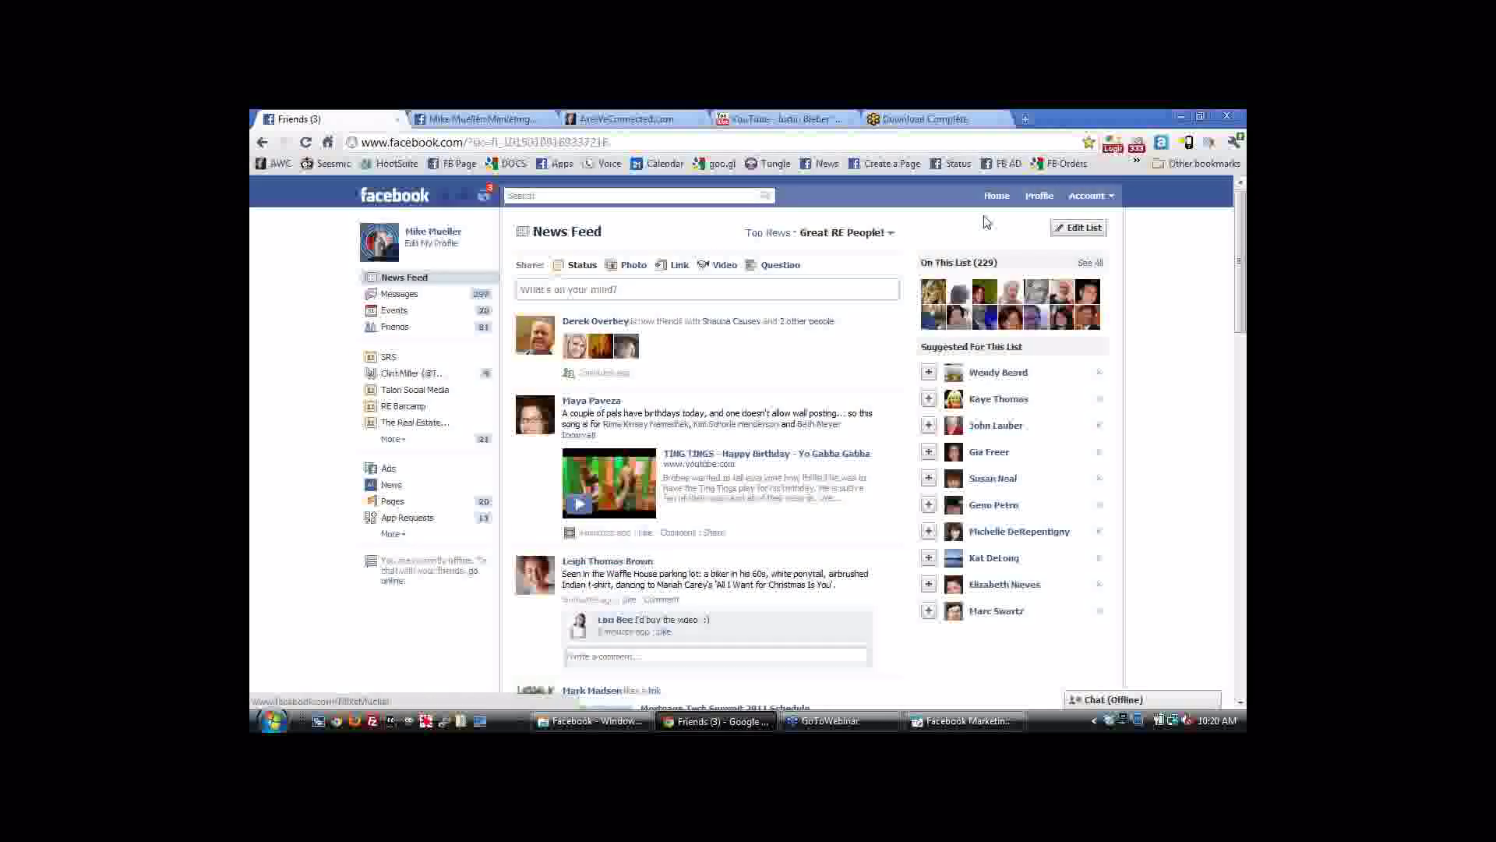
Go to the Create a Page site and replace its address path with "coke" to open the Coca-Cola Page.
left_click(886, 165)
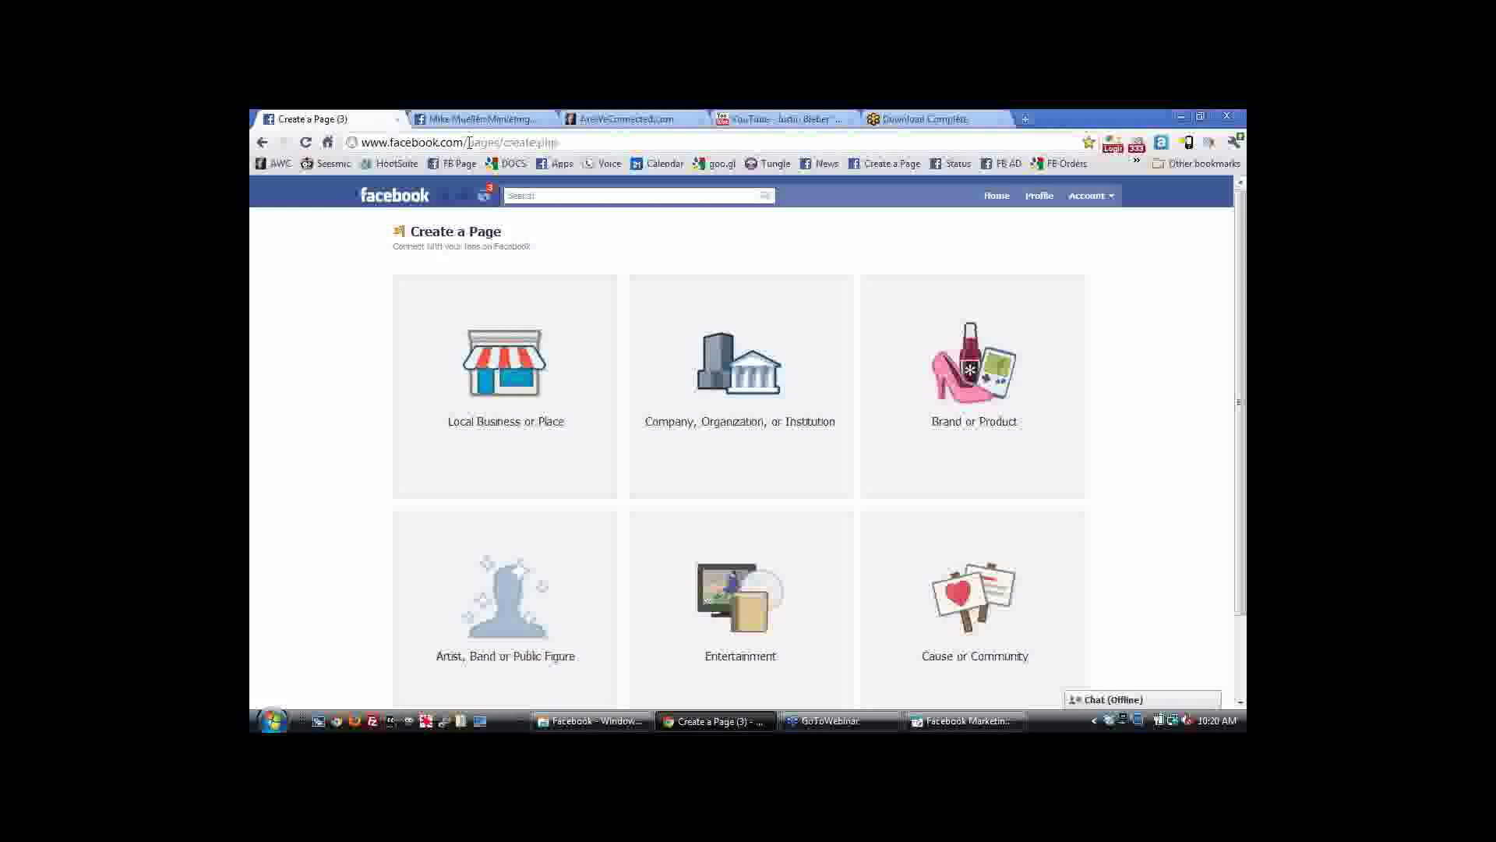
left_click_drag(467, 143, 931, 165)
type("coke")
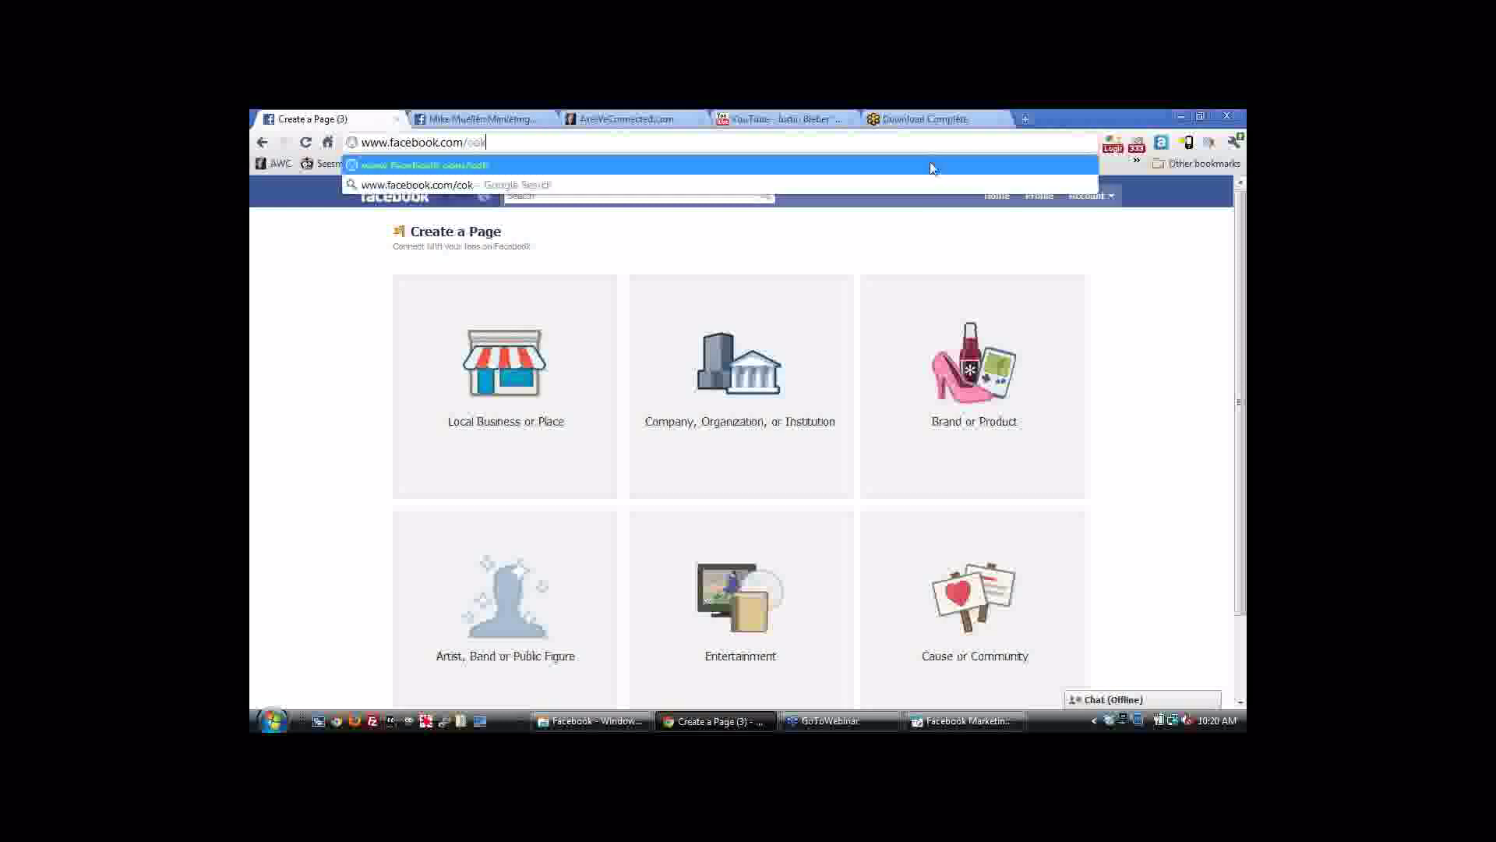
key("Return")
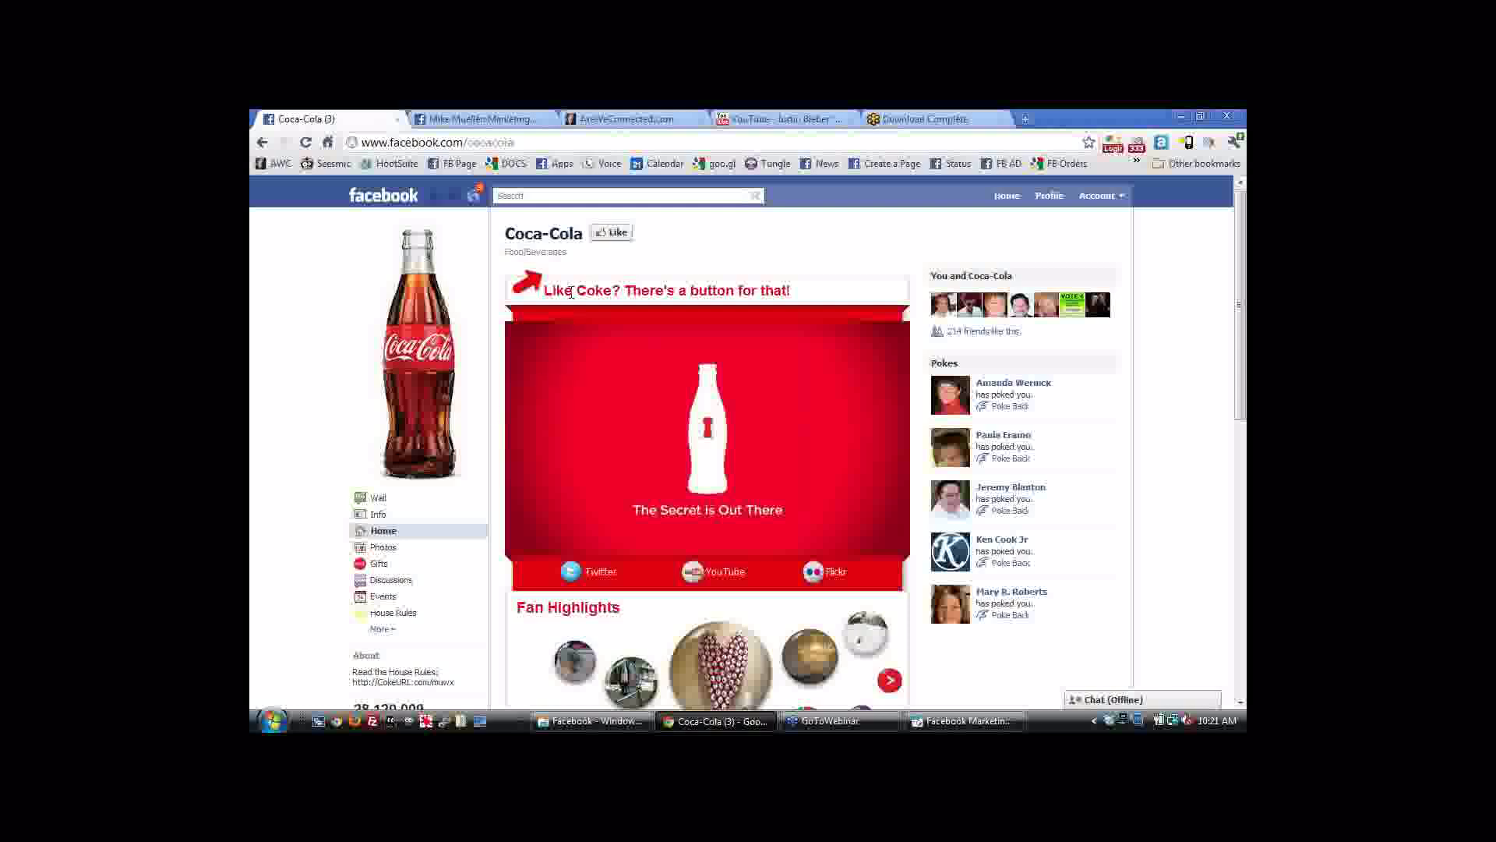
Like the Coca-Cola Page and follow its link for creating a Page.
left_click(618, 234)
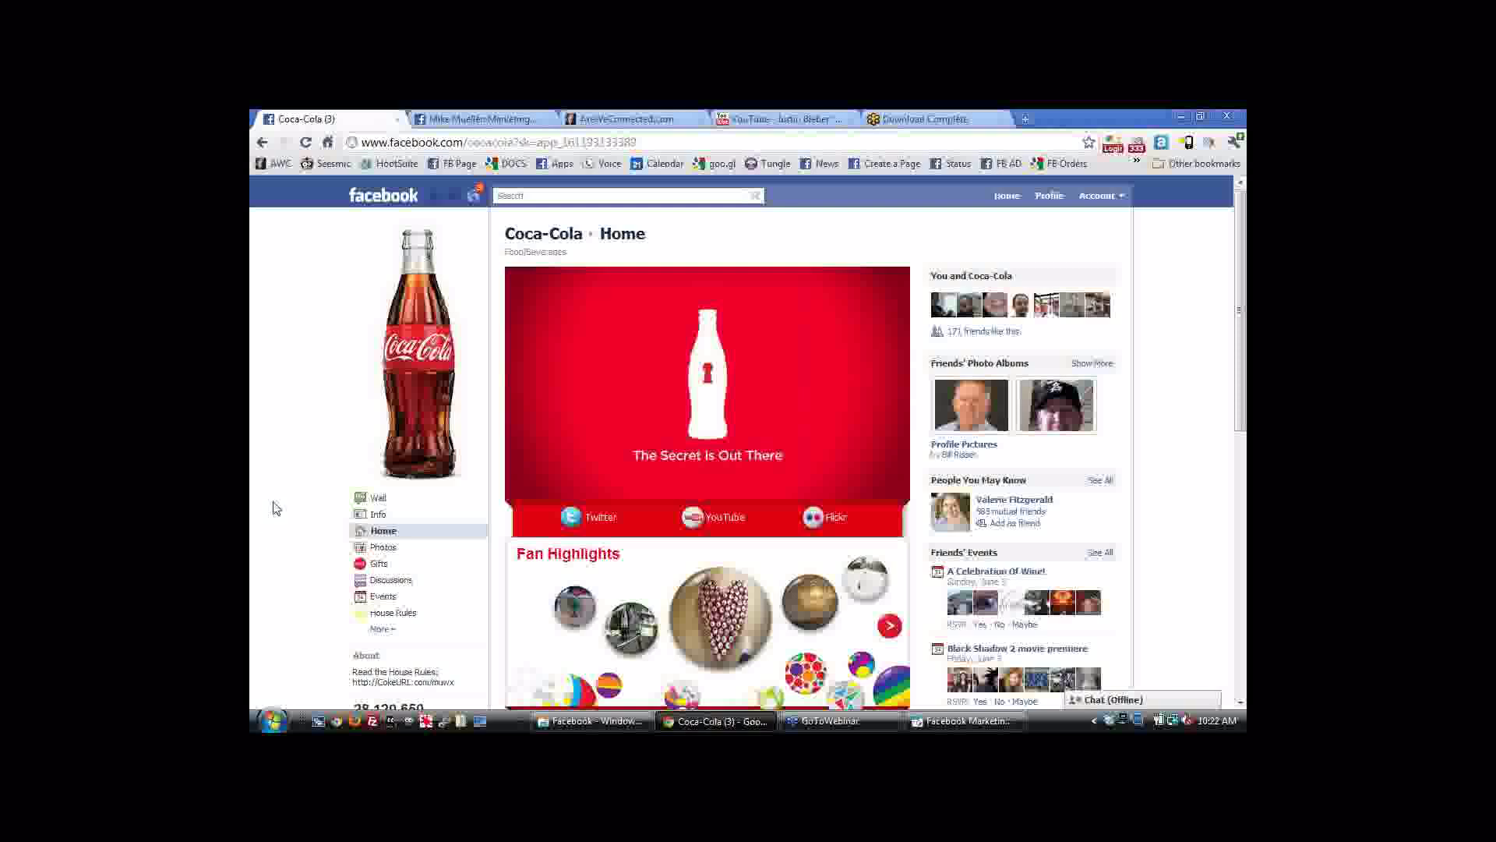
scroll(273, 508, "down", 2)
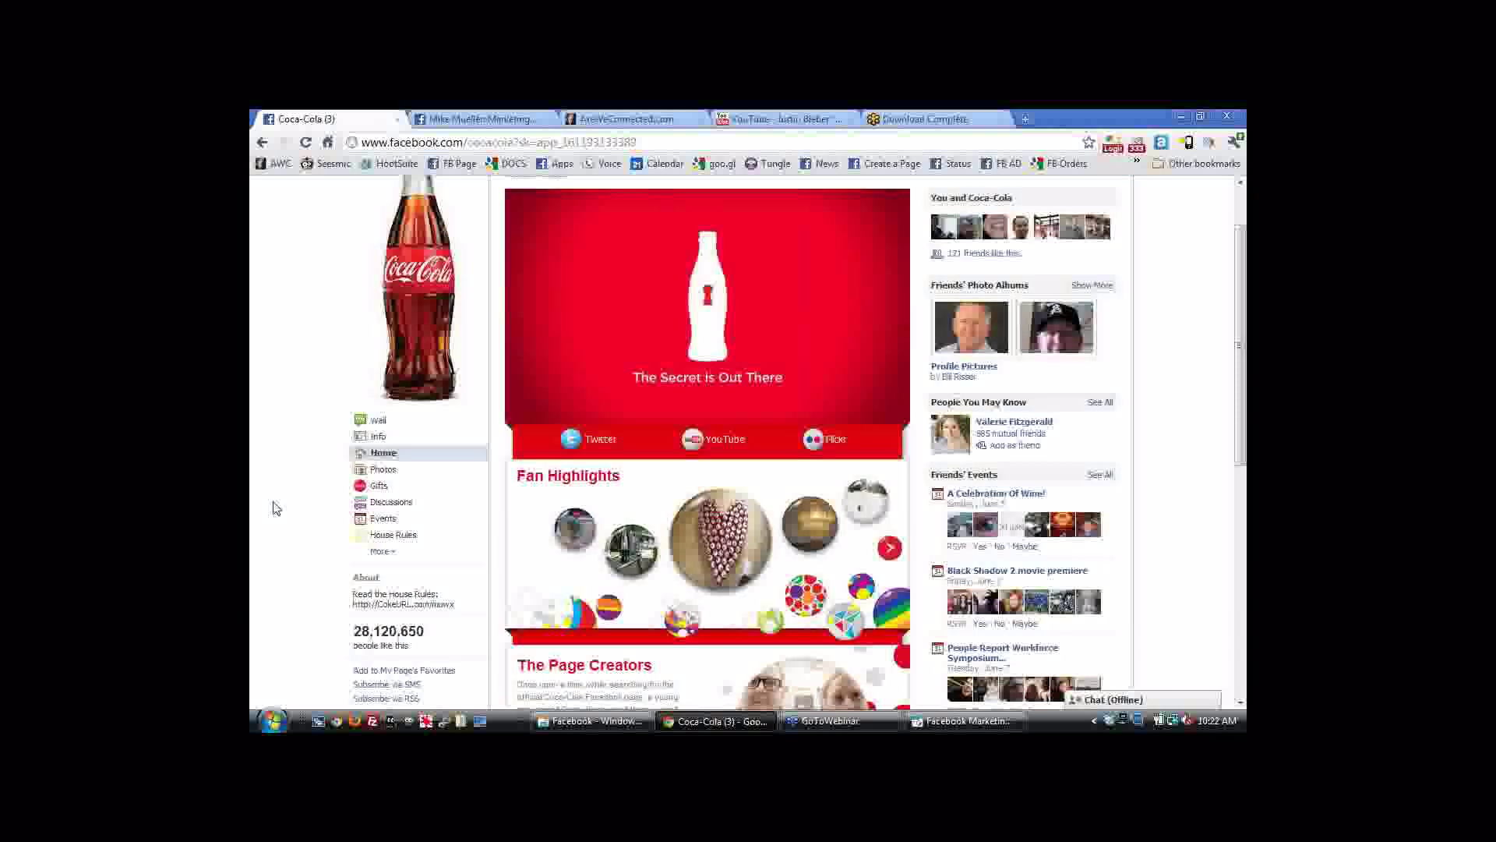
scroll(274, 508, "down", 3)
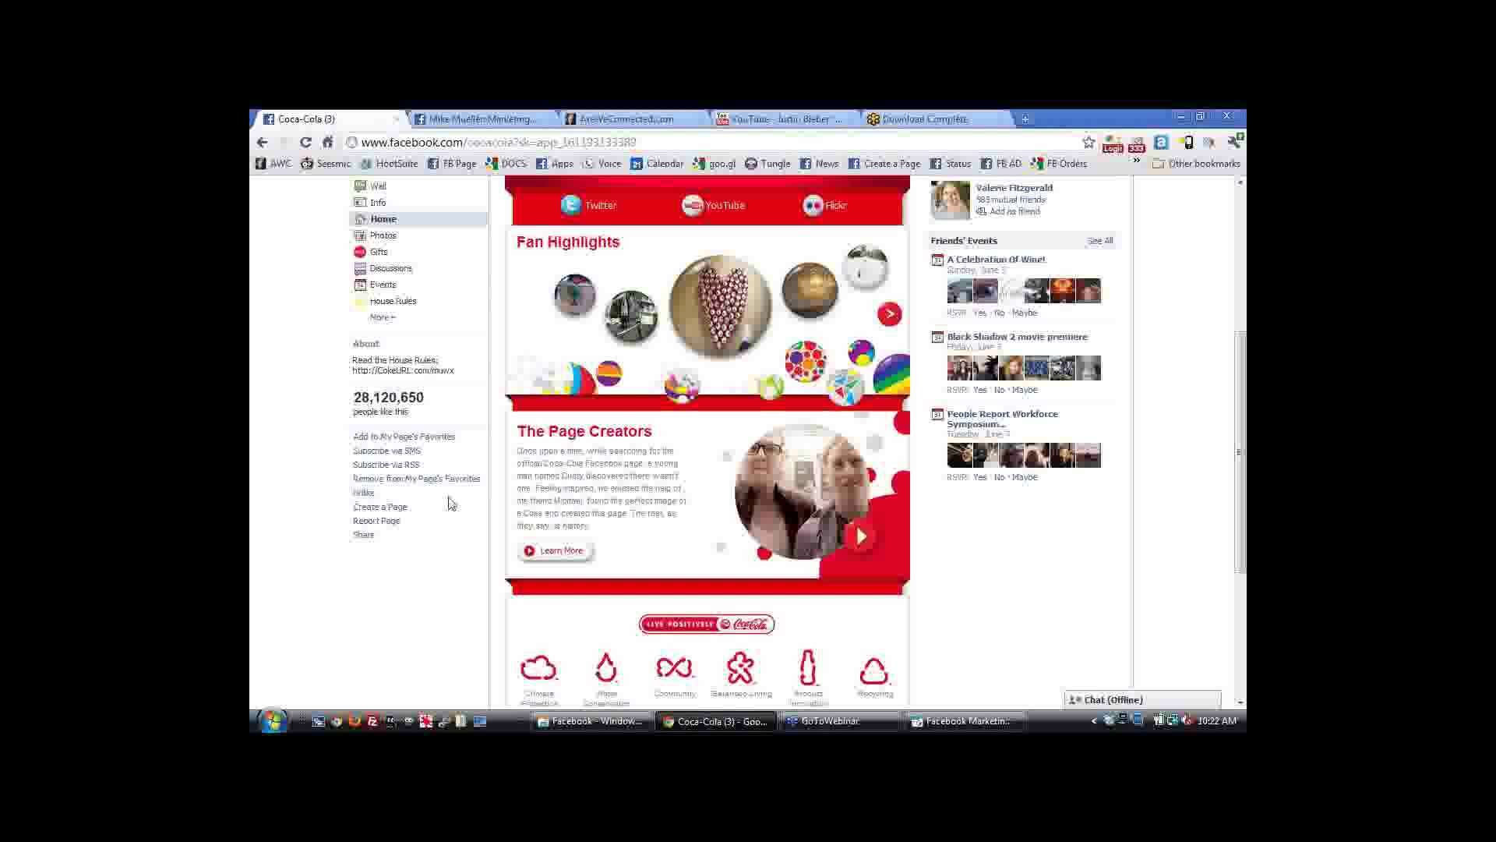
left_click(398, 510)
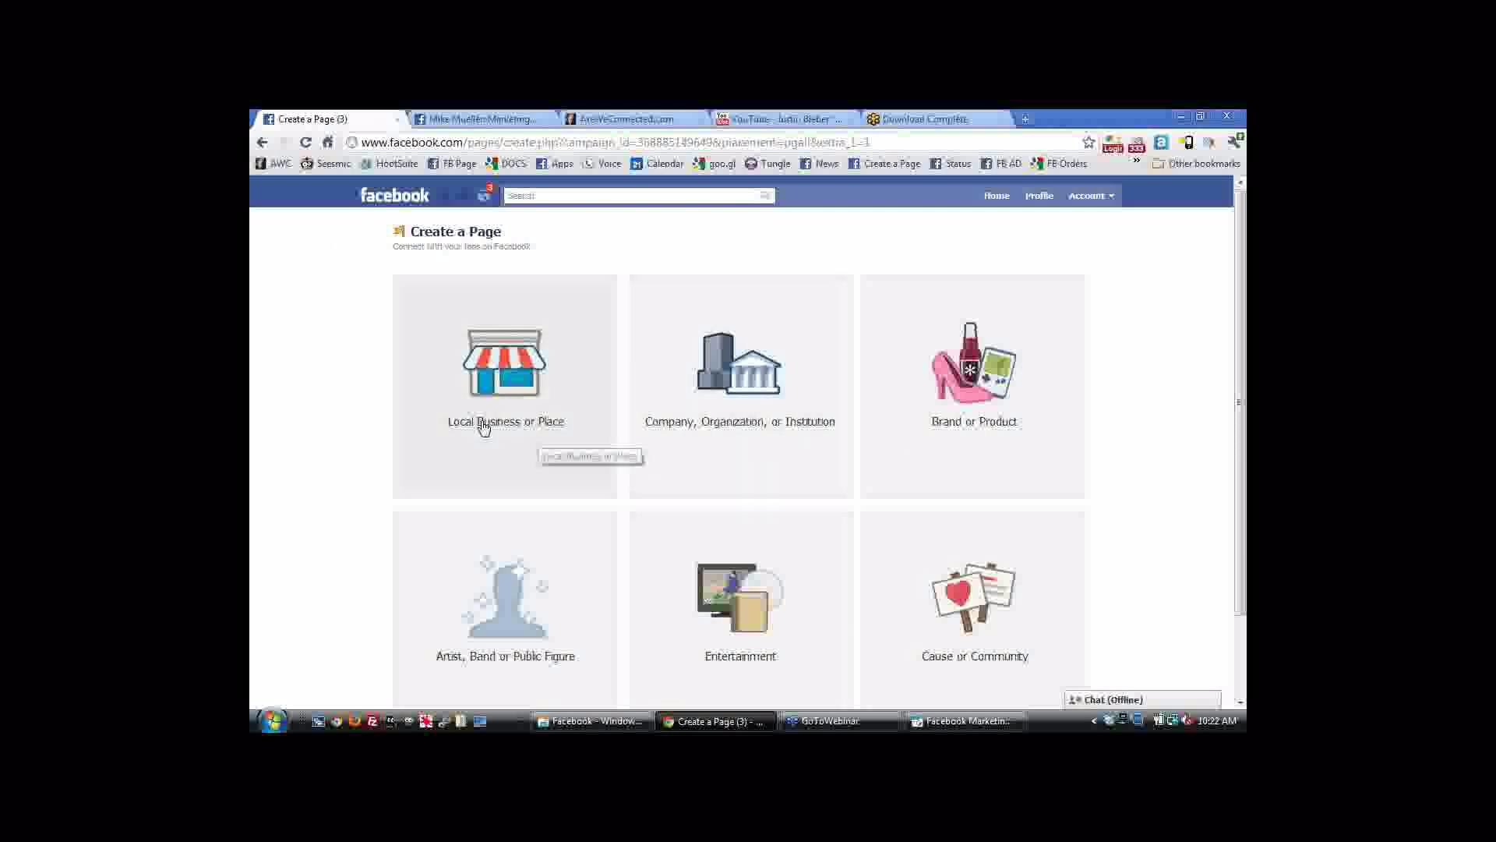
Reload Create a Page from the bookmark, choose Local Business or Place and set the category to Real Estate.
left_click(879, 164)
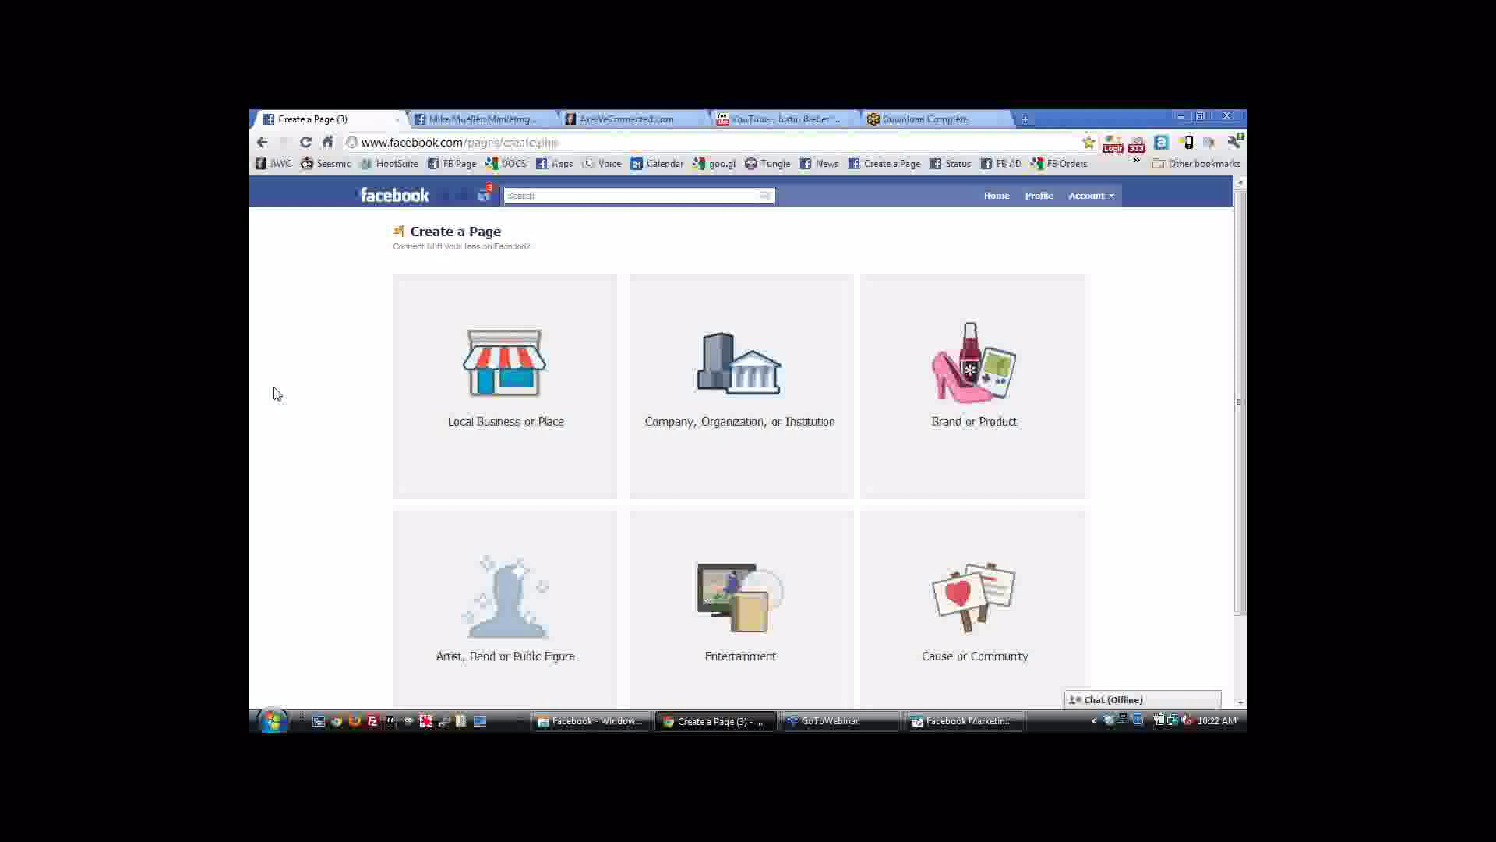
scroll(277, 394, "down", 2)
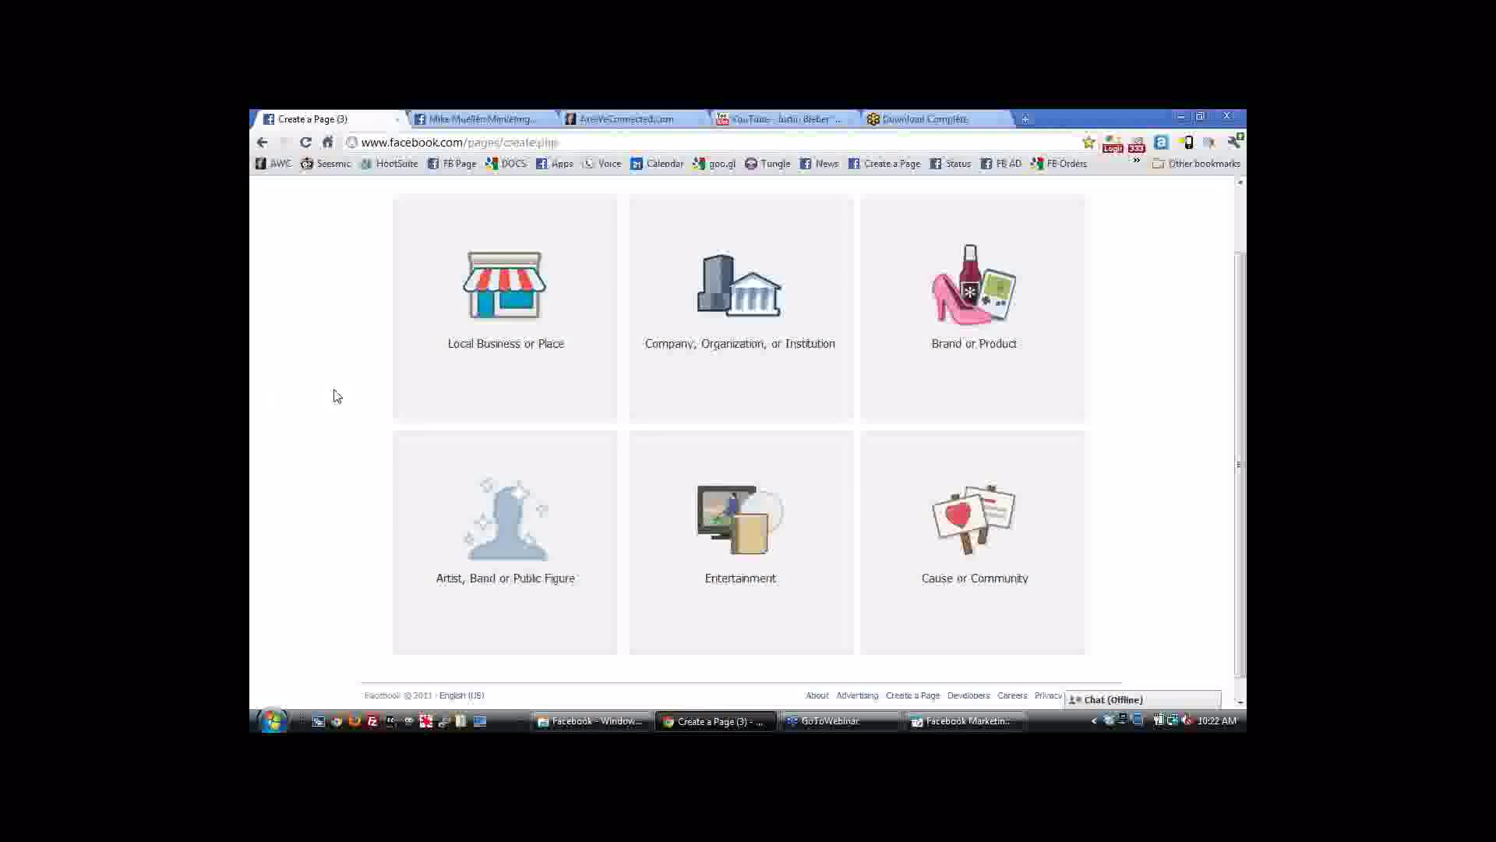
left_click(499, 327)
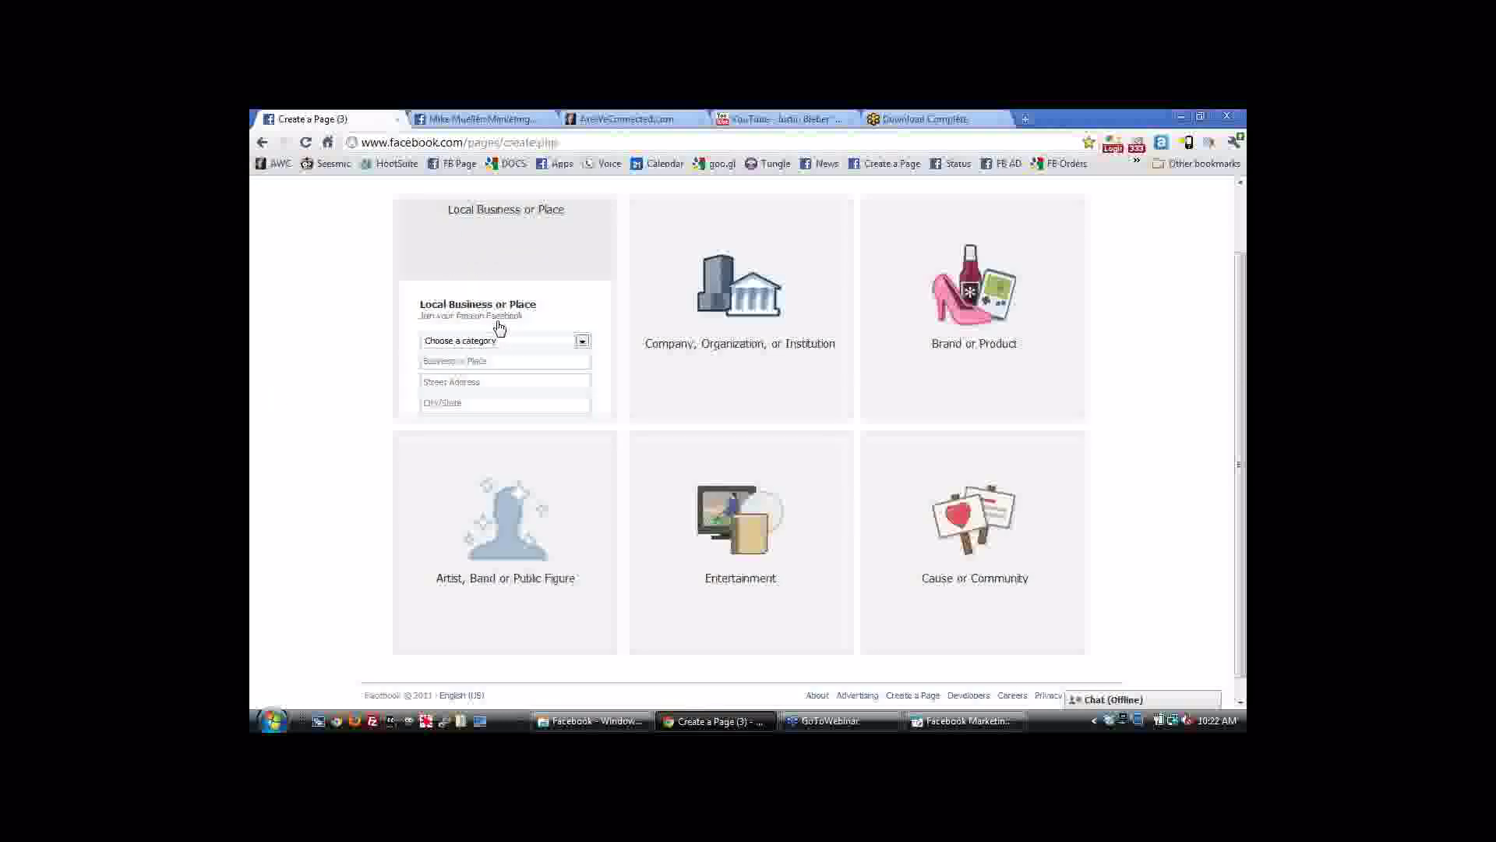
left_click(505, 266)
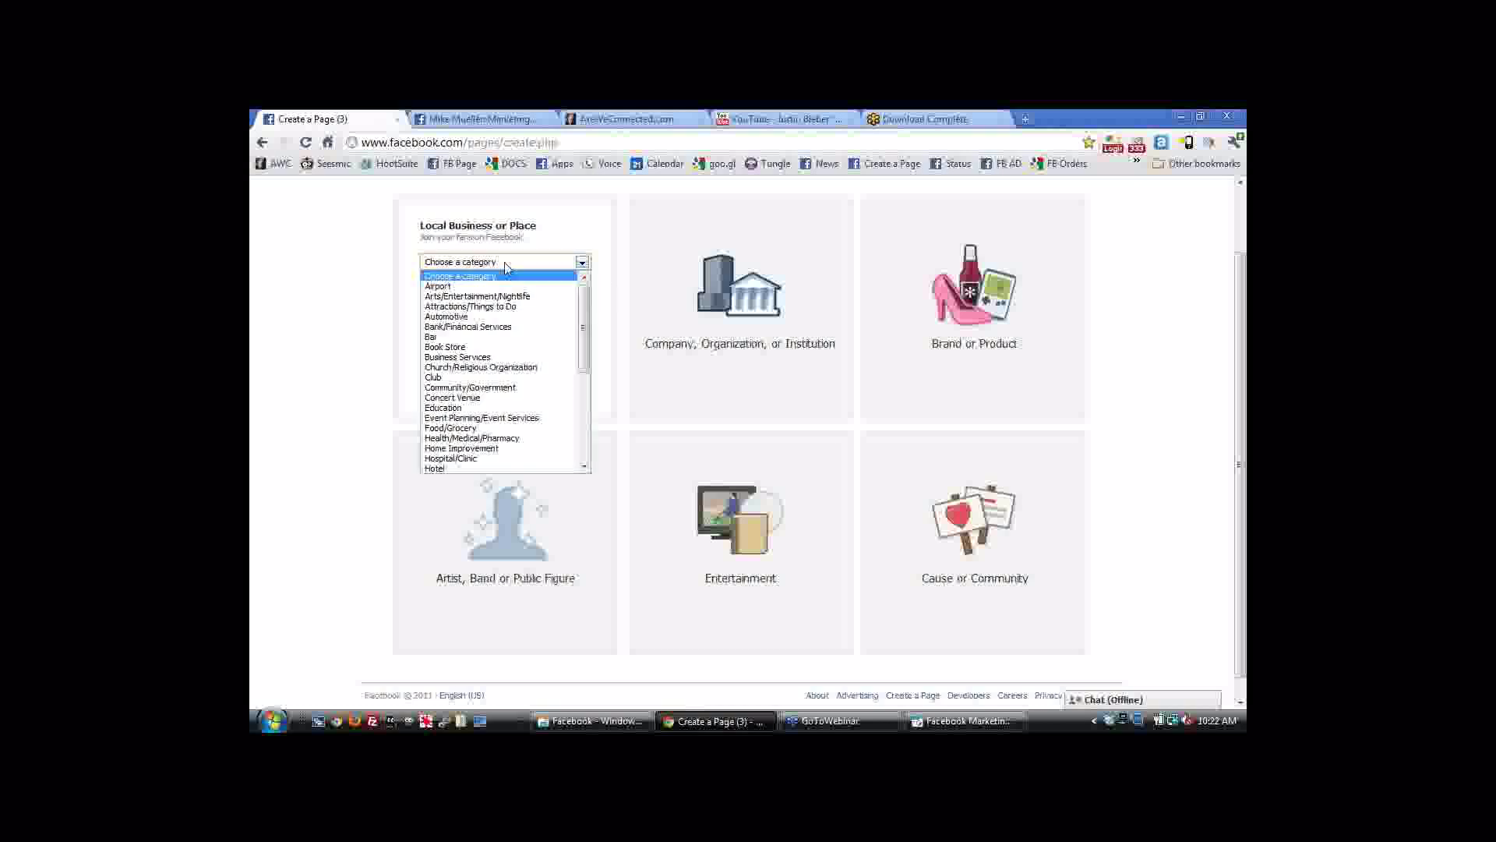
scroll(483, 409, "down", 5)
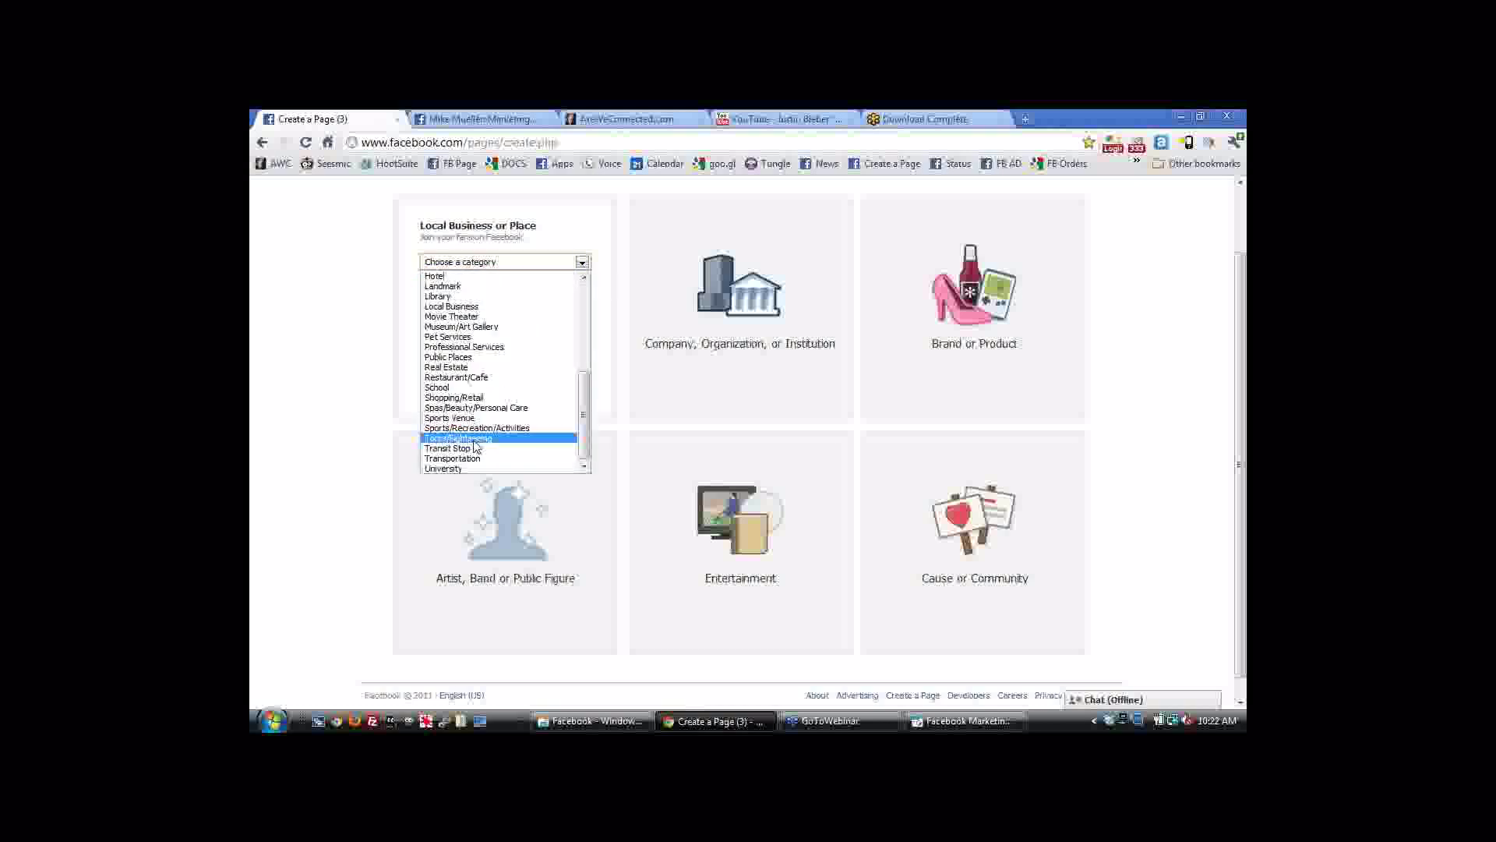
left_click(468, 367)
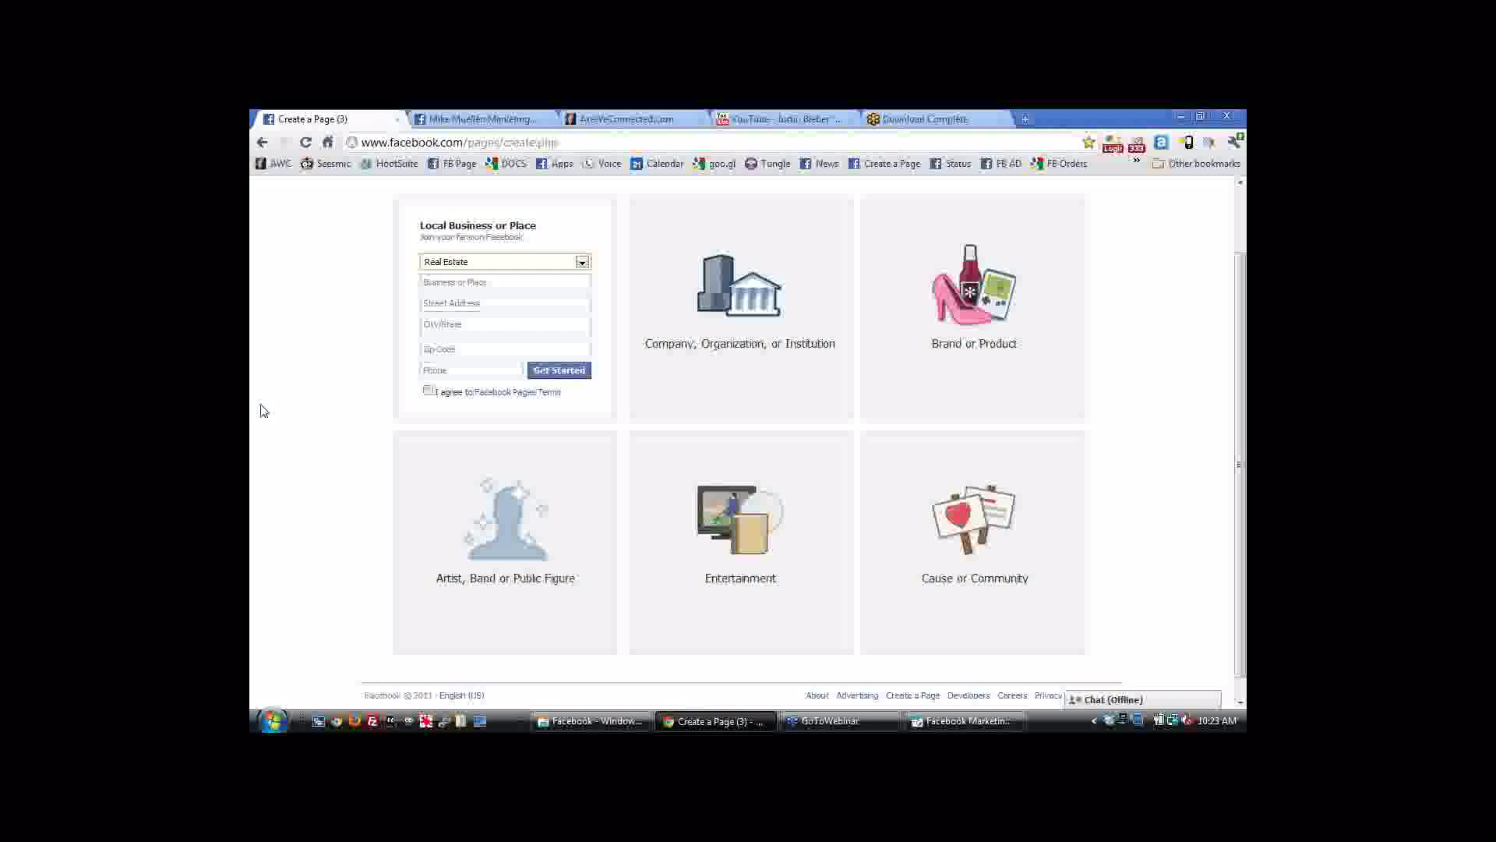
Refresh the Create a Page site and examine the category choices for Local Business or Place.
left_click(305, 141)
scroll(1087, 455, "down", 2)
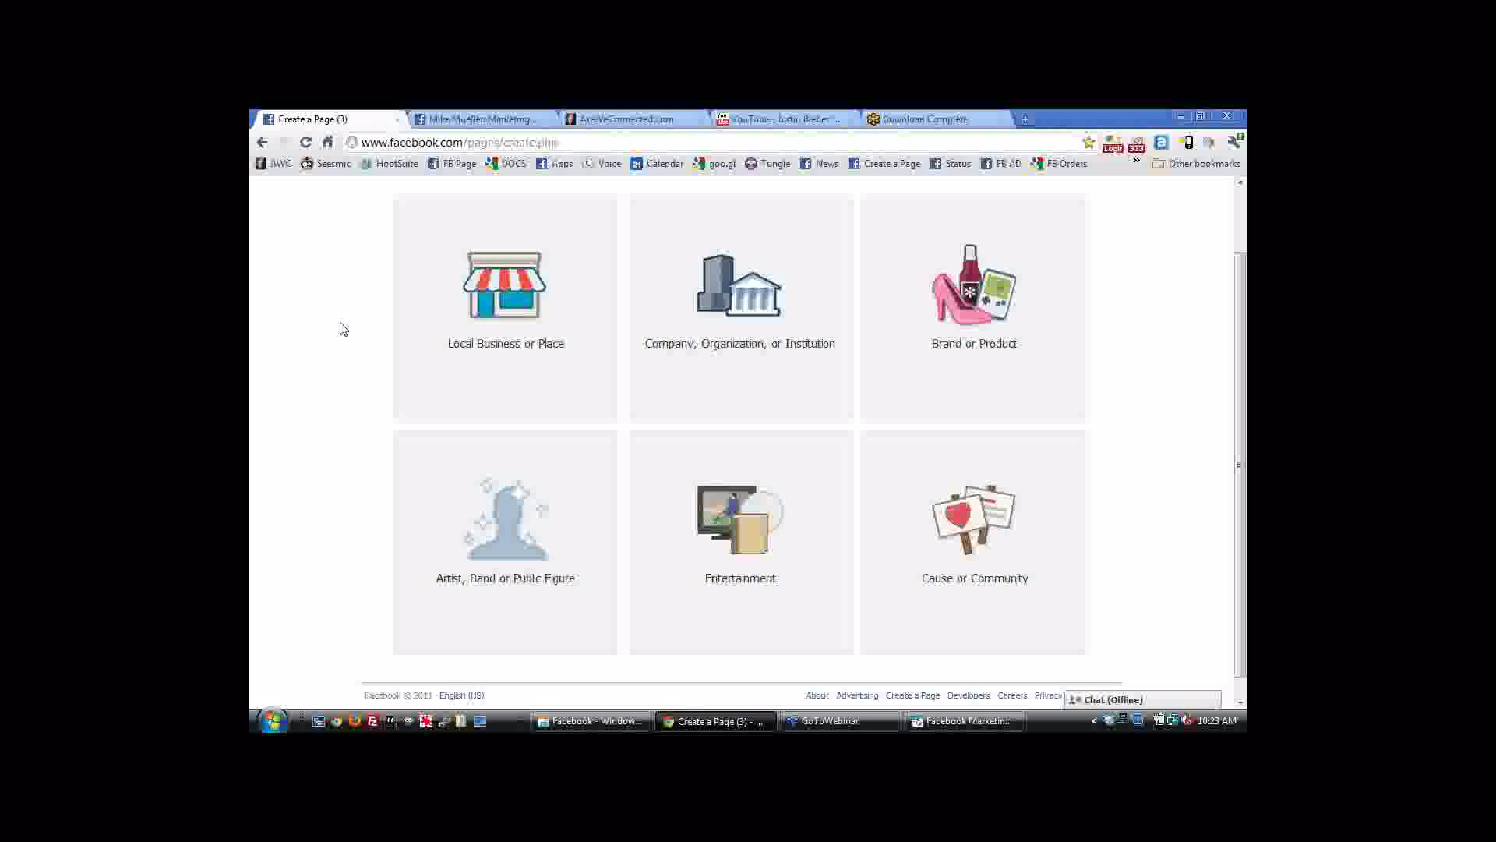
left_click(491, 287)
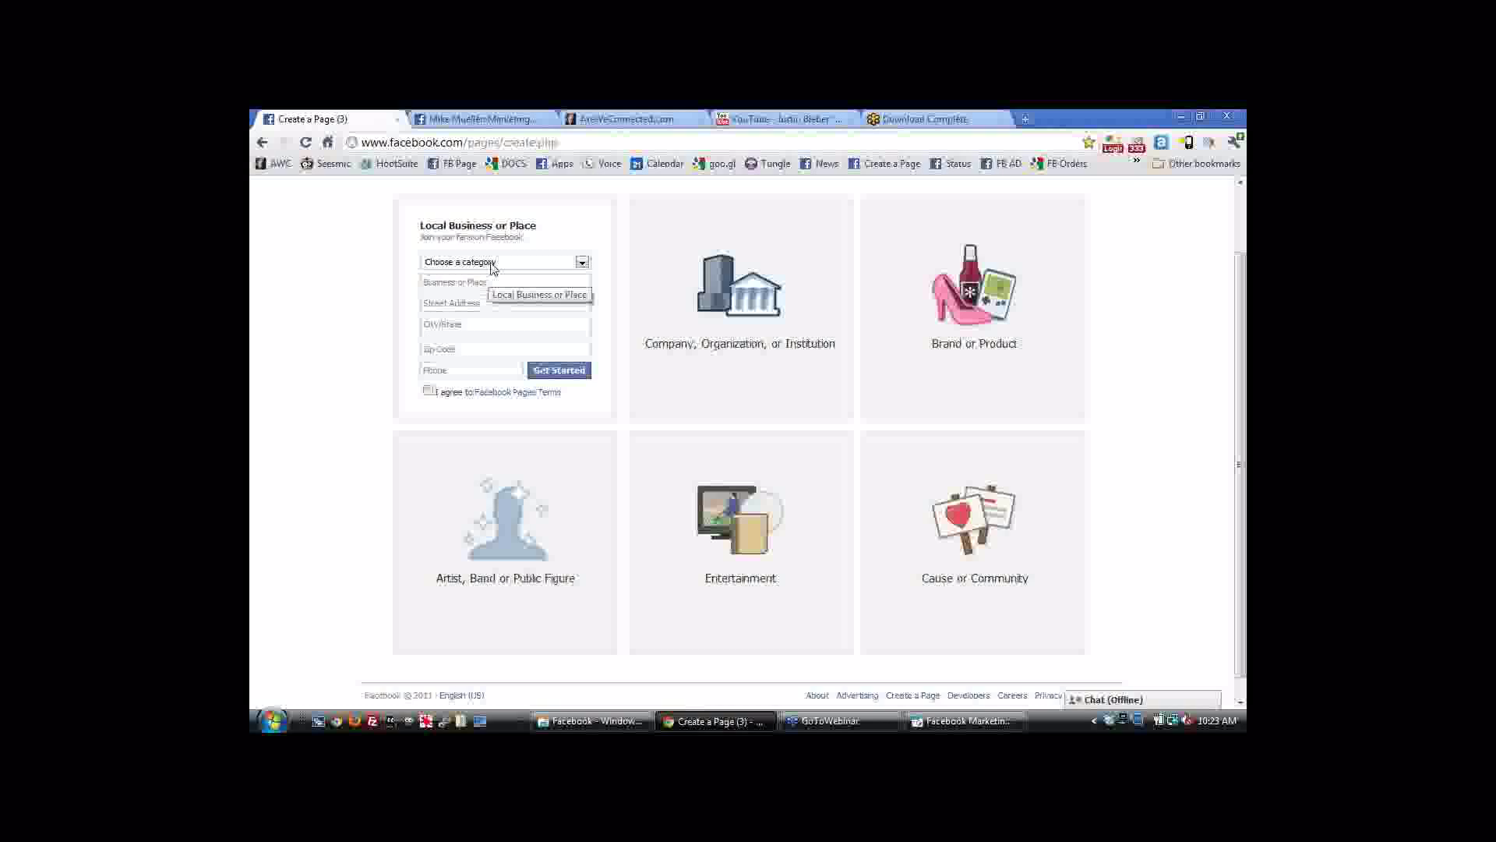
left_click(491, 264)
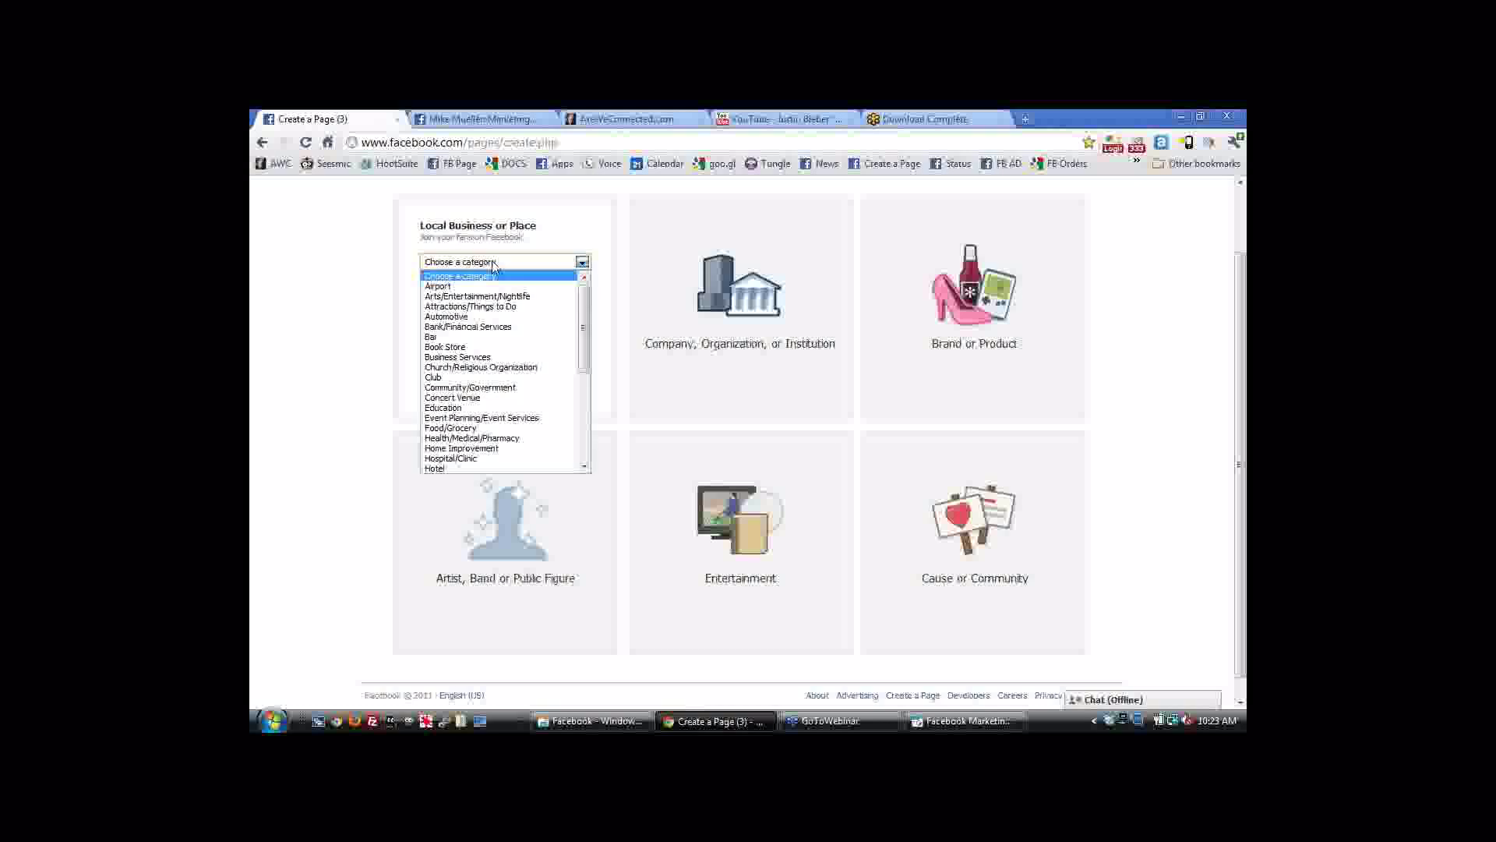
left_click(382, 268)
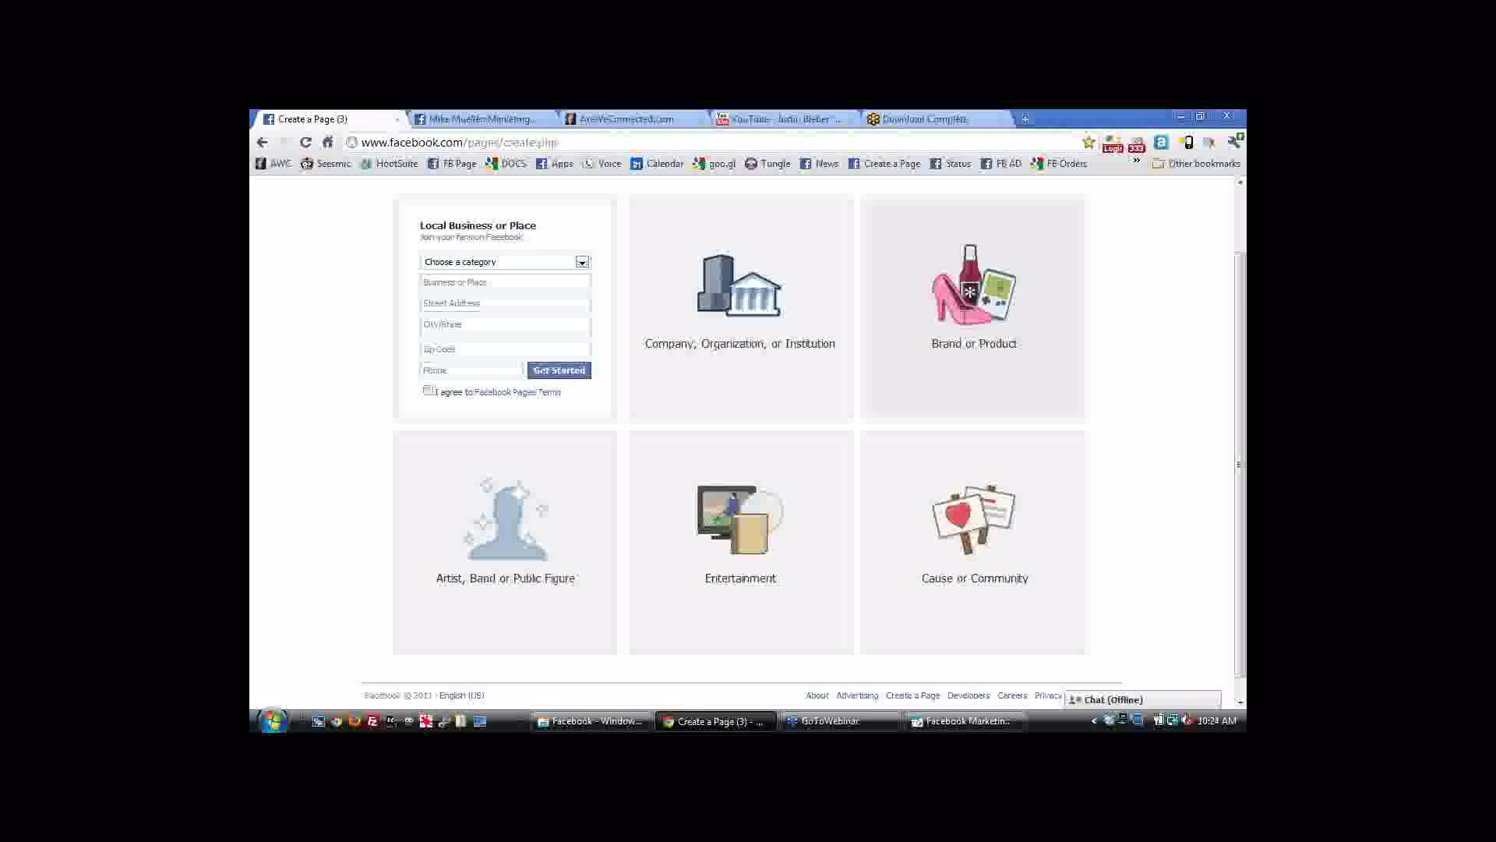
Choose Brand or Product as the new Page's type and set its category to Website.
left_click(966, 325)
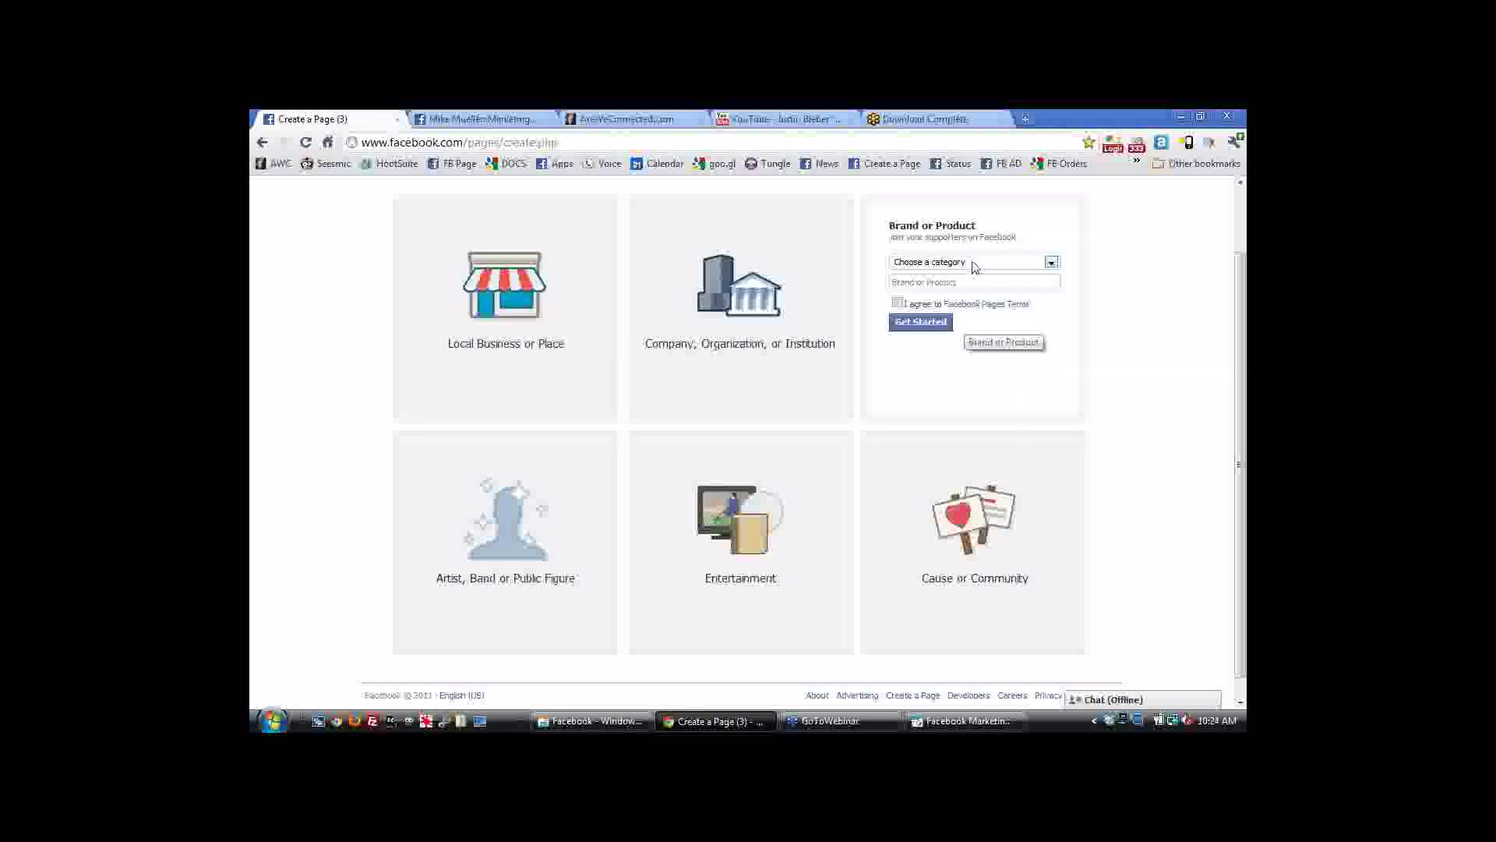
left_click(972, 265)
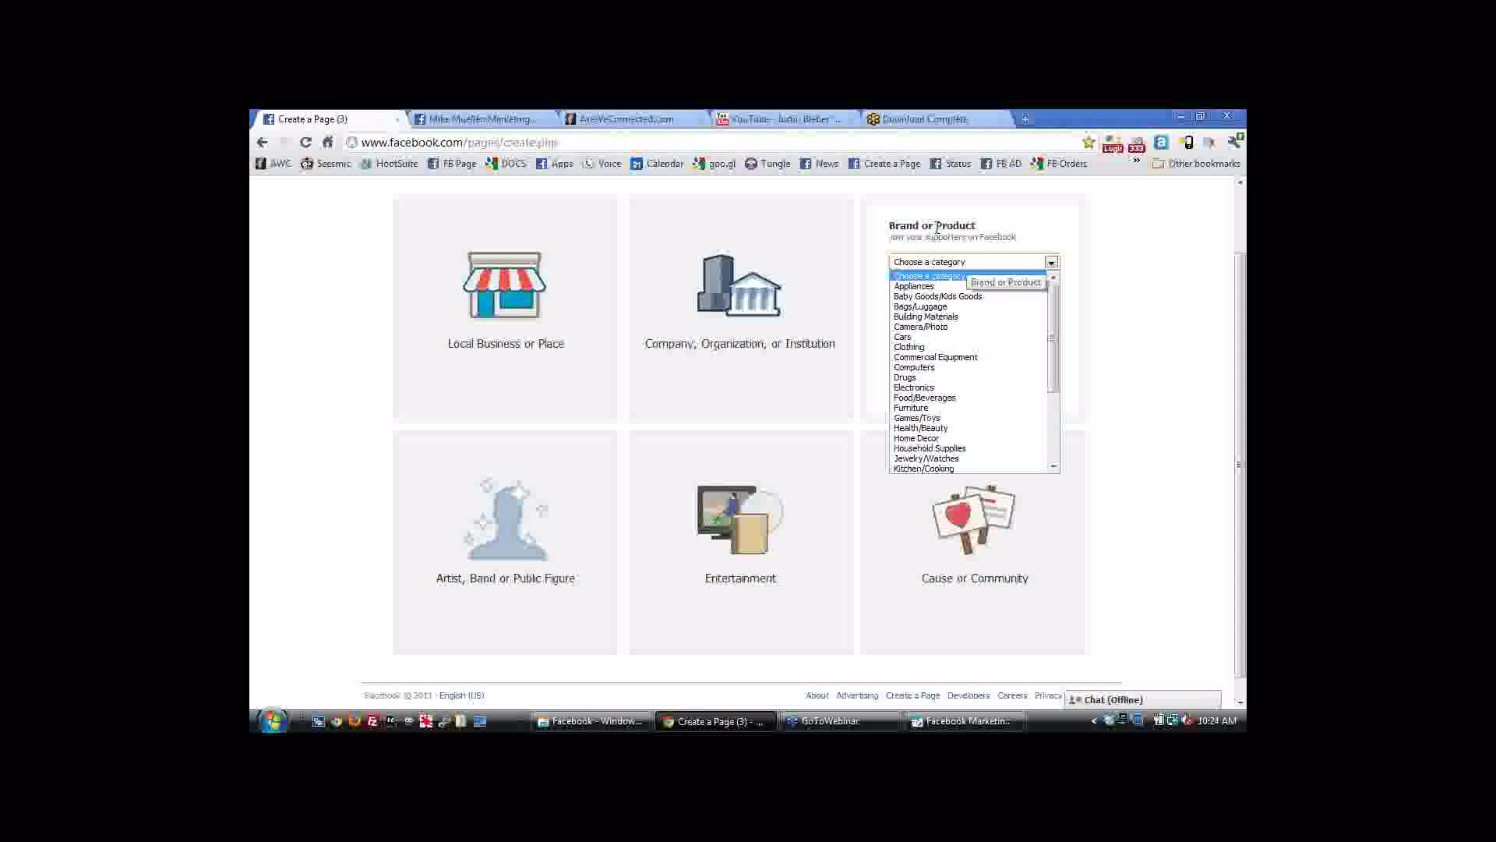
scroll(970, 366, "down", 4)
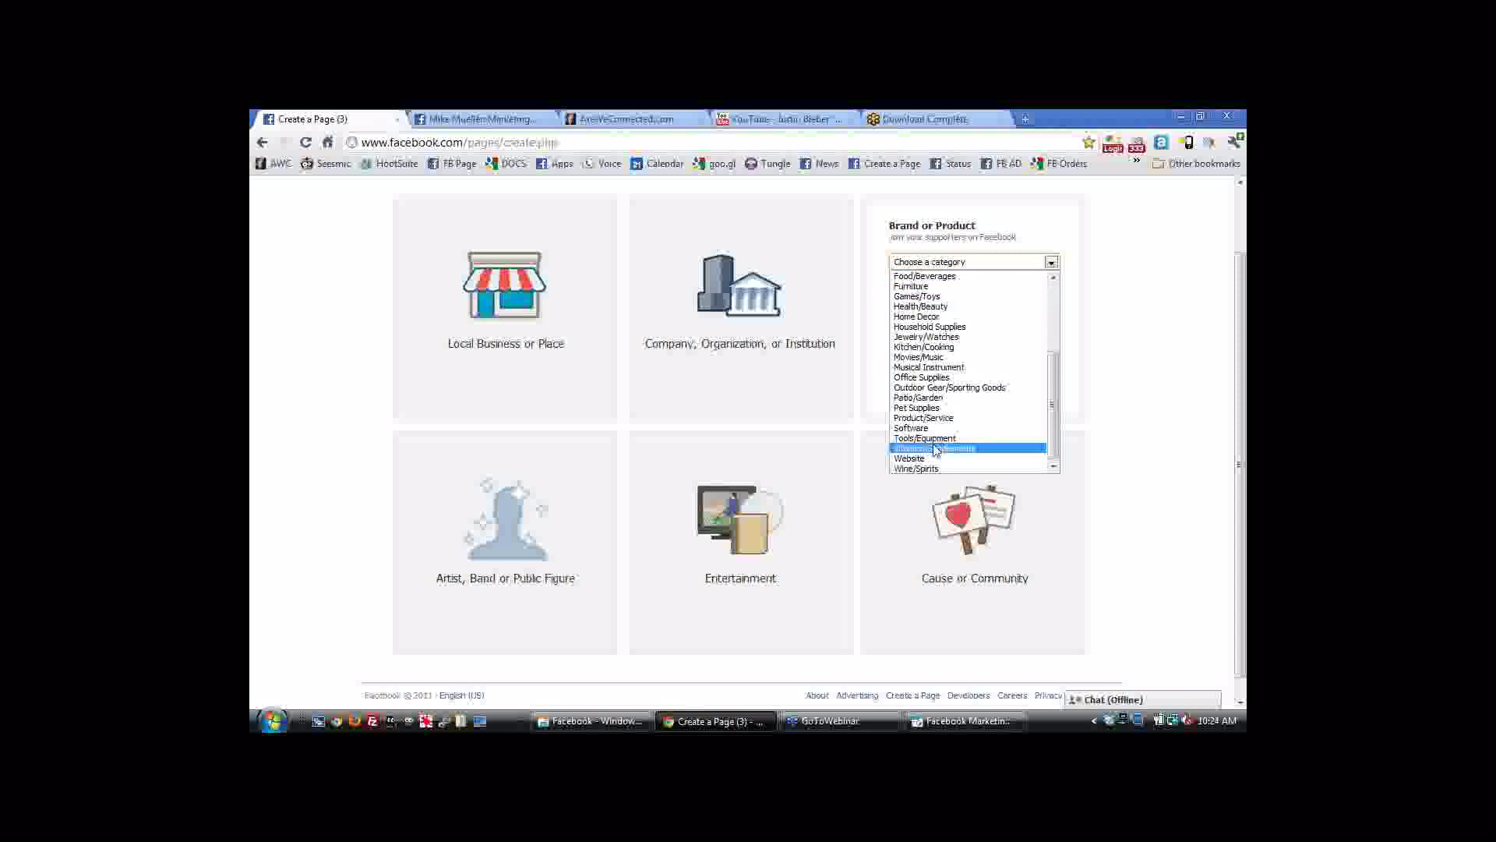
scroll(925, 459, "up", 4)
scroll(926, 460, "down", 5)
left_click(921, 460)
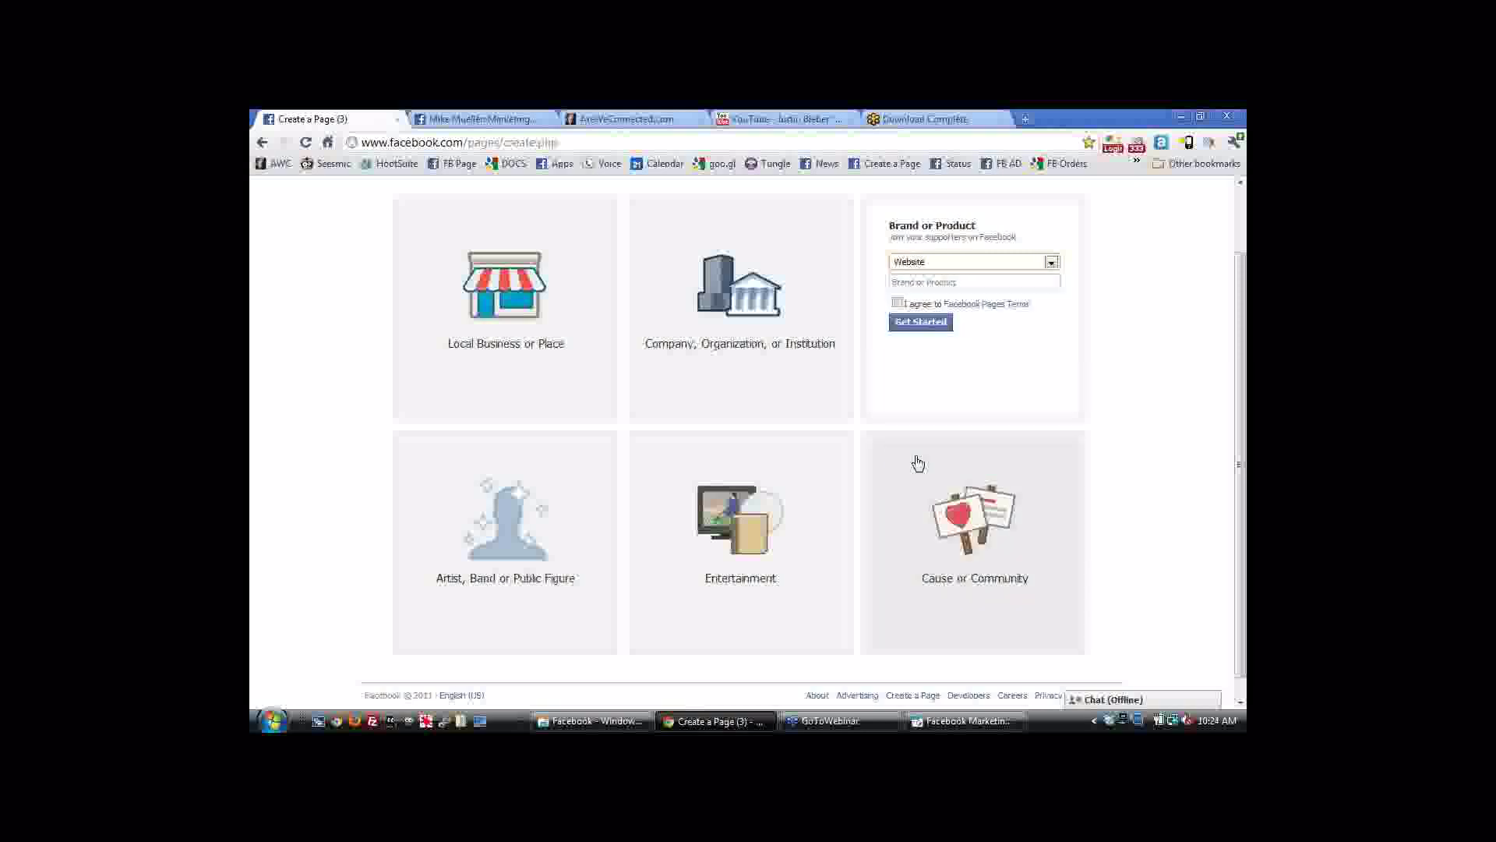
Compare the consulting business Page with the personal profile and open the profile's status box.
left_click(957, 281)
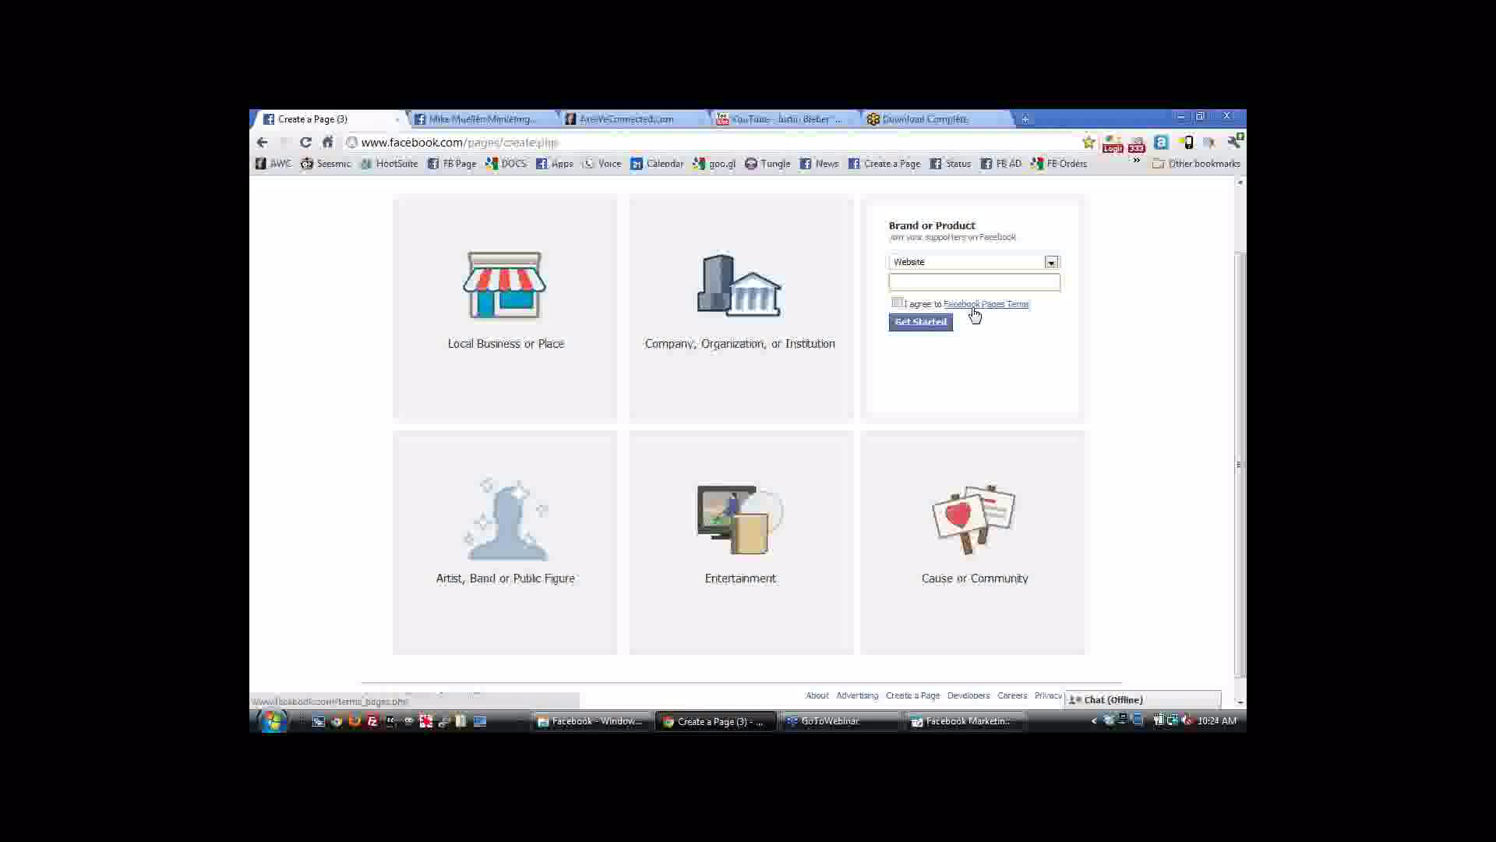
left_click(458, 117)
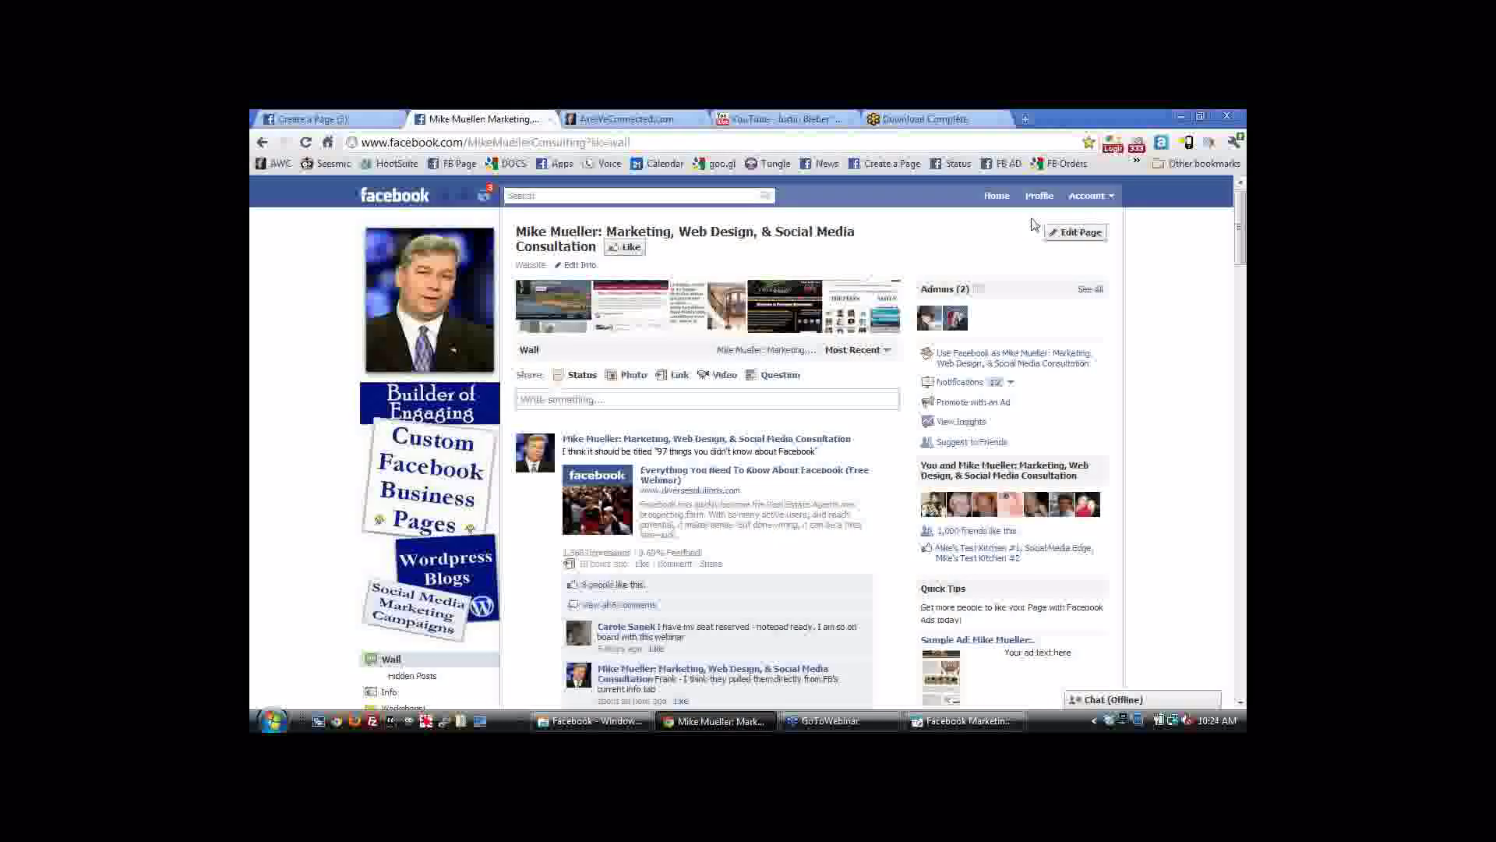
left_click(1038, 196)
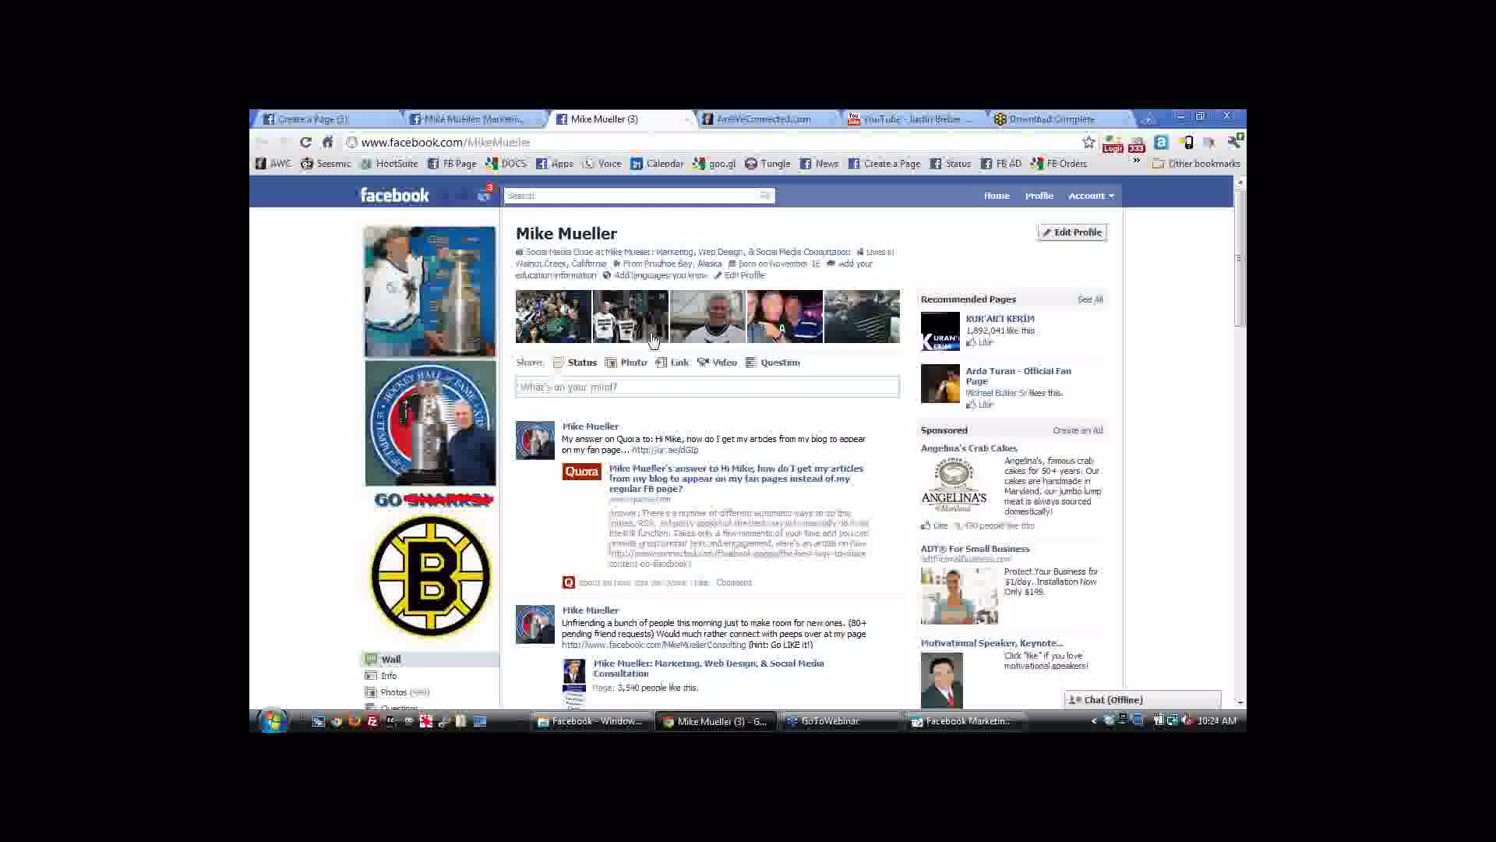
left_click(587, 385)
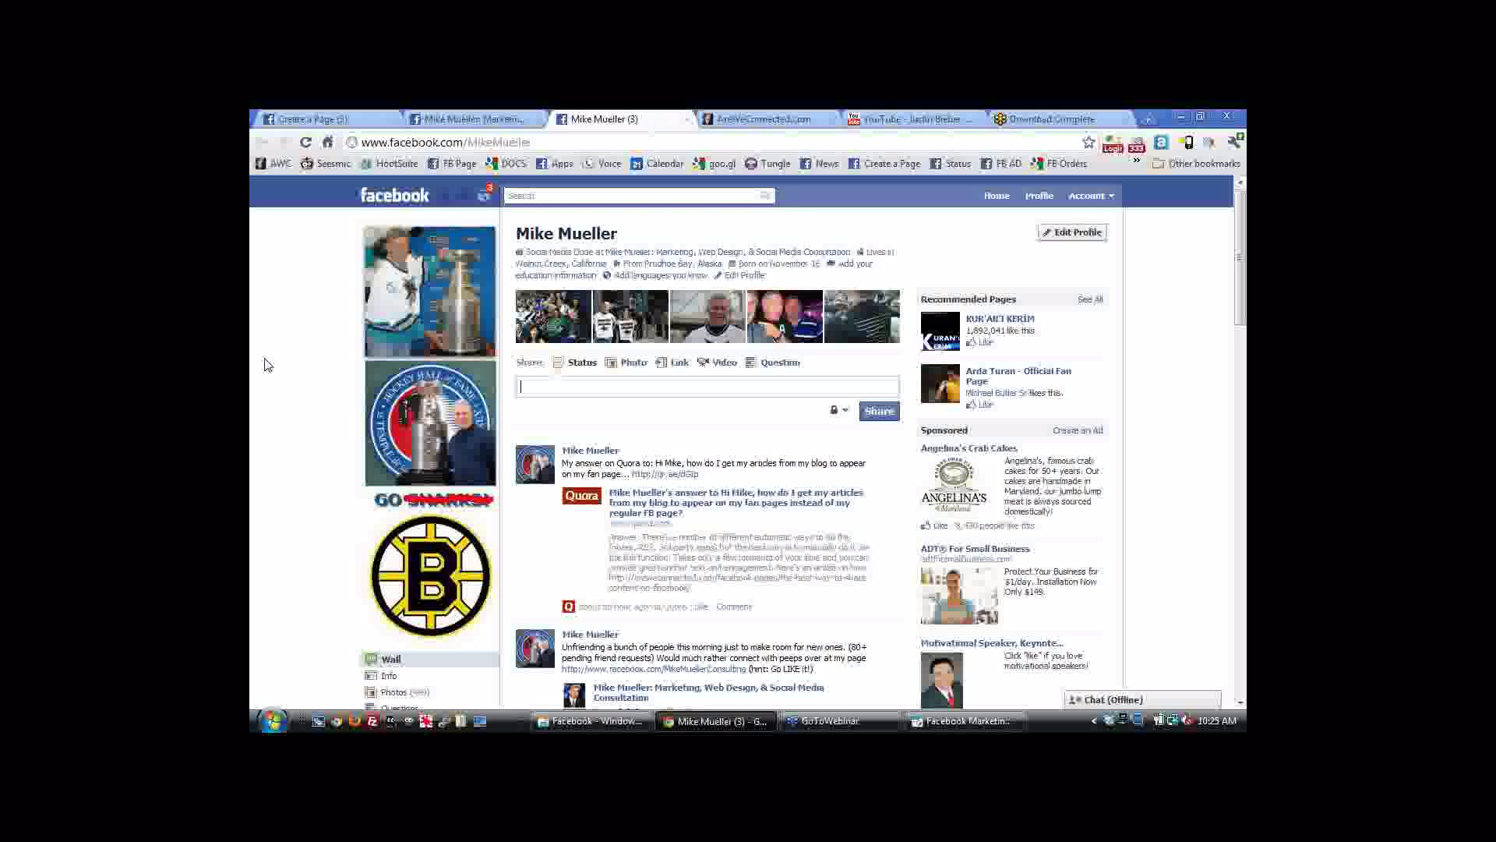
Like the Marketing, Web Design, & Social Media Consultation Page and return to the Create a Page form.
left_click(413, 119)
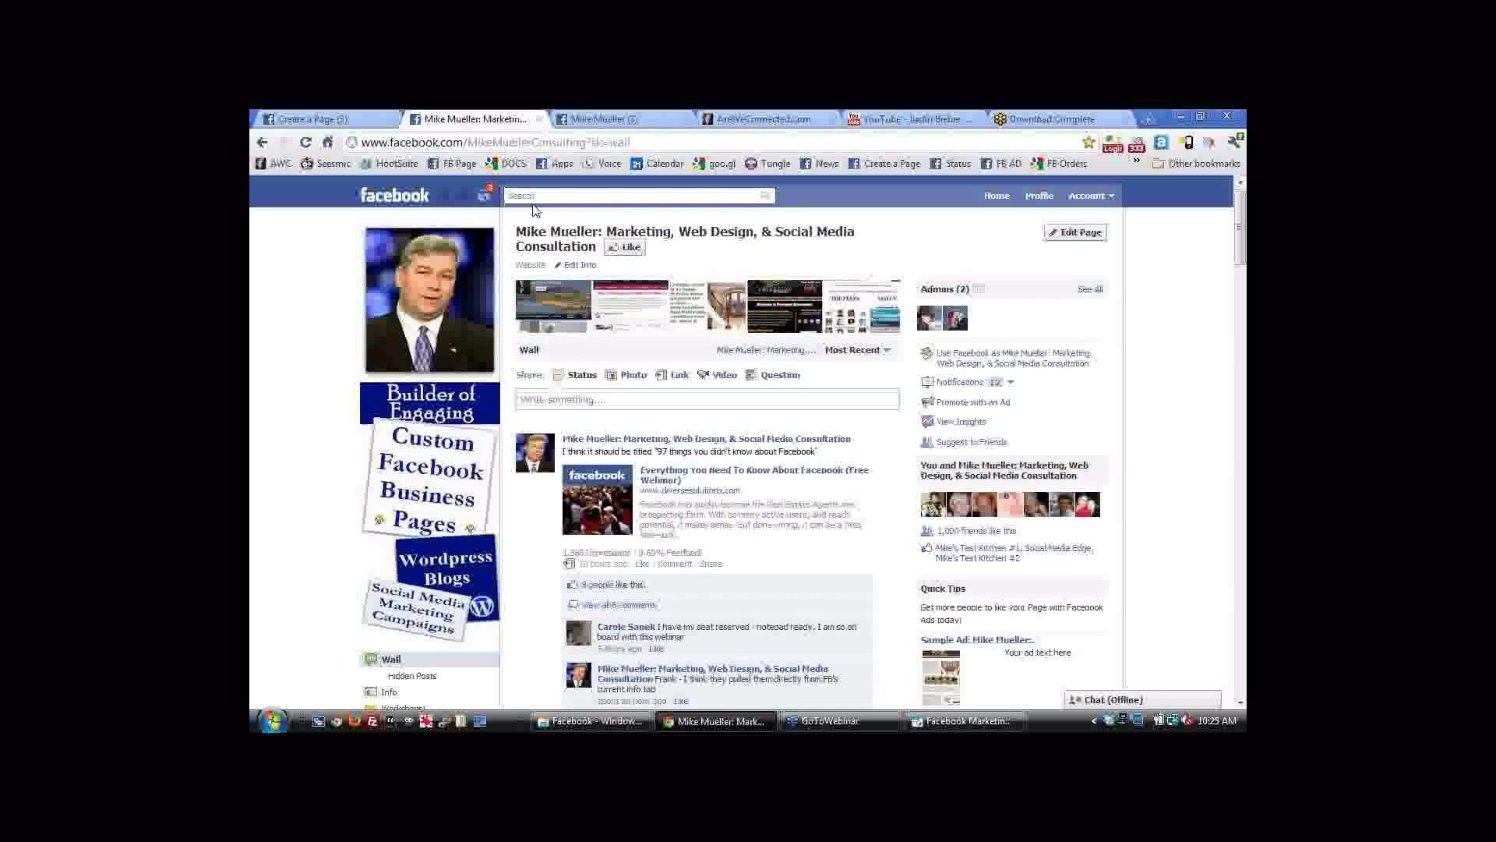
left_click(628, 257)
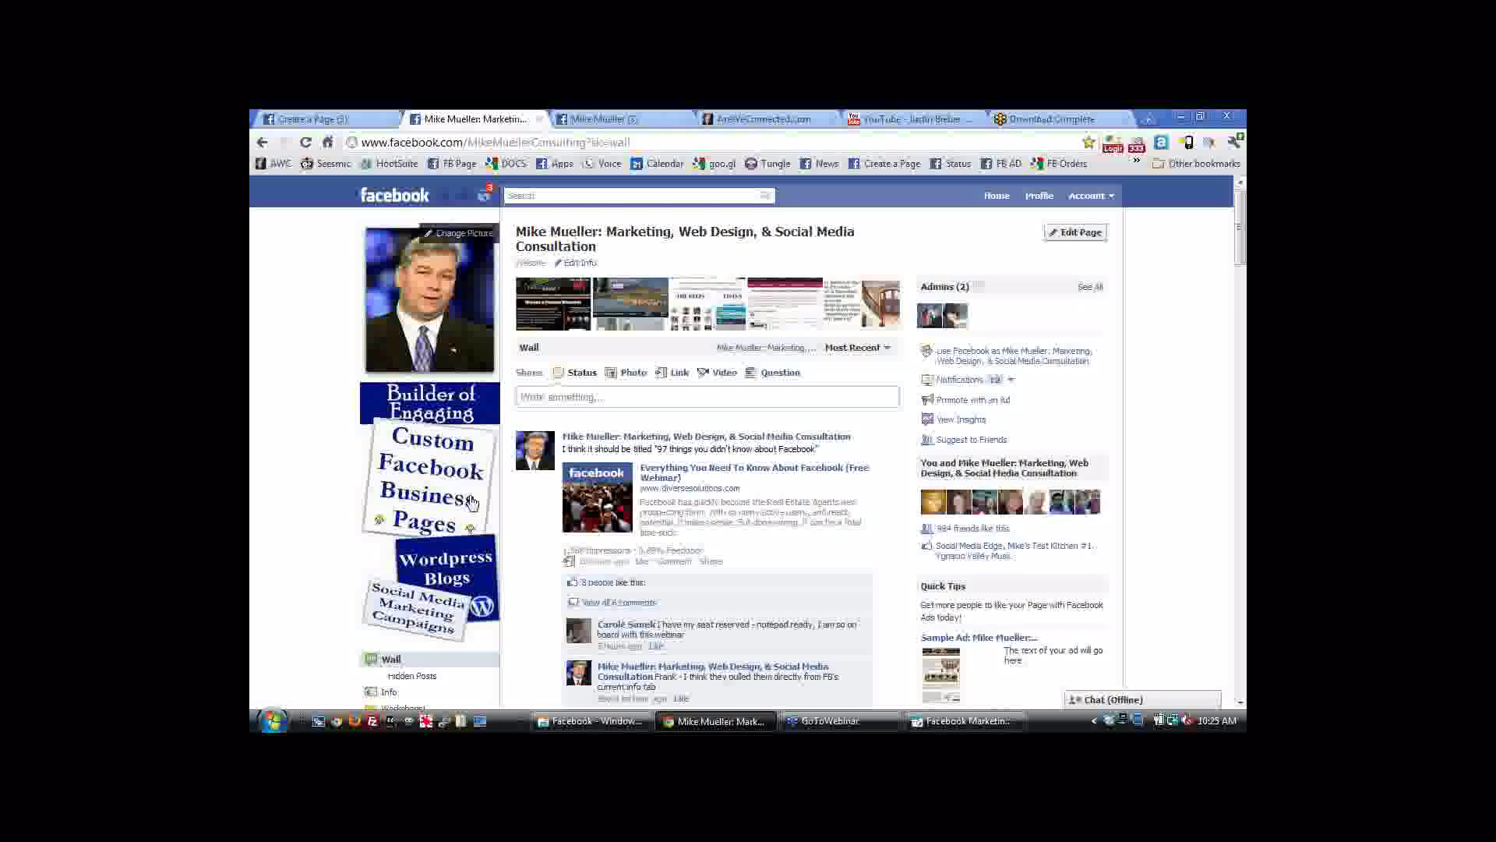
left_click(310, 118)
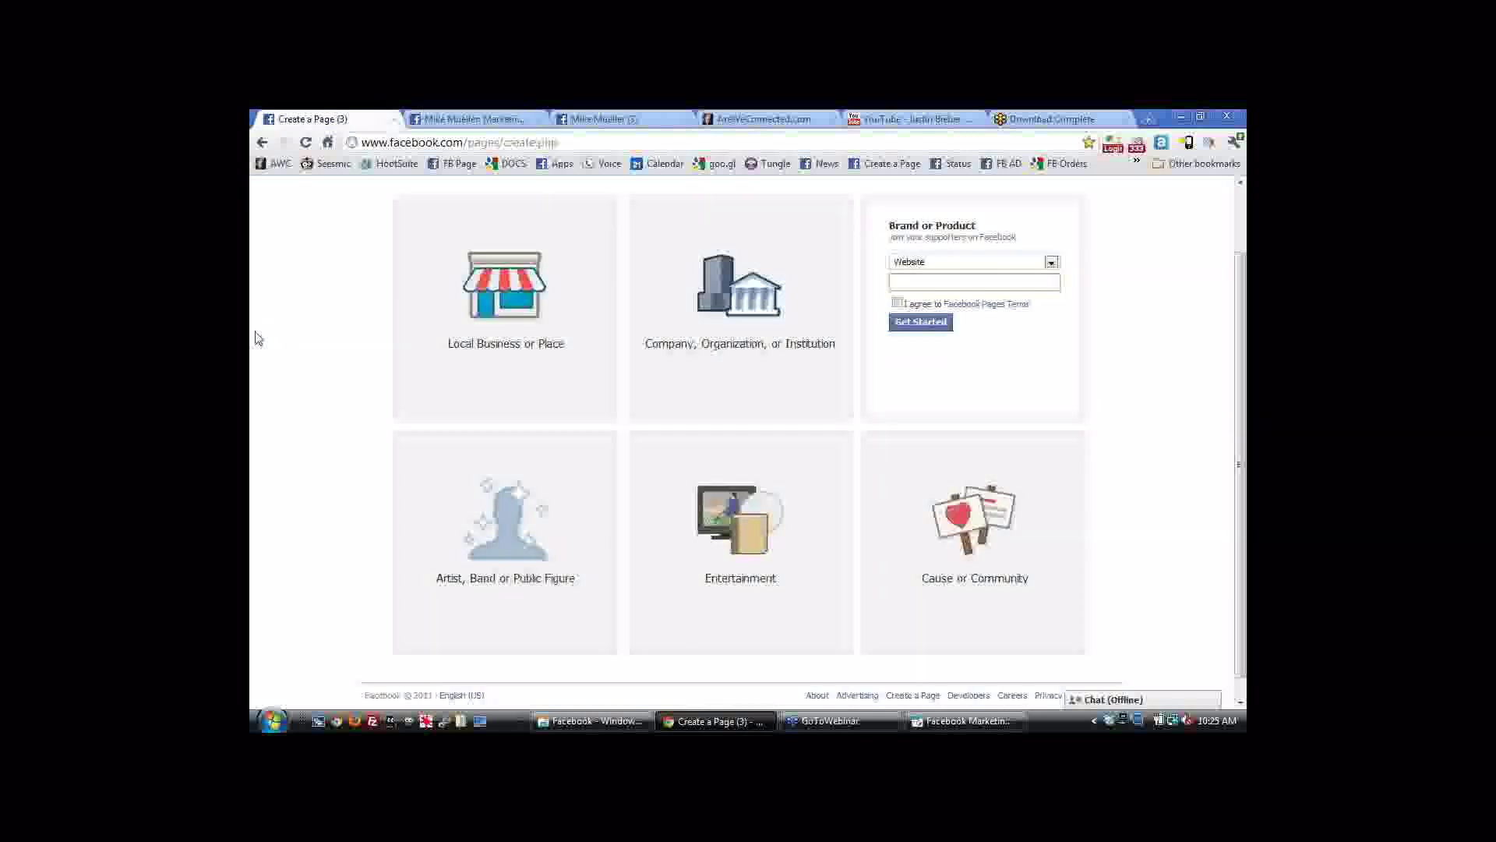
left_click(959, 723)
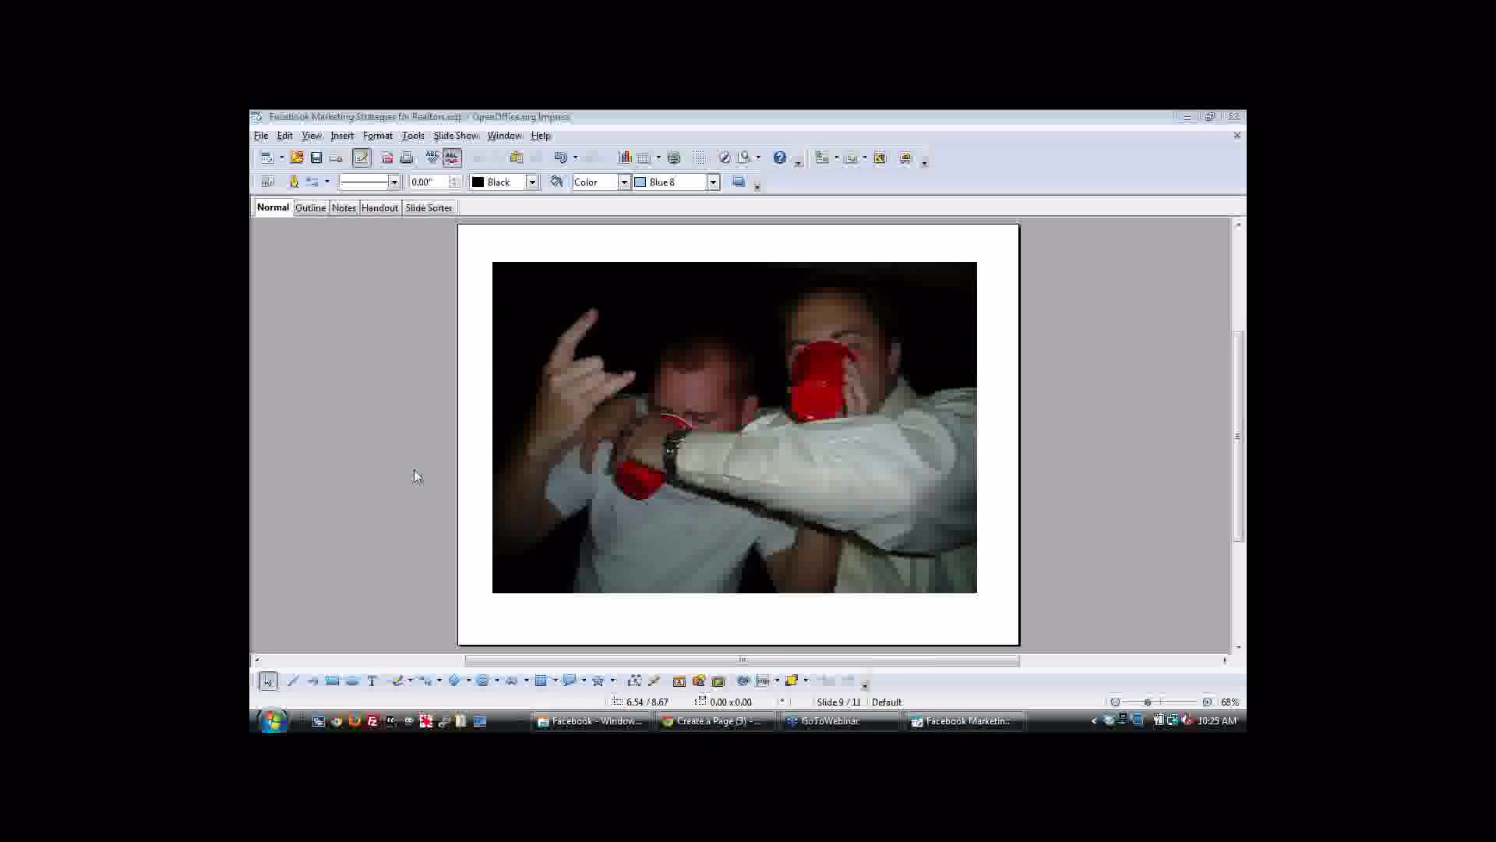
left_click(605, 725)
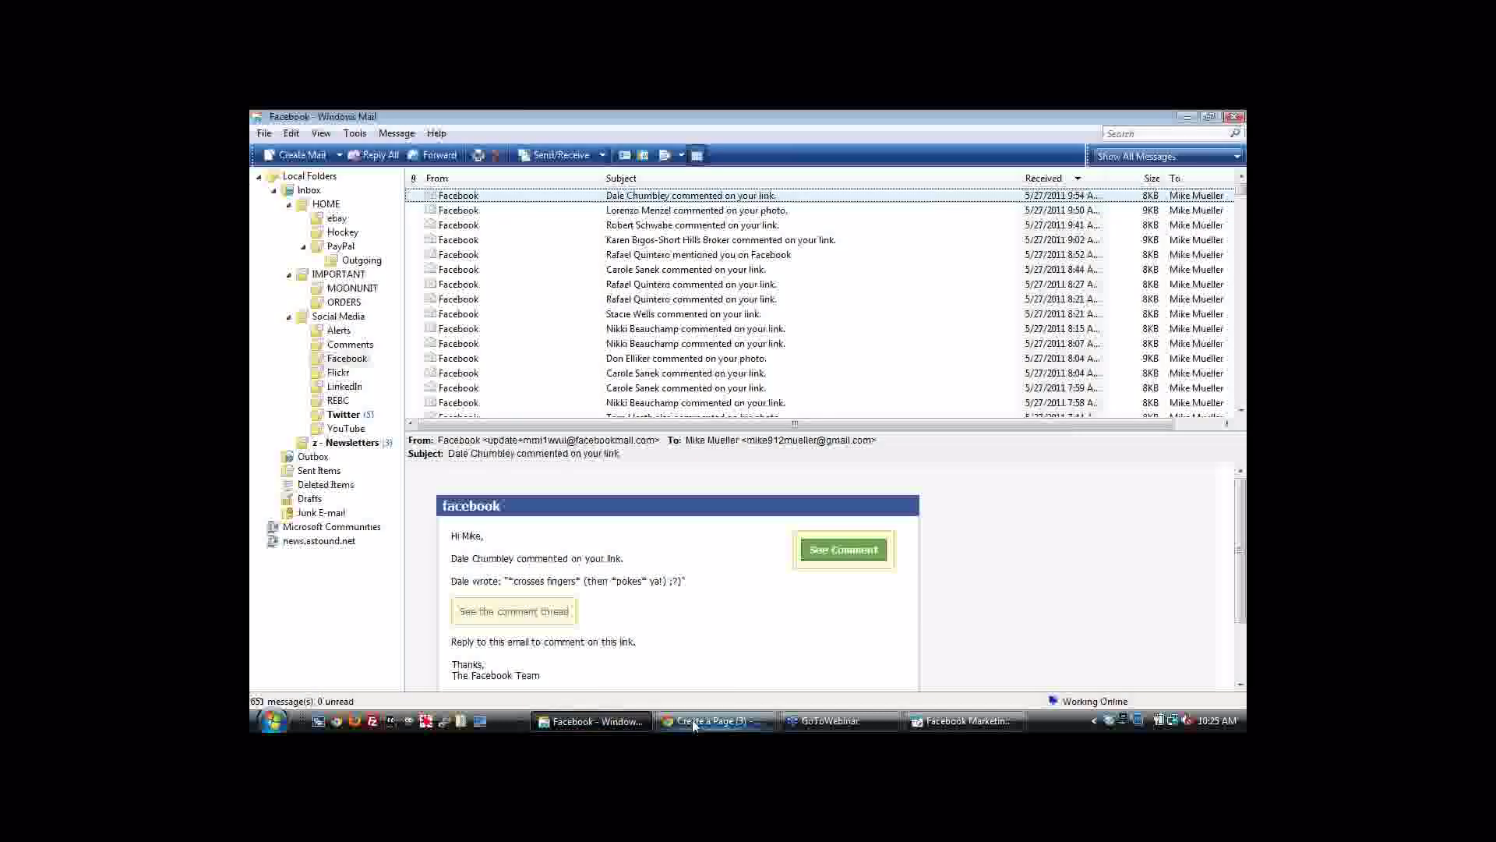
left_click(713, 720)
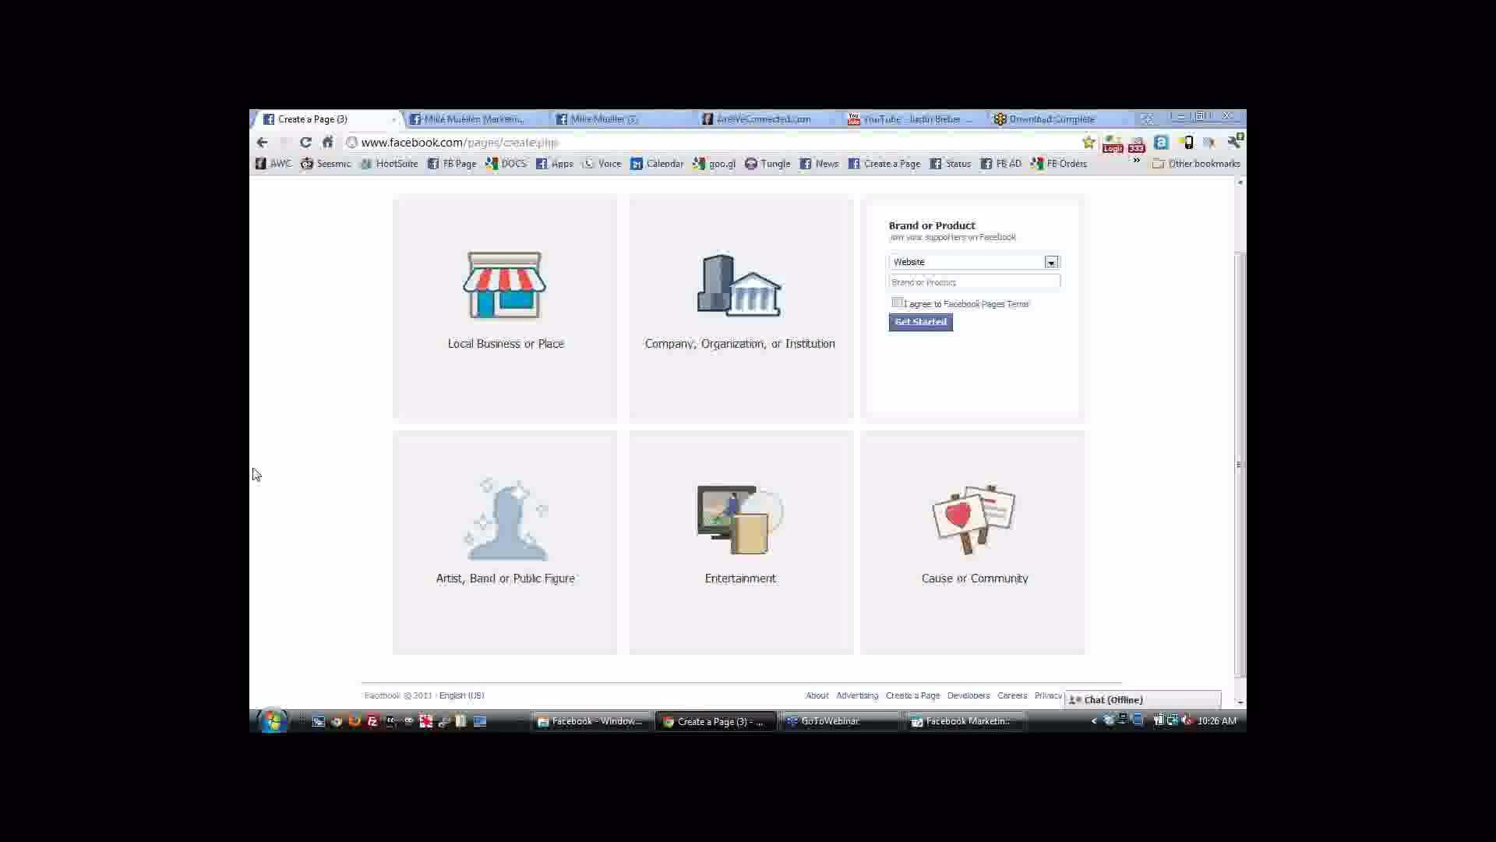
left_click(818, 723)
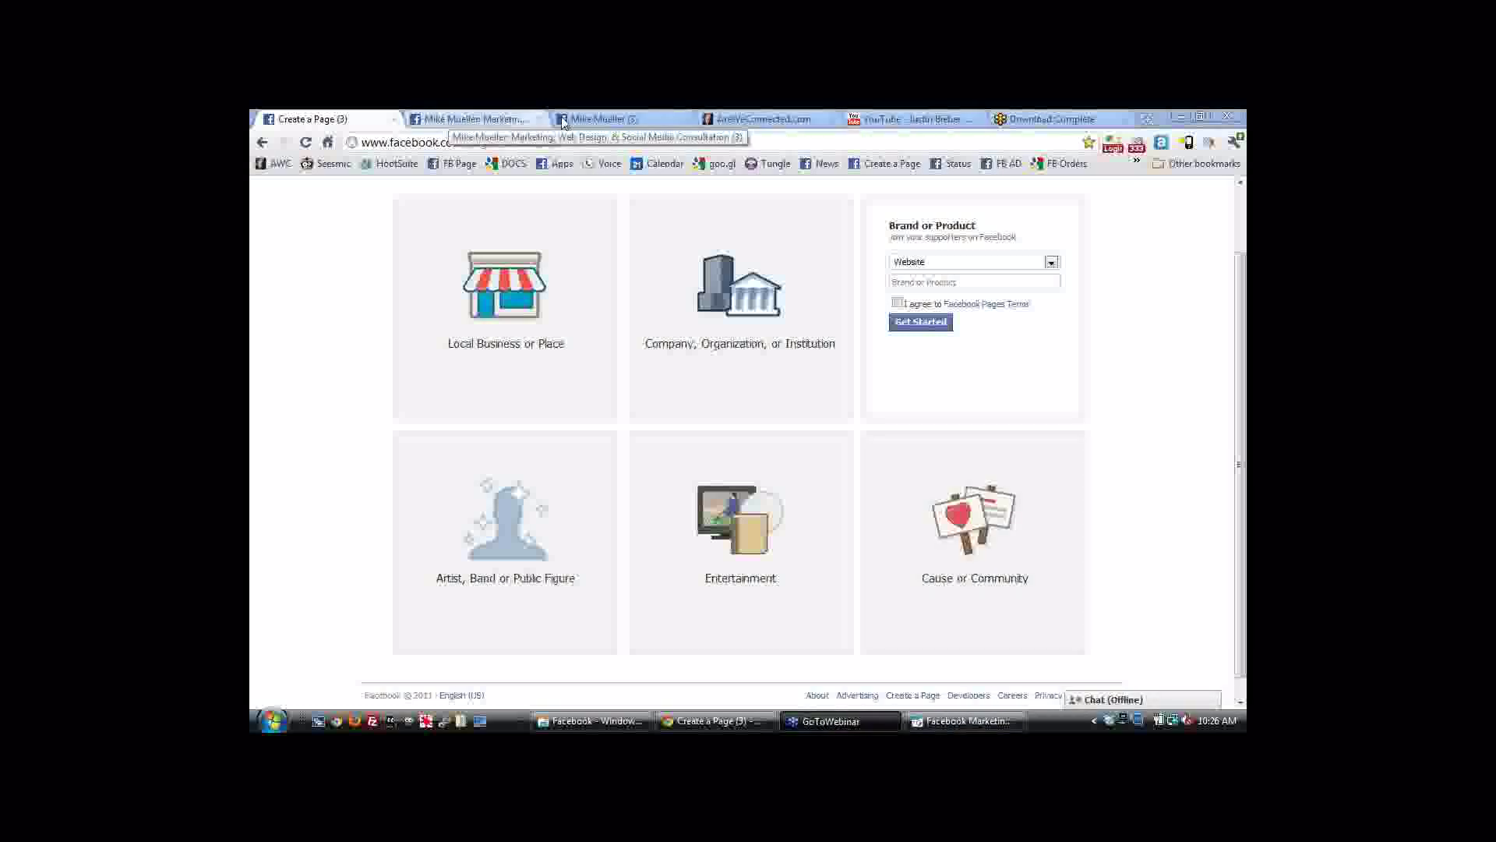
Check the workplace link on the personal profile and return to the name field of the Brand or Product form.
left_click(595, 122)
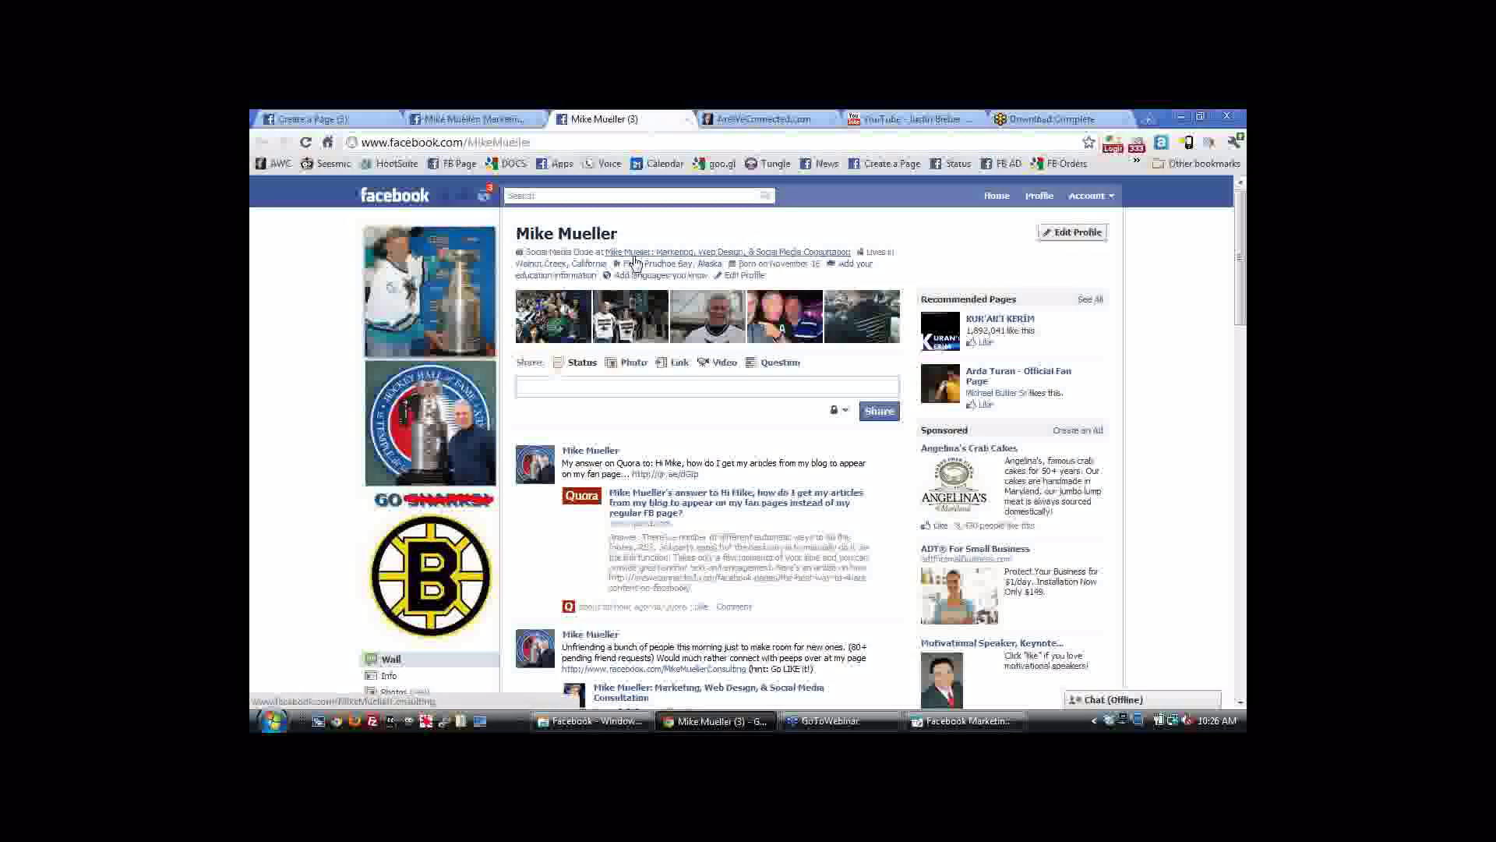
mouse_move(635, 262)
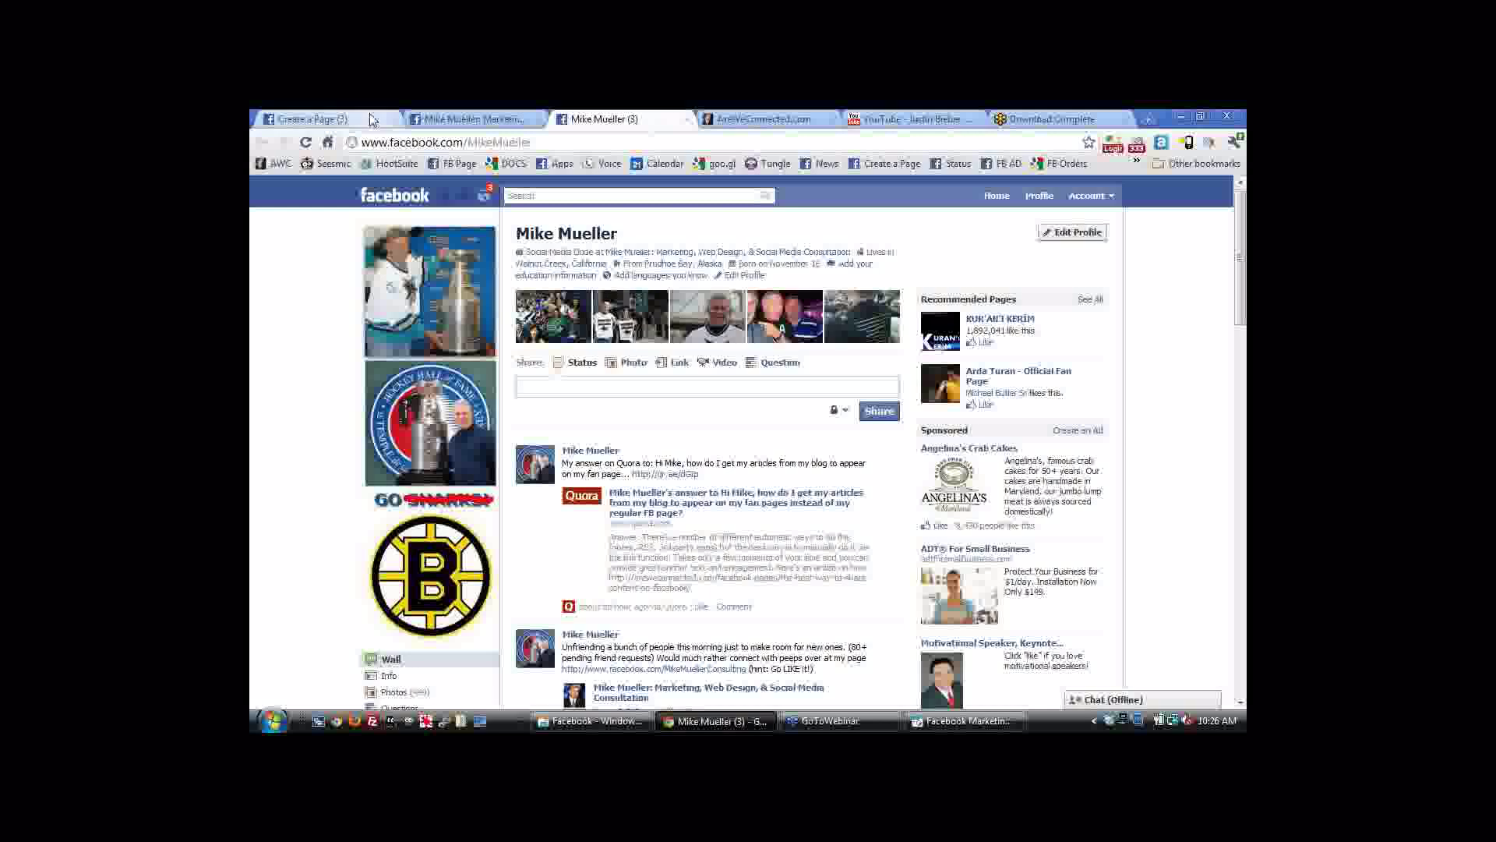
left_click(311, 119)
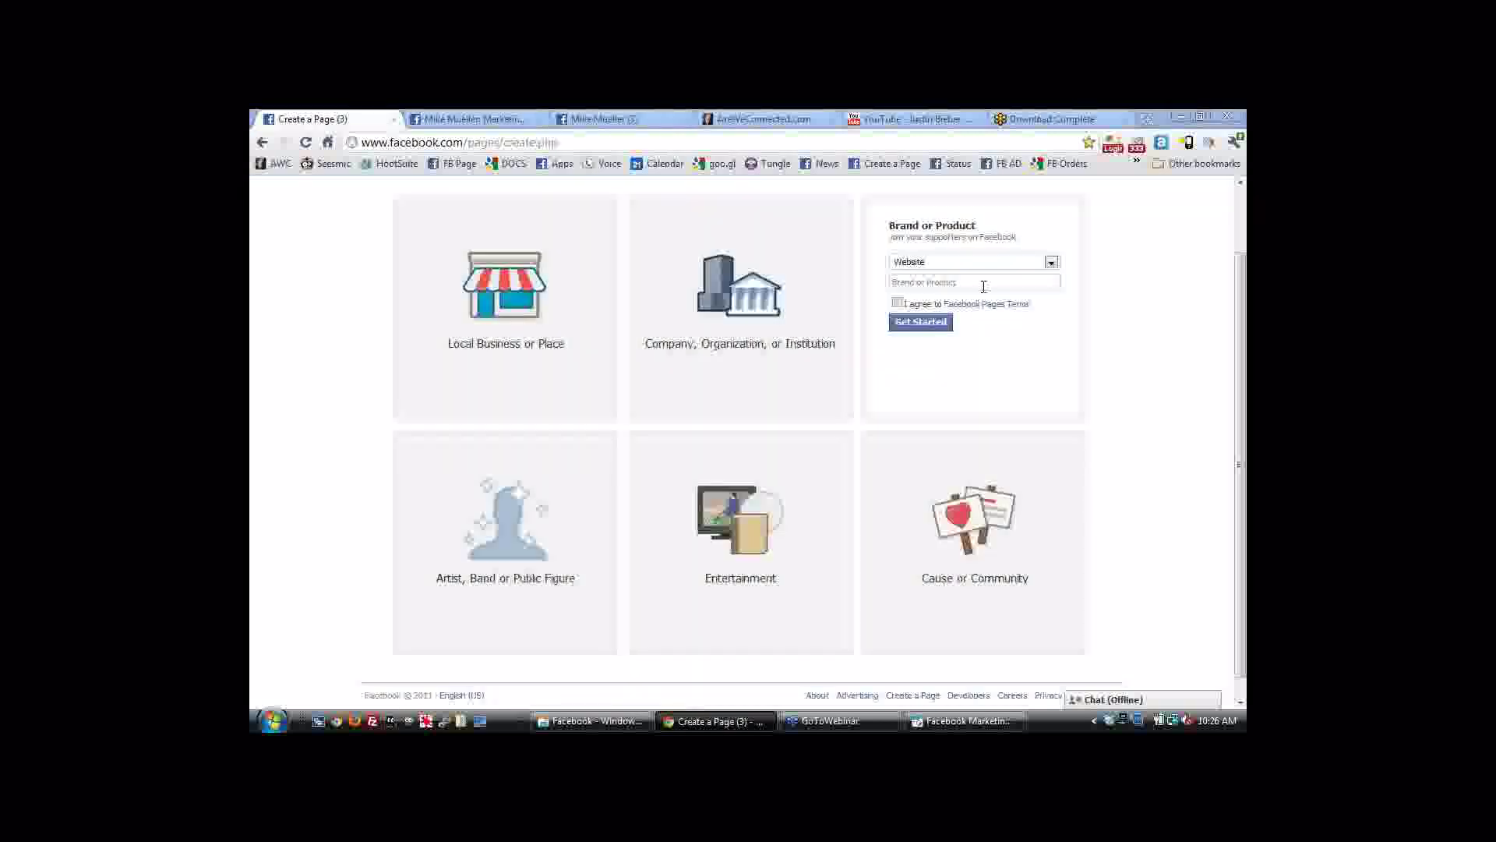
left_click(948, 283)
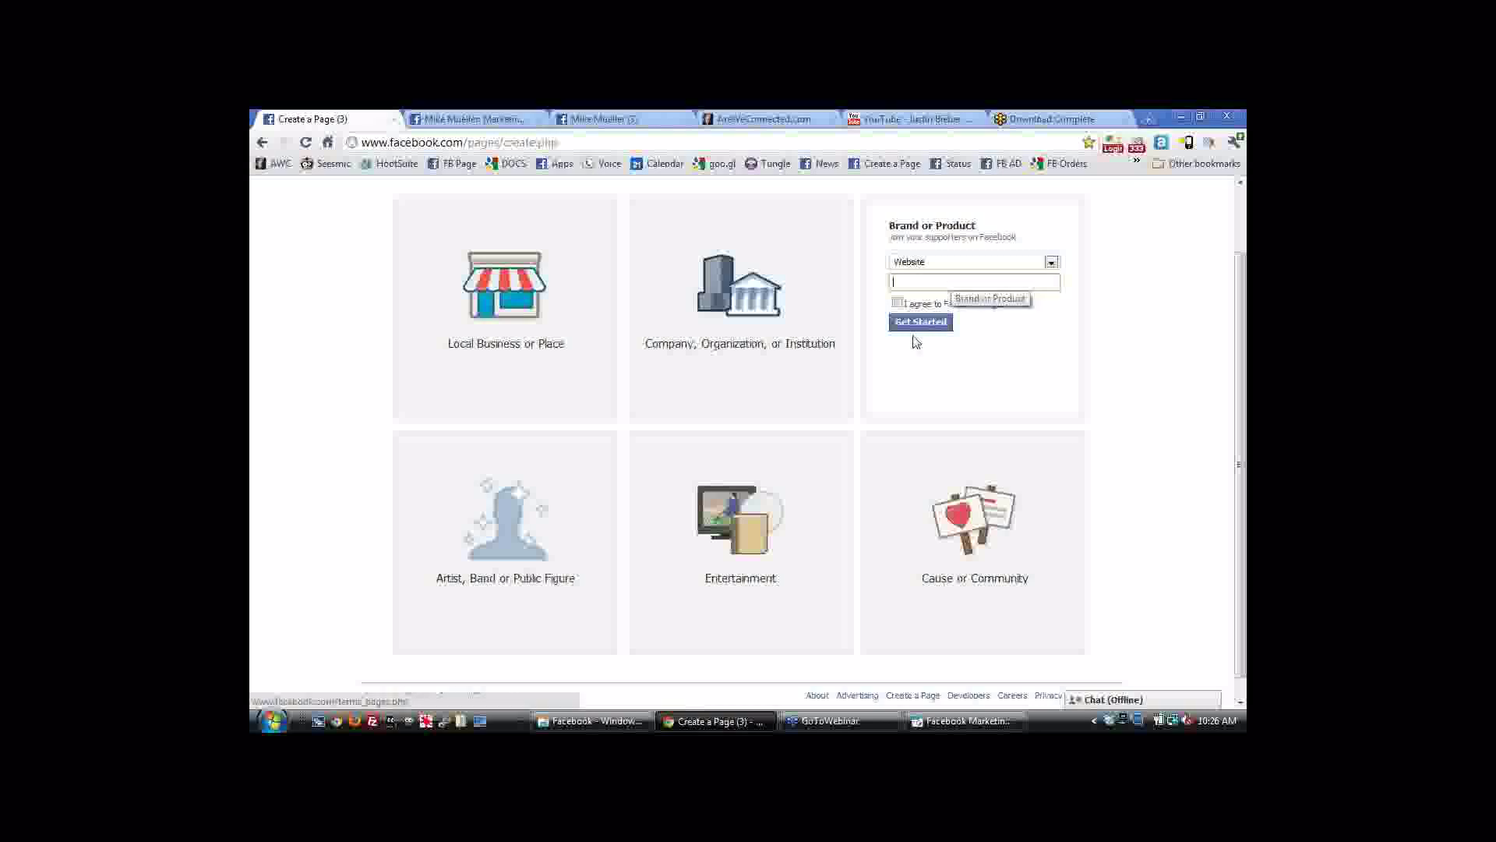
Open the Test Kitchen #4 Page from the consulting business Page and view its Wall and Unmarketing sections.
left_click(444, 121)
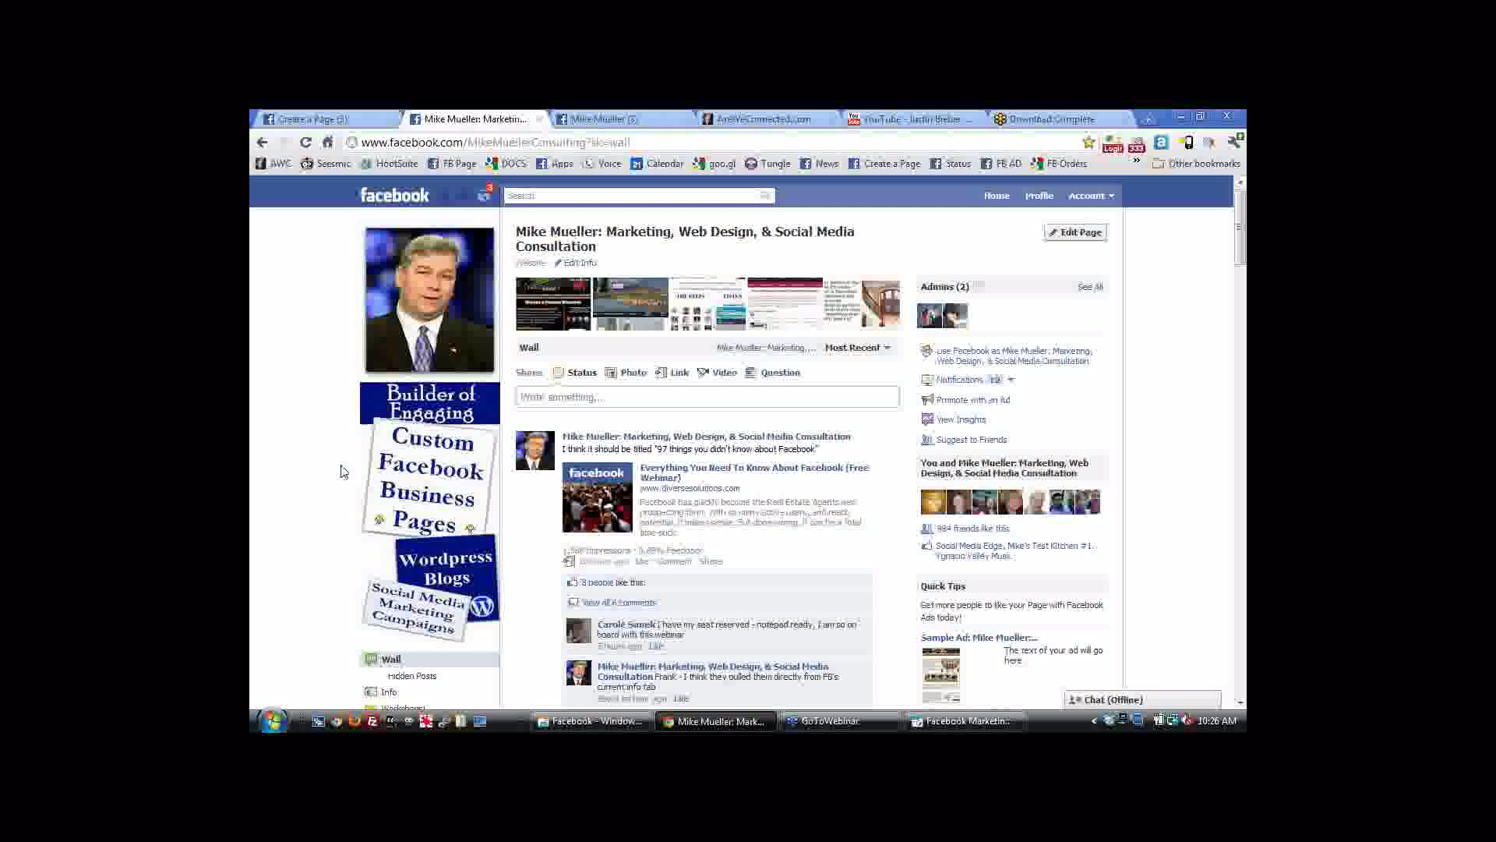
scroll(341, 472, "down", 3)
scroll(335, 460, "down", 3)
left_click(392, 560)
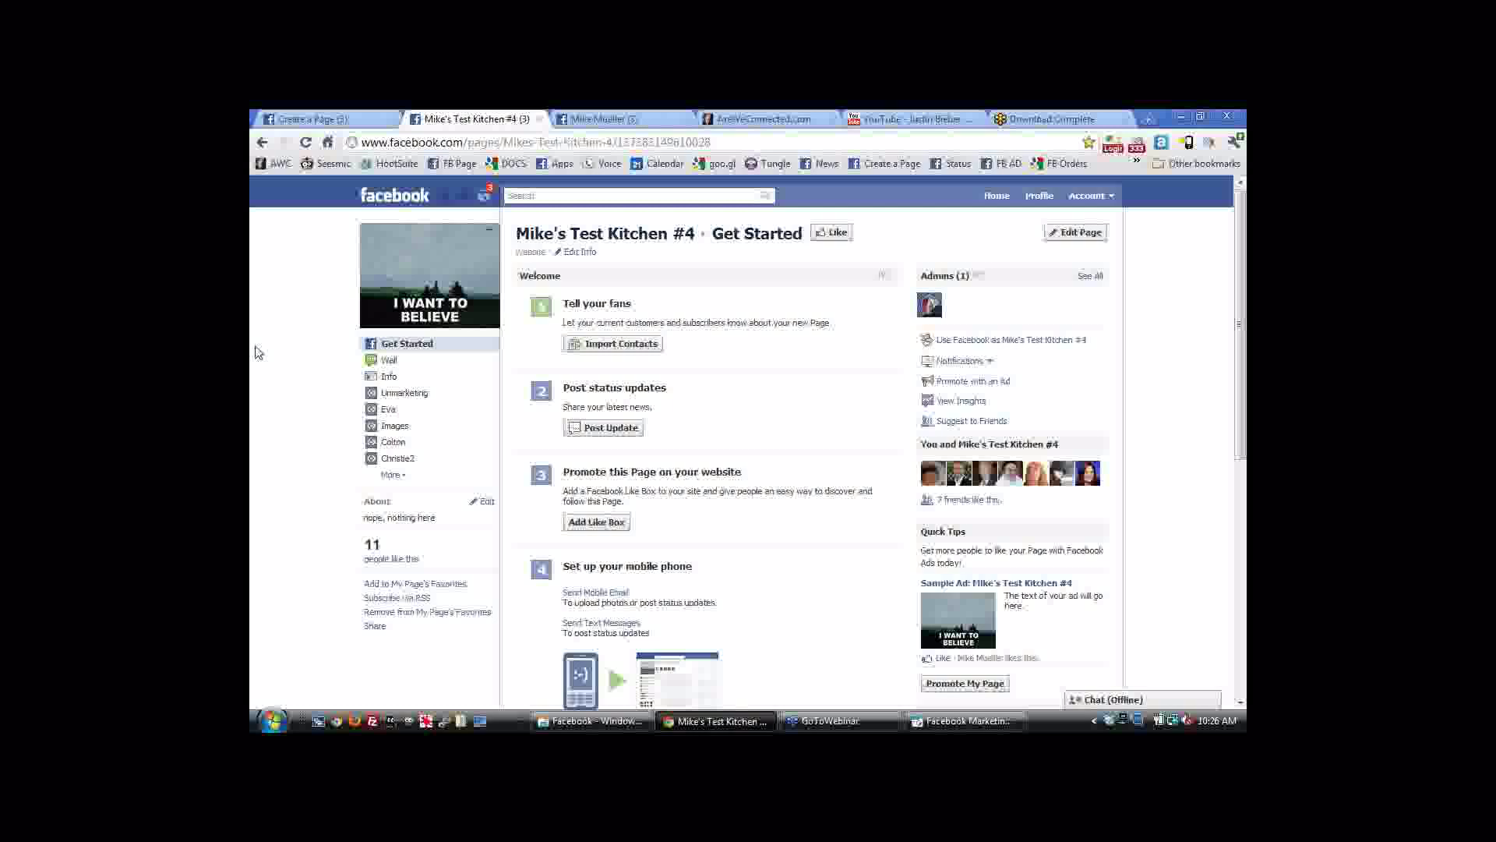
left_click(388, 360)
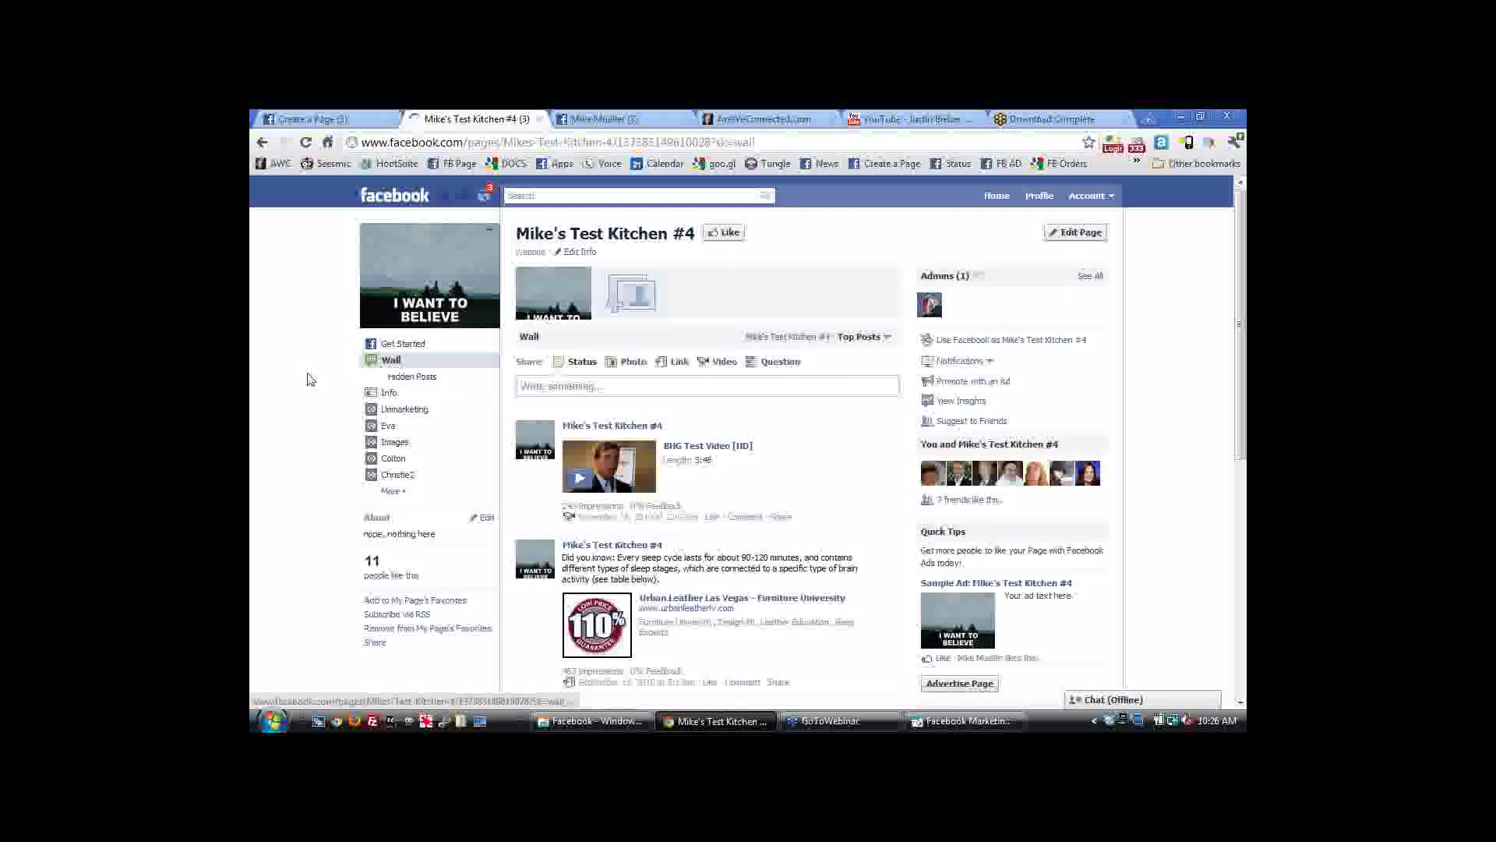
left_click(389, 411)
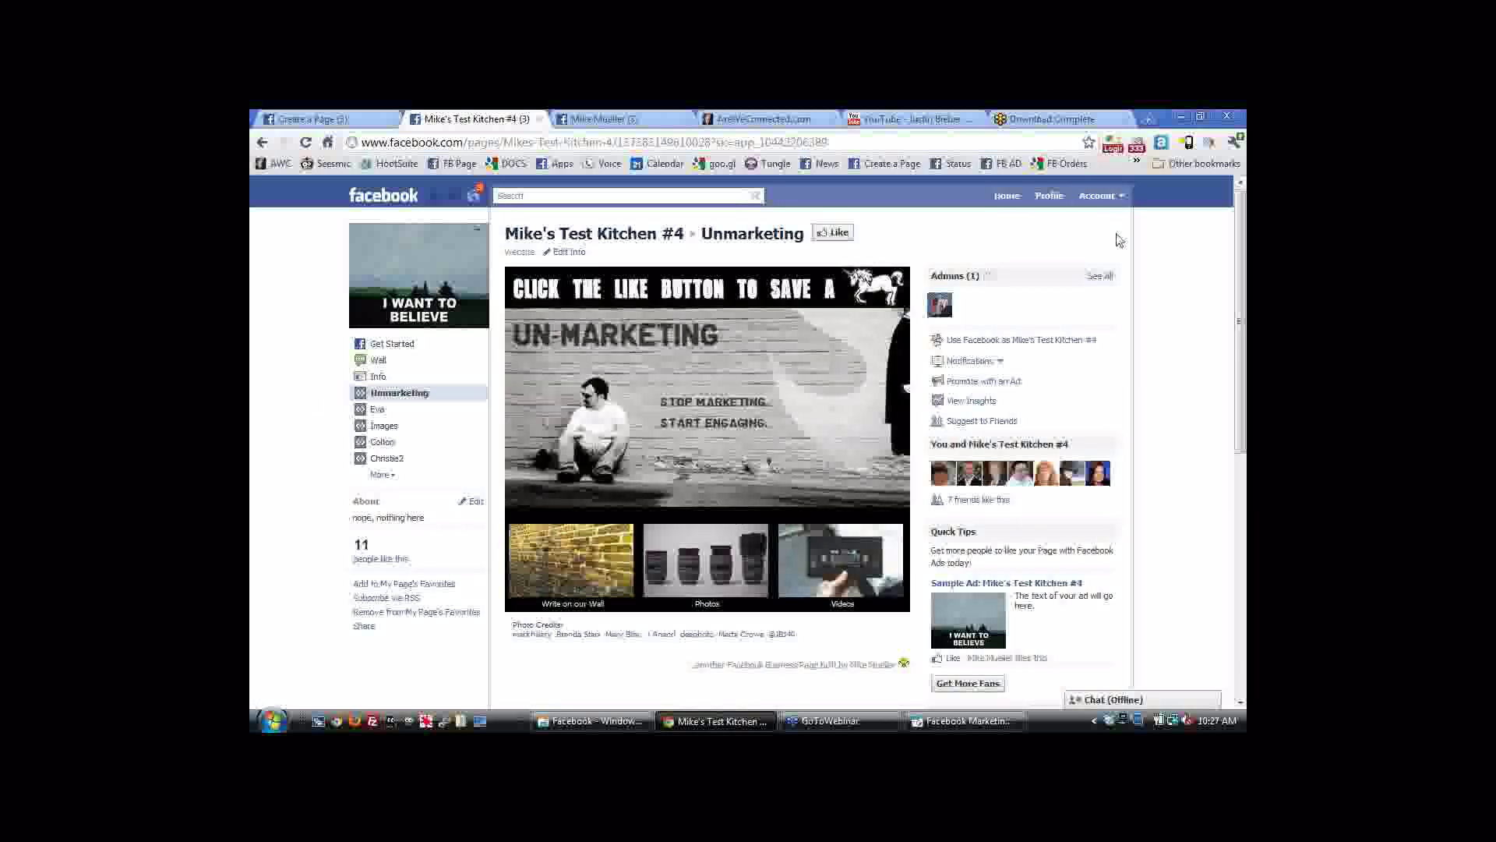
left_click(378, 361)
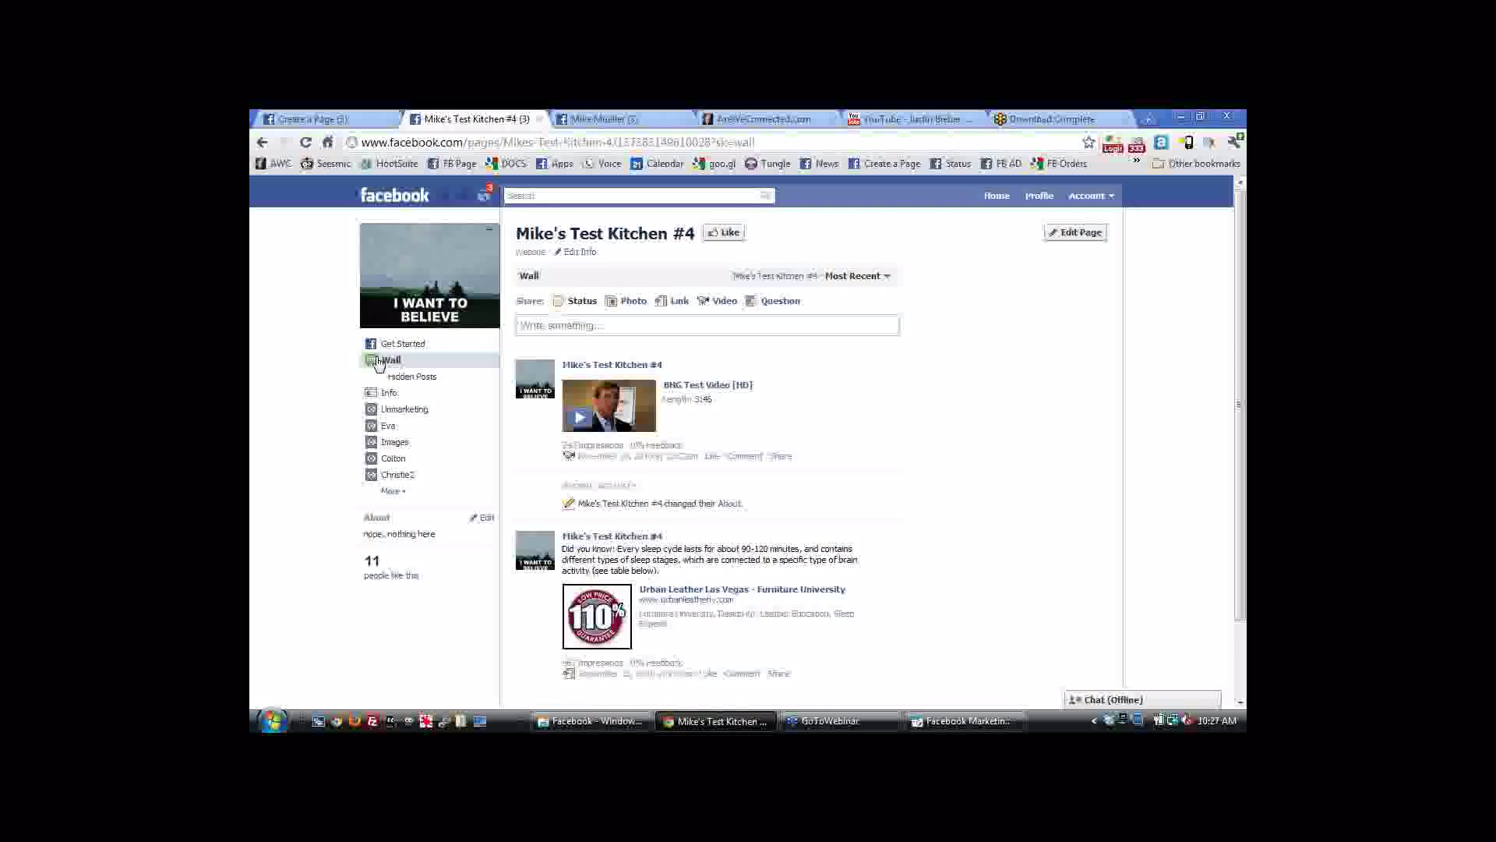
Open the Test Kitchen #4 Page for editing and examine the age restriction and default landing tab choices.
left_click(1085, 233)
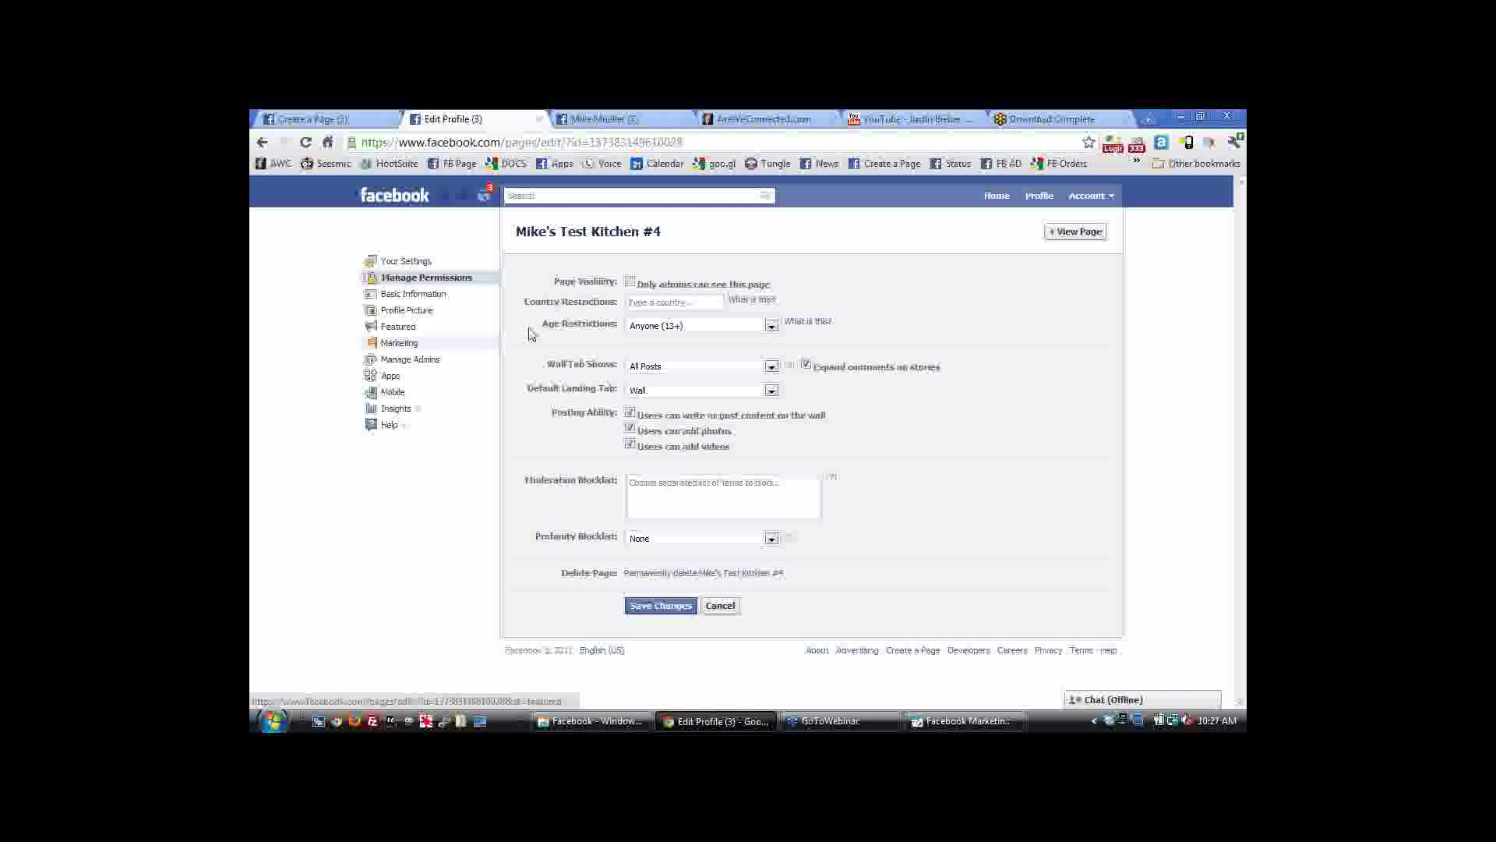
left_click(688, 327)
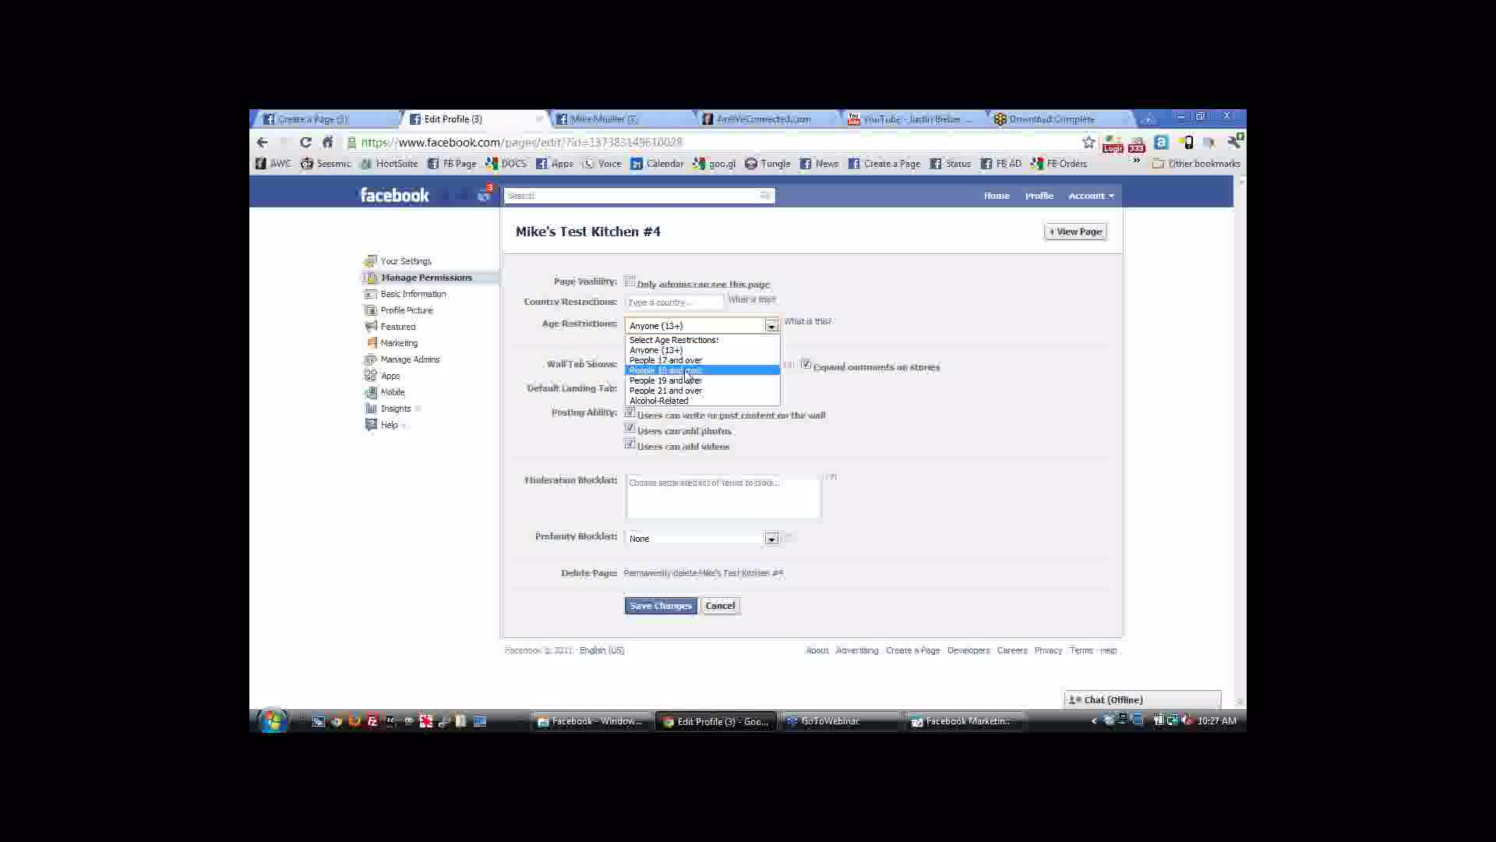
left_click(685, 352)
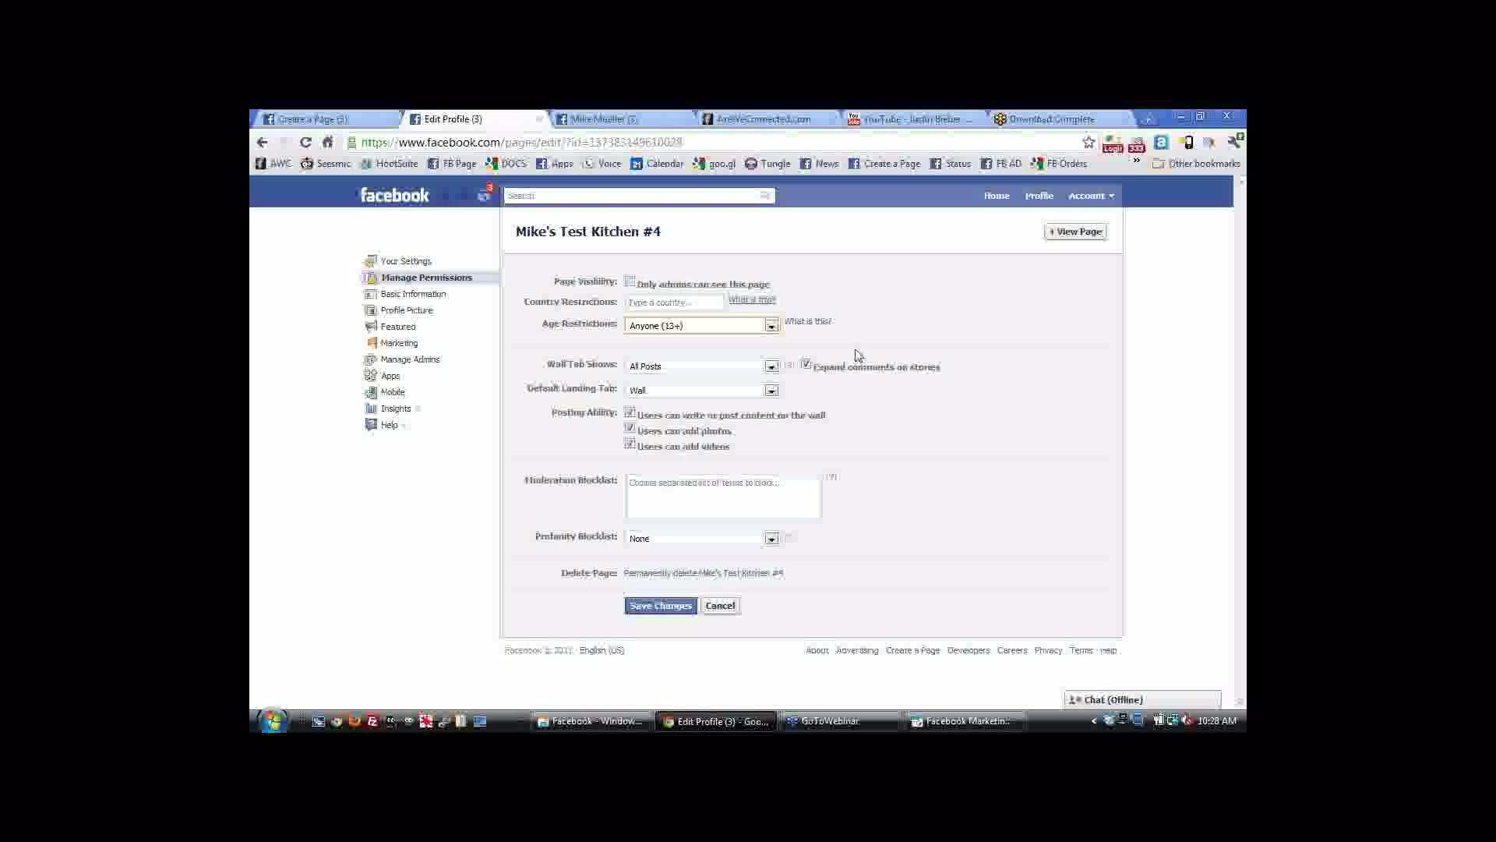
left_click(648, 396)
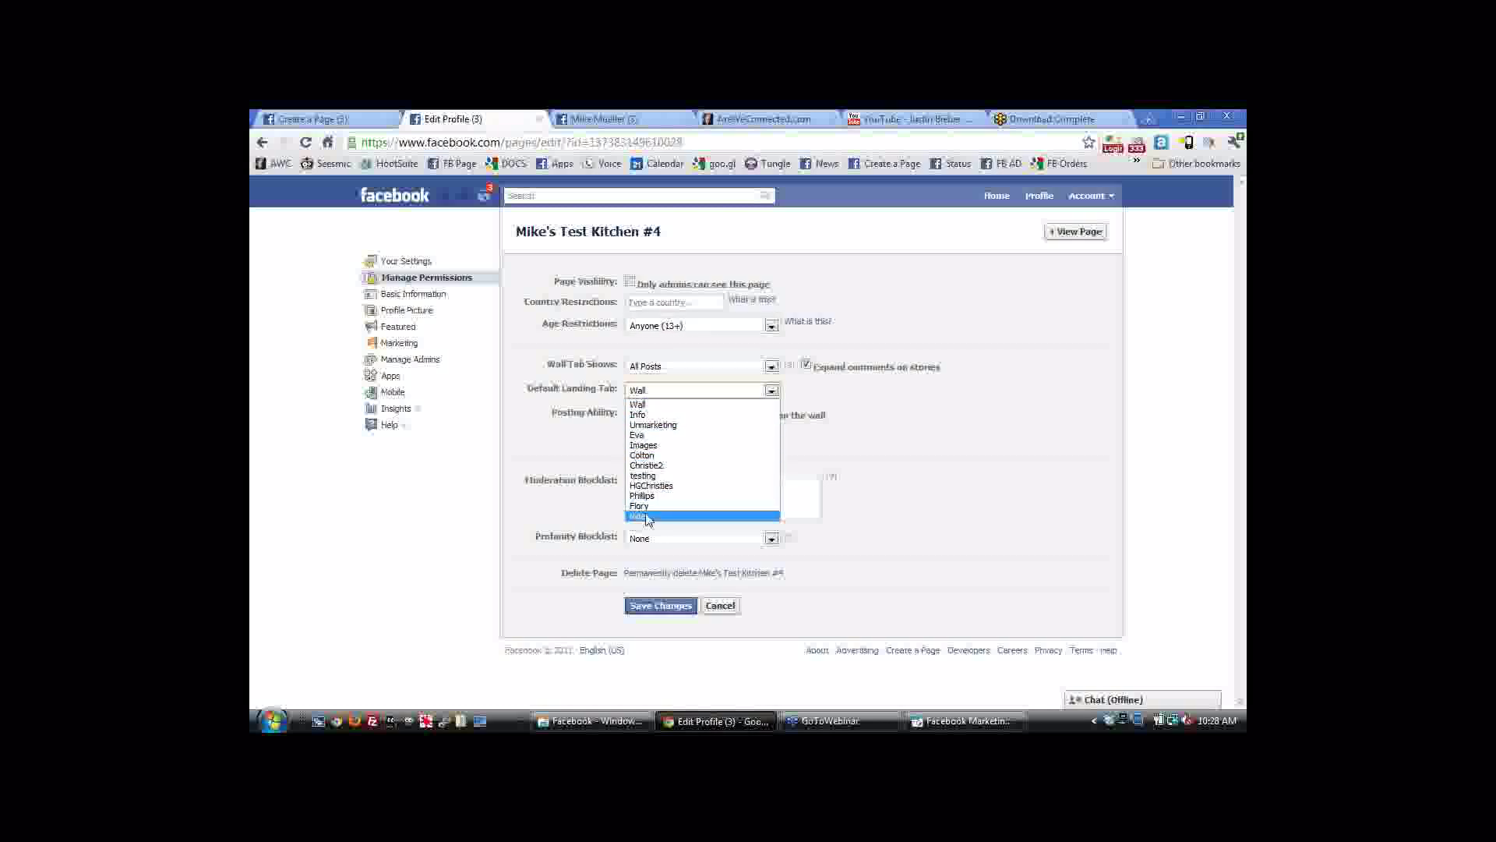
left_click(683, 391)
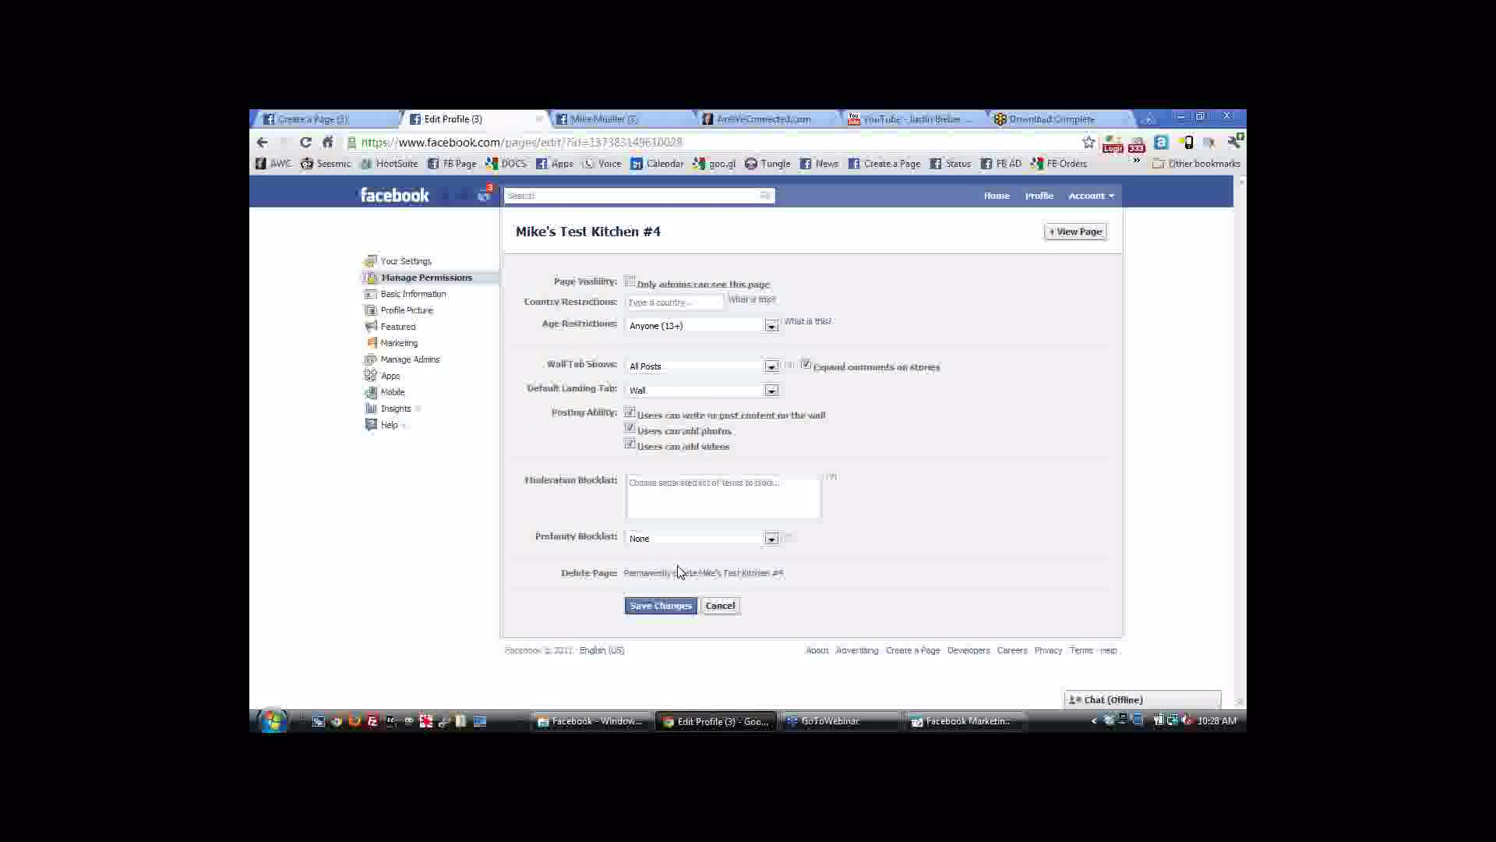
In the Page's own settings, enable e-mail notifications for posts and comments, keeping the option to always post as the Page selected.
left_click(402, 265)
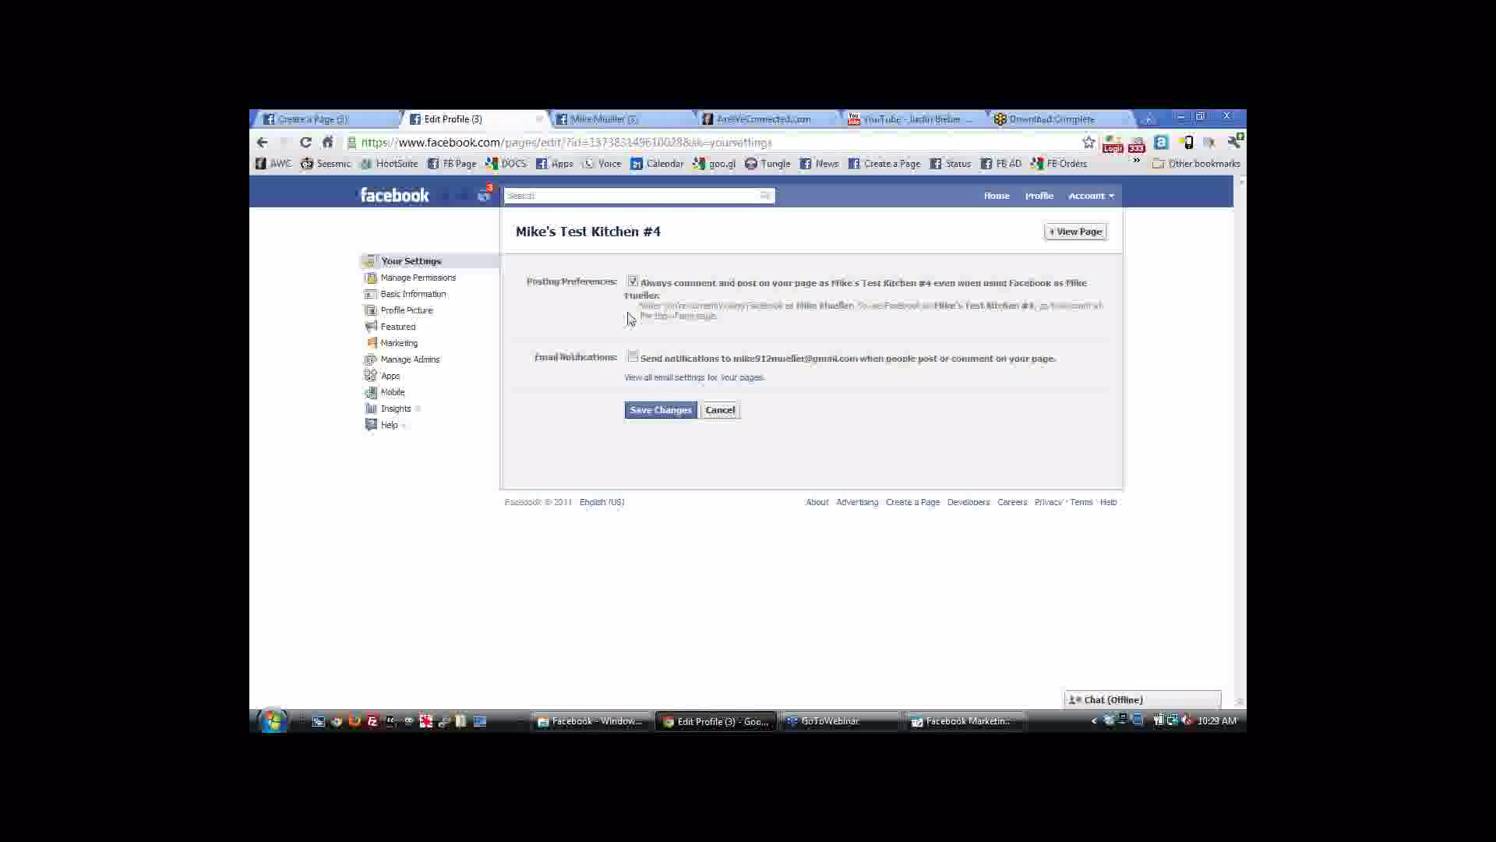
left_click(632, 357)
left_click(632, 281)
left_click(632, 283)
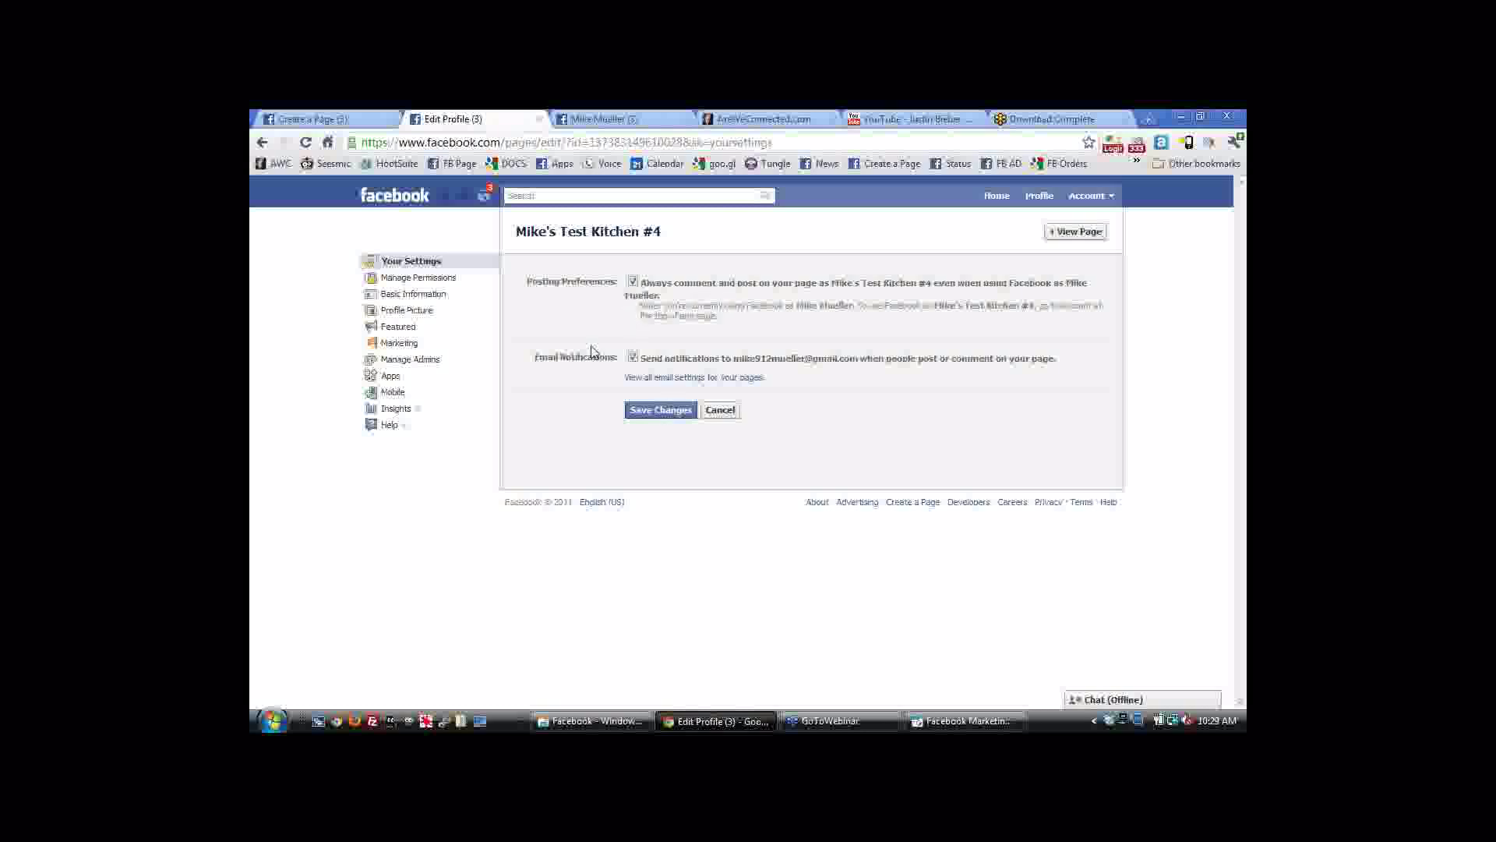
In the Page's basic information, change the category to Local Businesses & Places with the subcategory Real Estate.
left_click(407, 300)
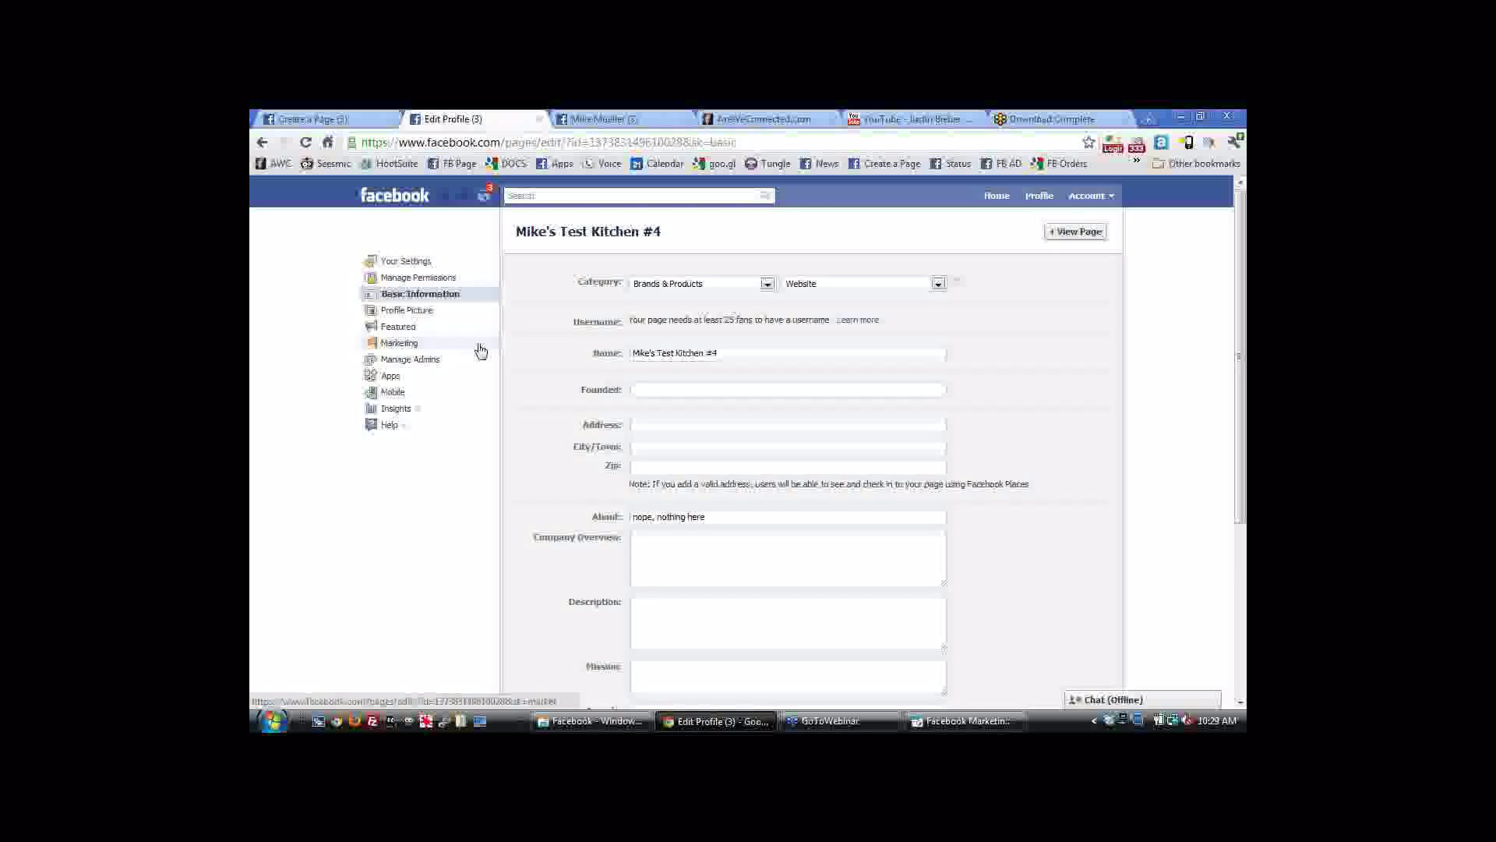
left_click(682, 287)
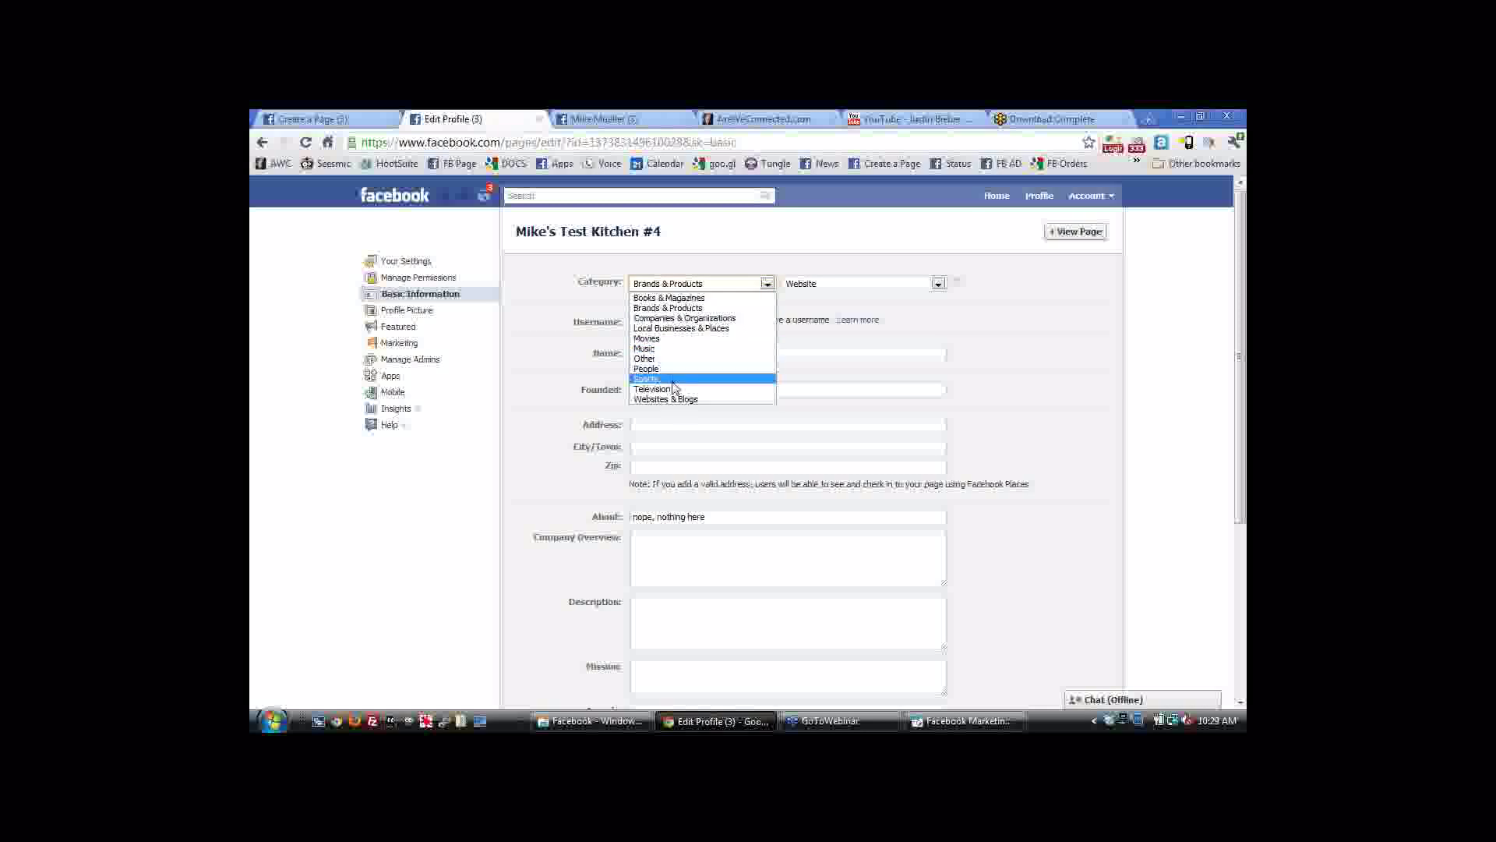
left_click(681, 328)
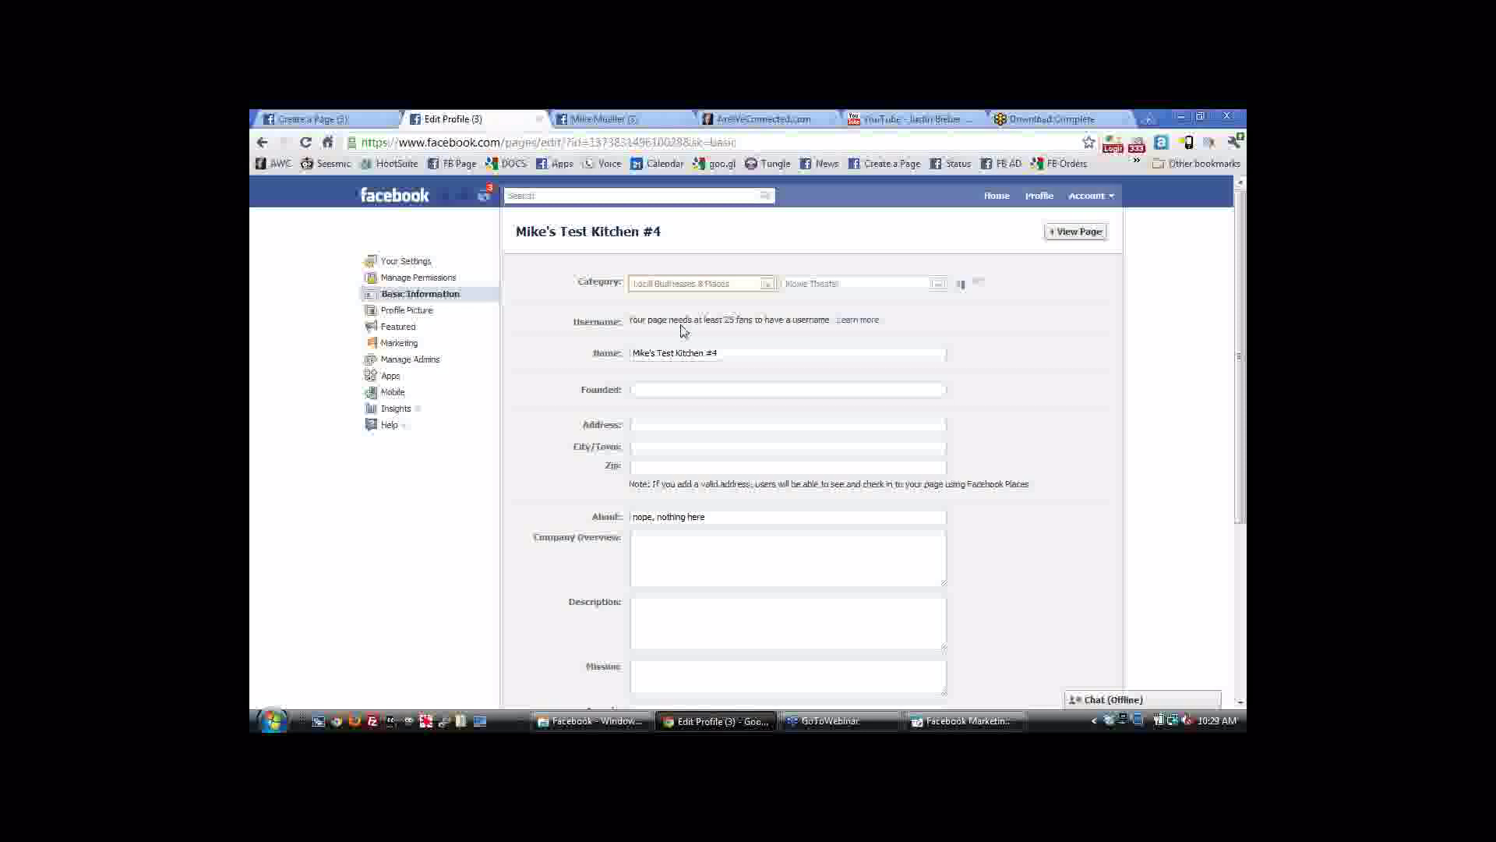
left_click(832, 290)
scroll(829, 437, "down", 6)
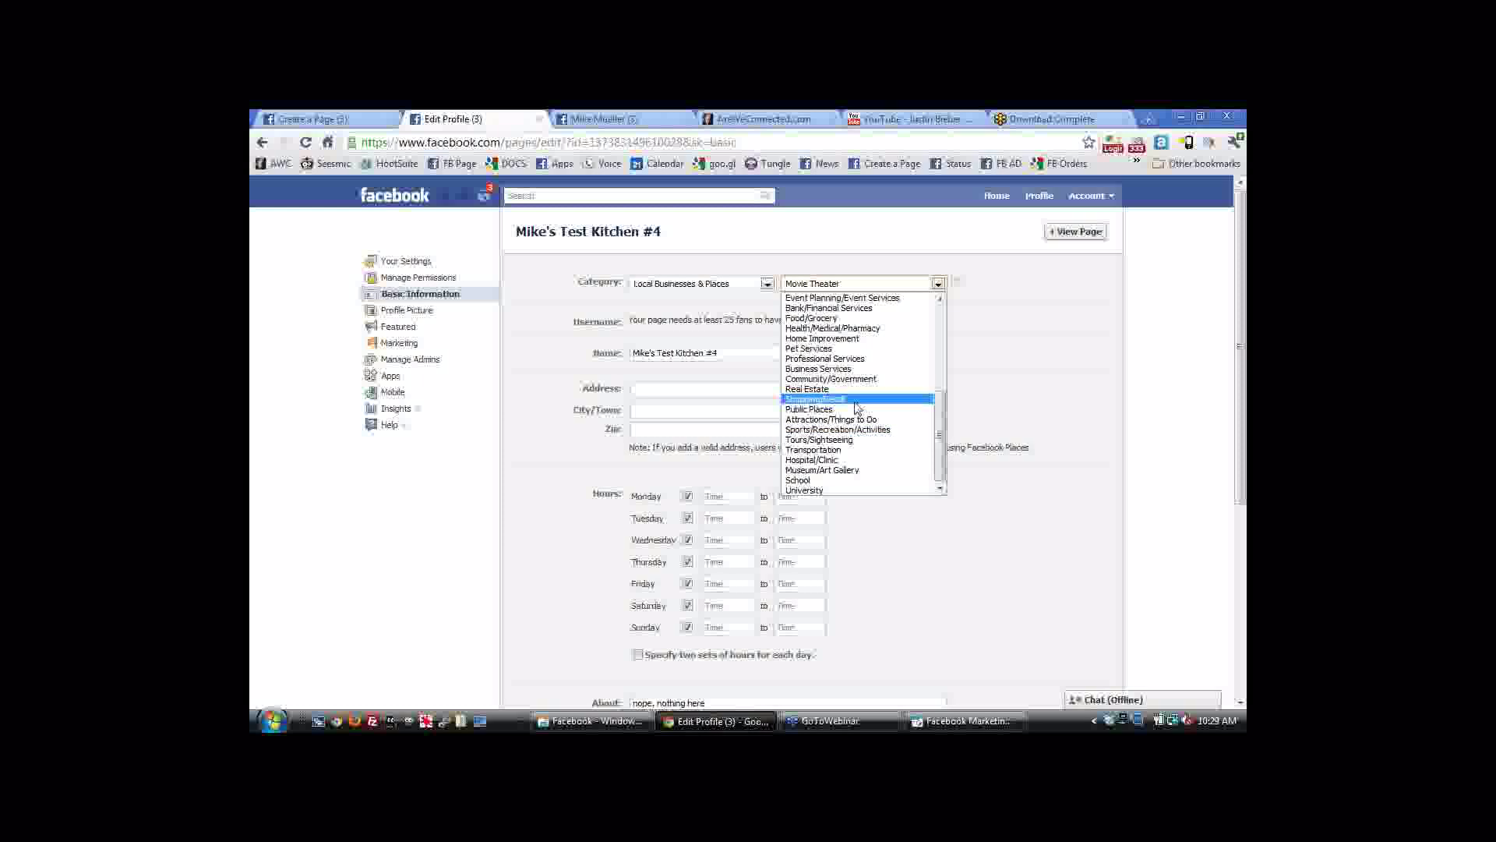
scroll(830, 382, "up", 6)
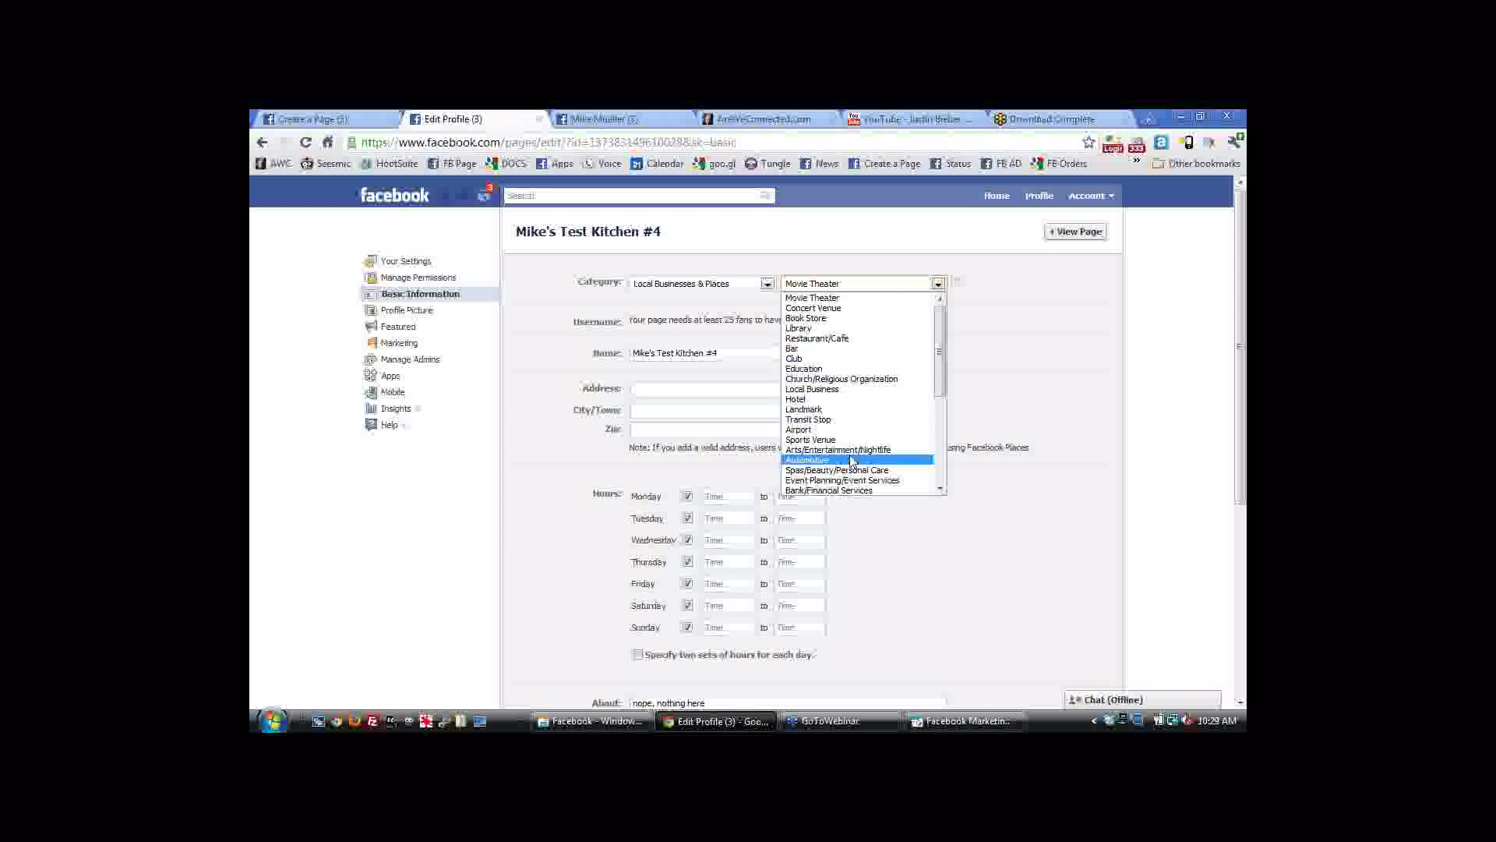
scroll(853, 433, "down", 3)
scroll(861, 421, "down", 2)
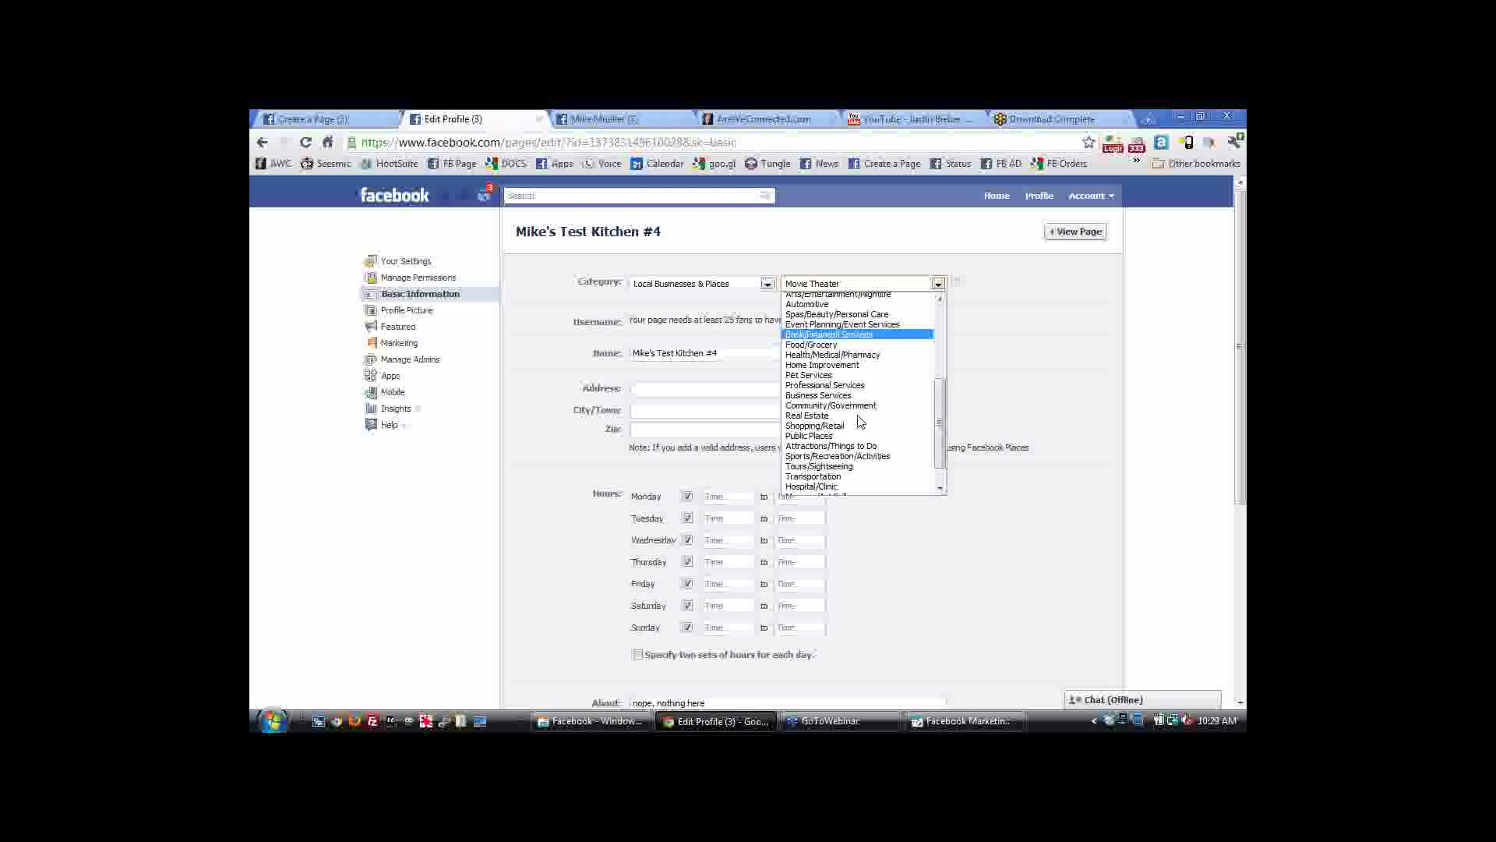
scroll(825, 483, "down", 1)
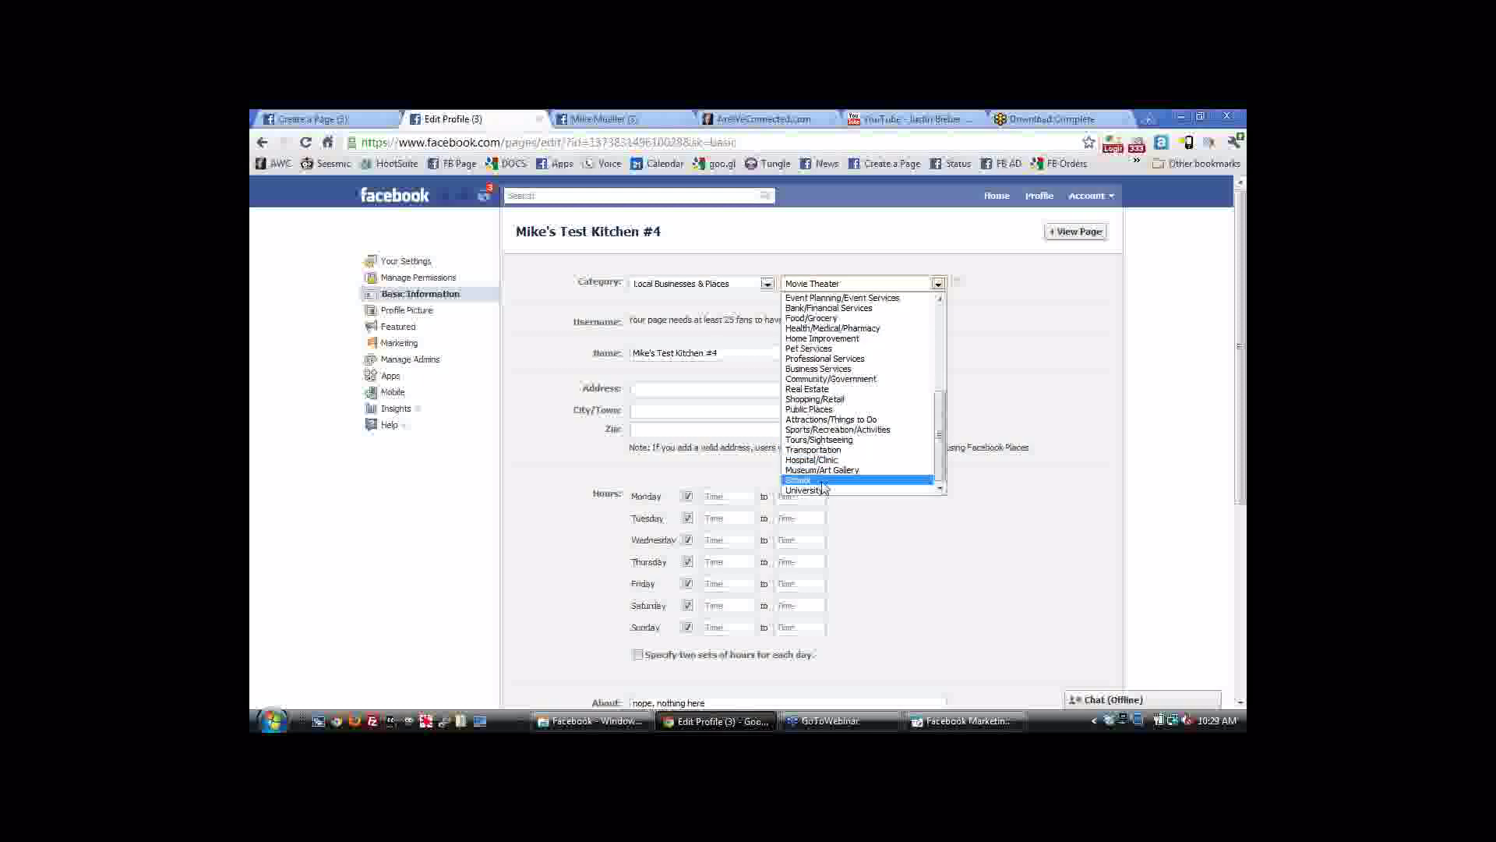
left_click(825, 389)
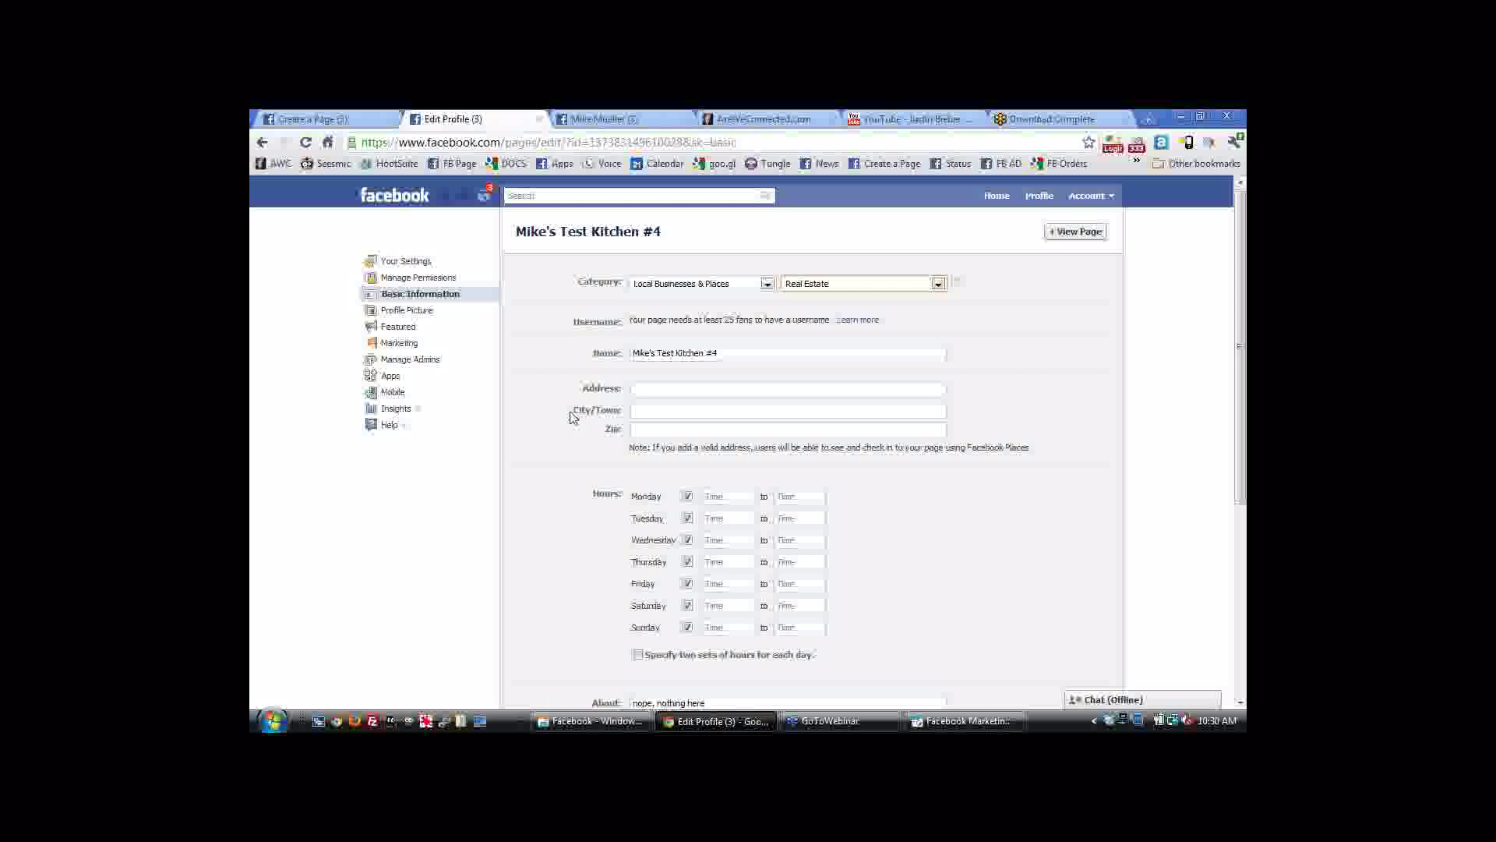
Review the Page's local business fields and change its category to Brands & Products with the subcategory Website.
scroll(570, 418, "down", 2)
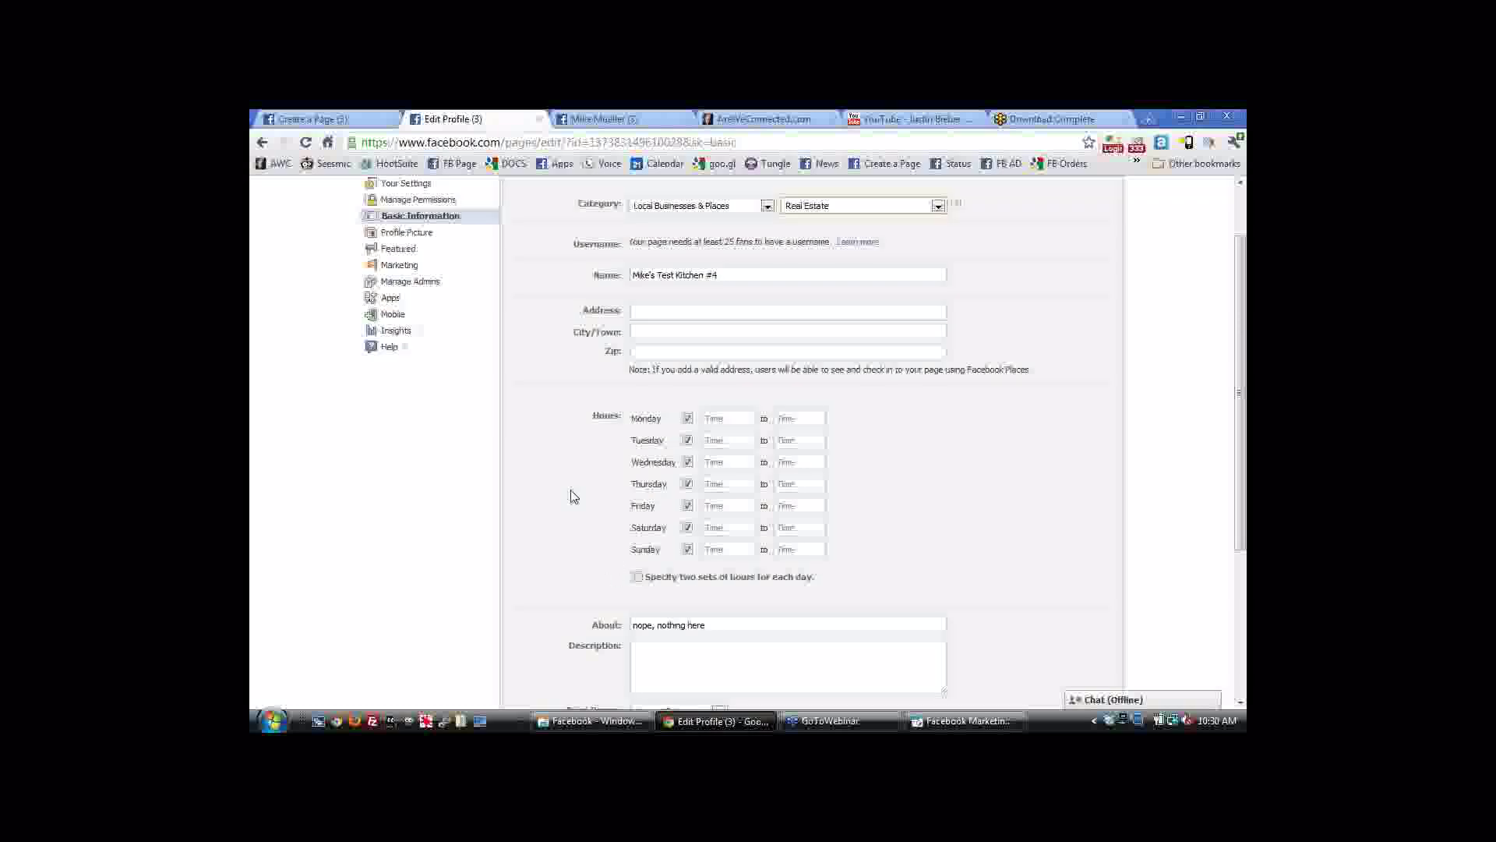
scroll(570, 491, "down", 2)
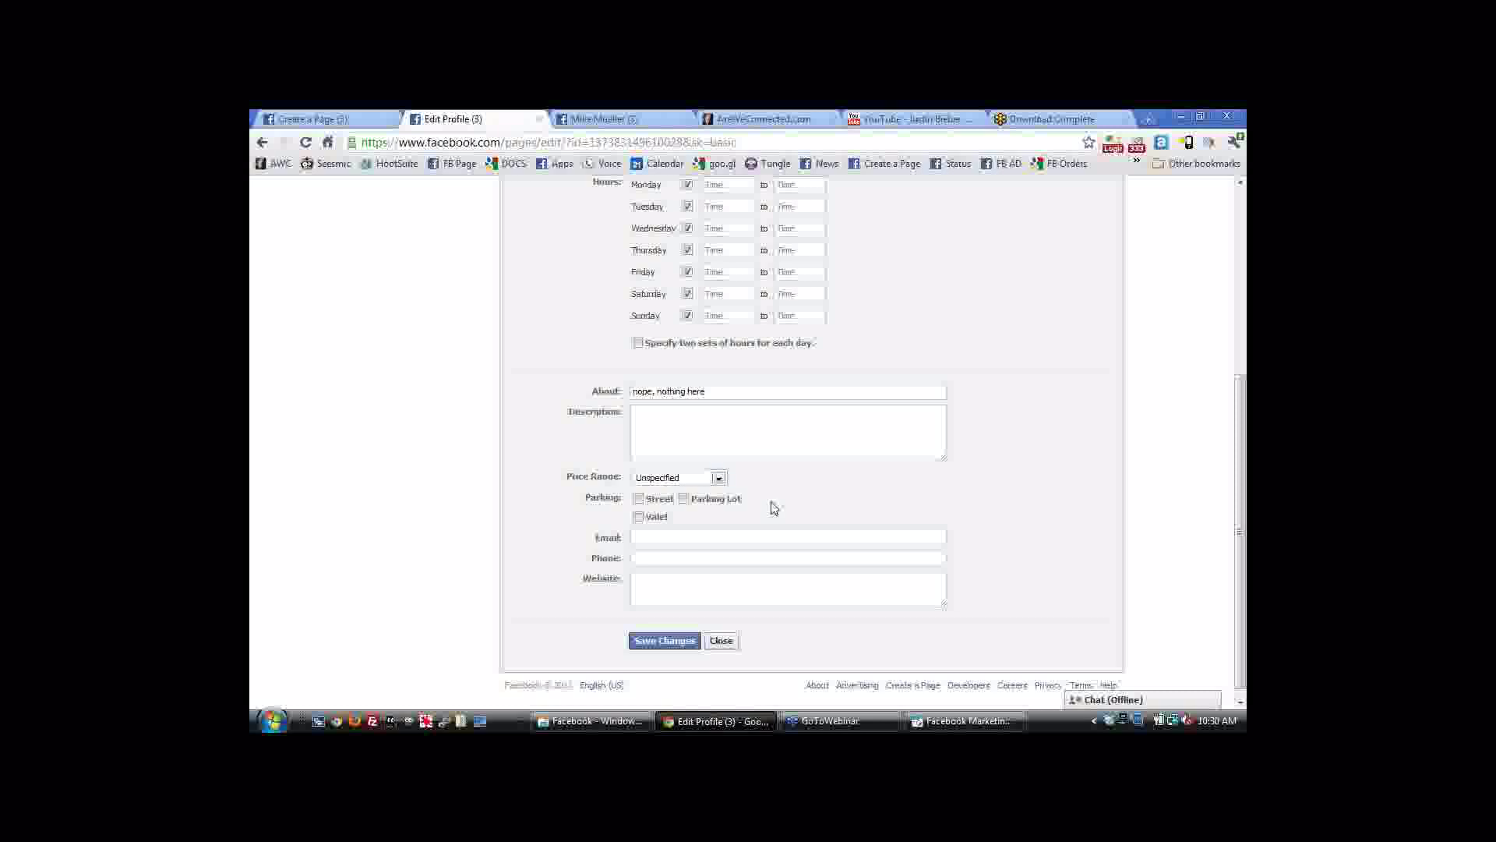
scroll(773, 508, "up", 4)
left_click(699, 285)
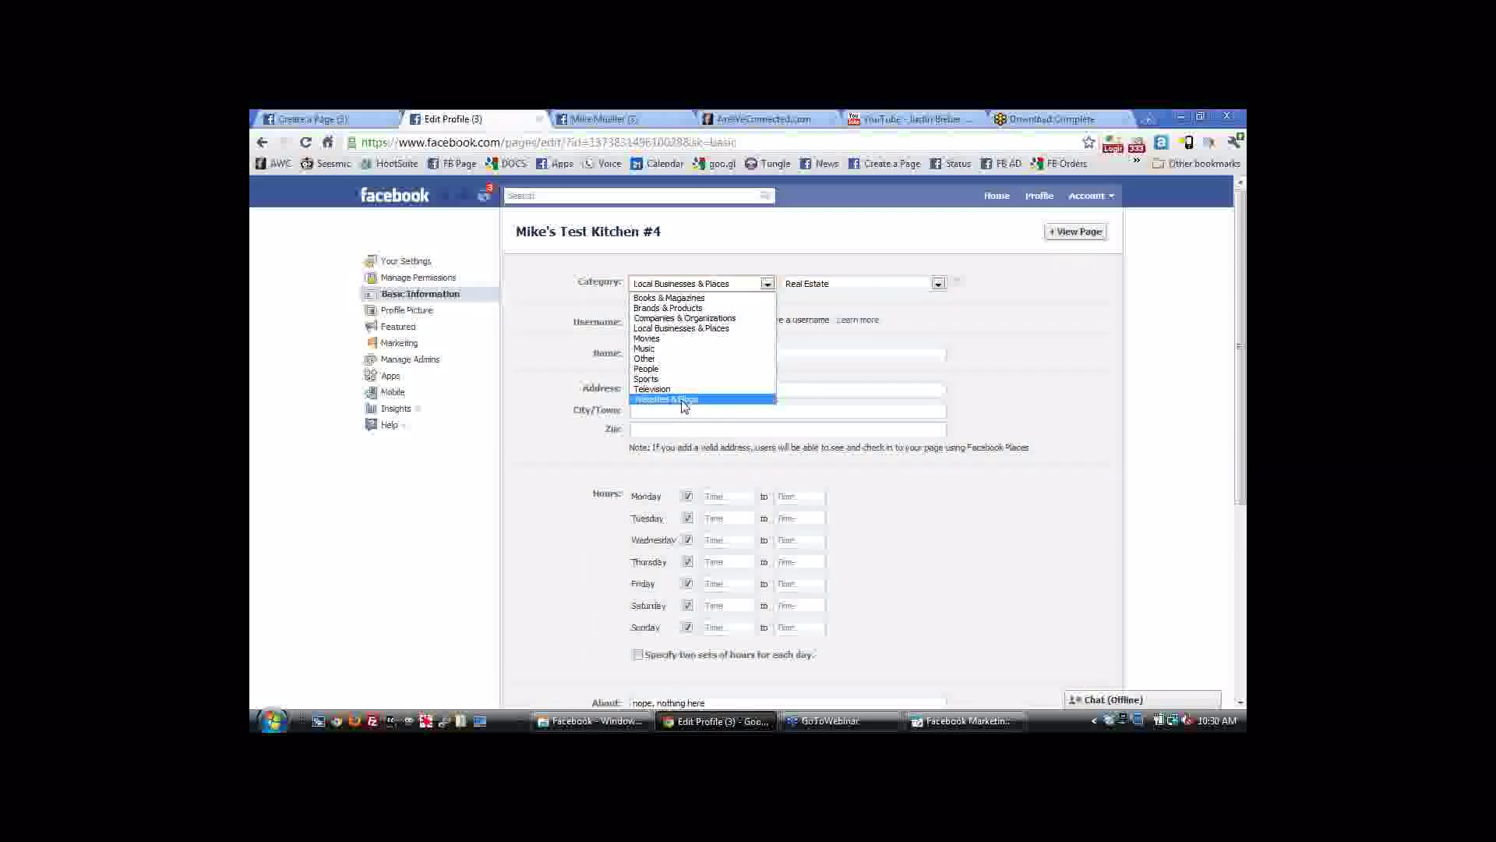
left_click(668, 309)
left_click(857, 284)
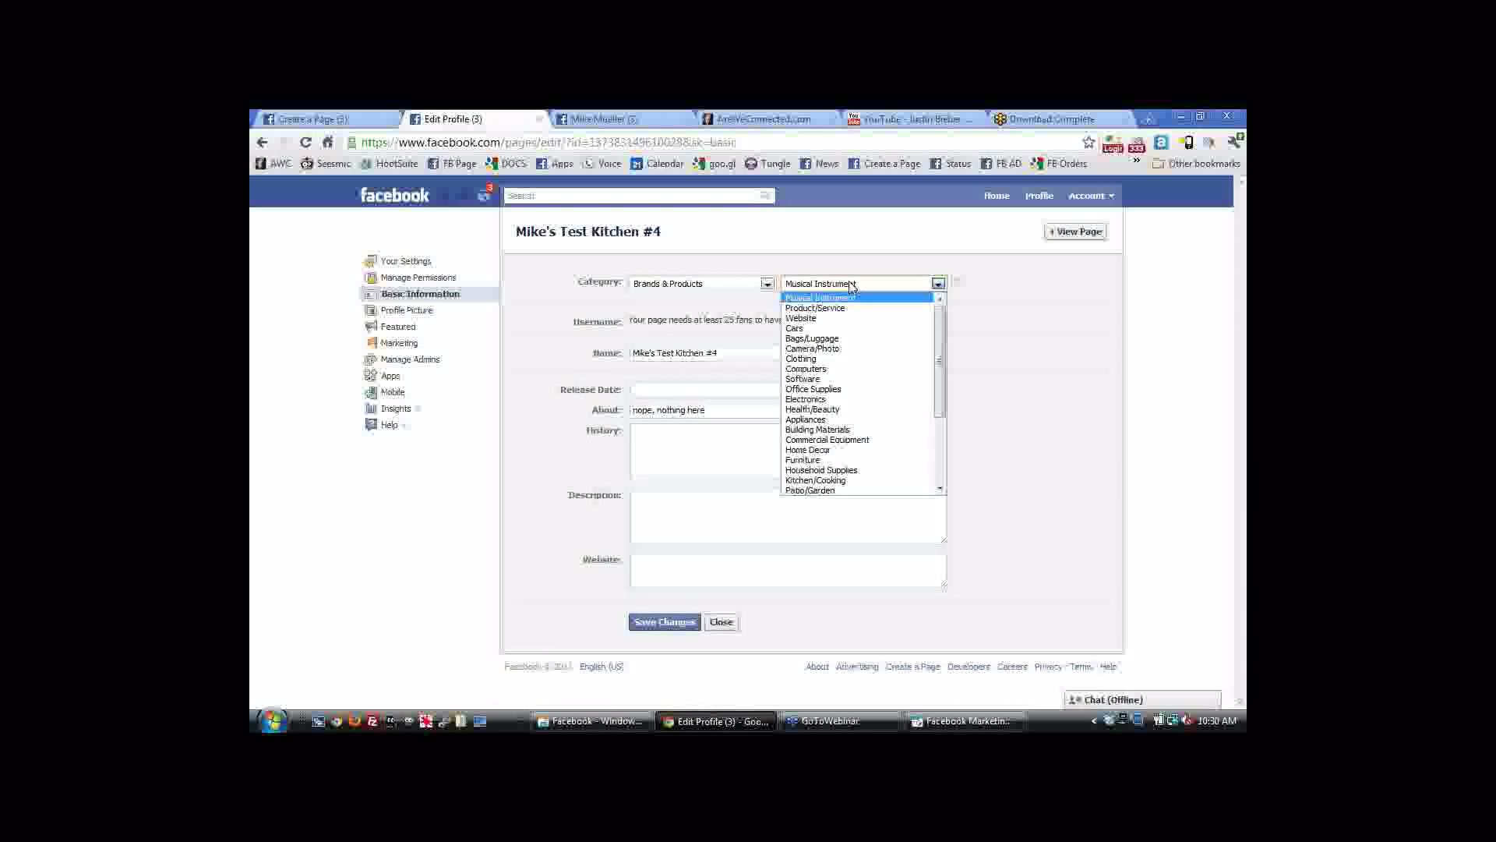
scroll(852, 398, "down", 3)
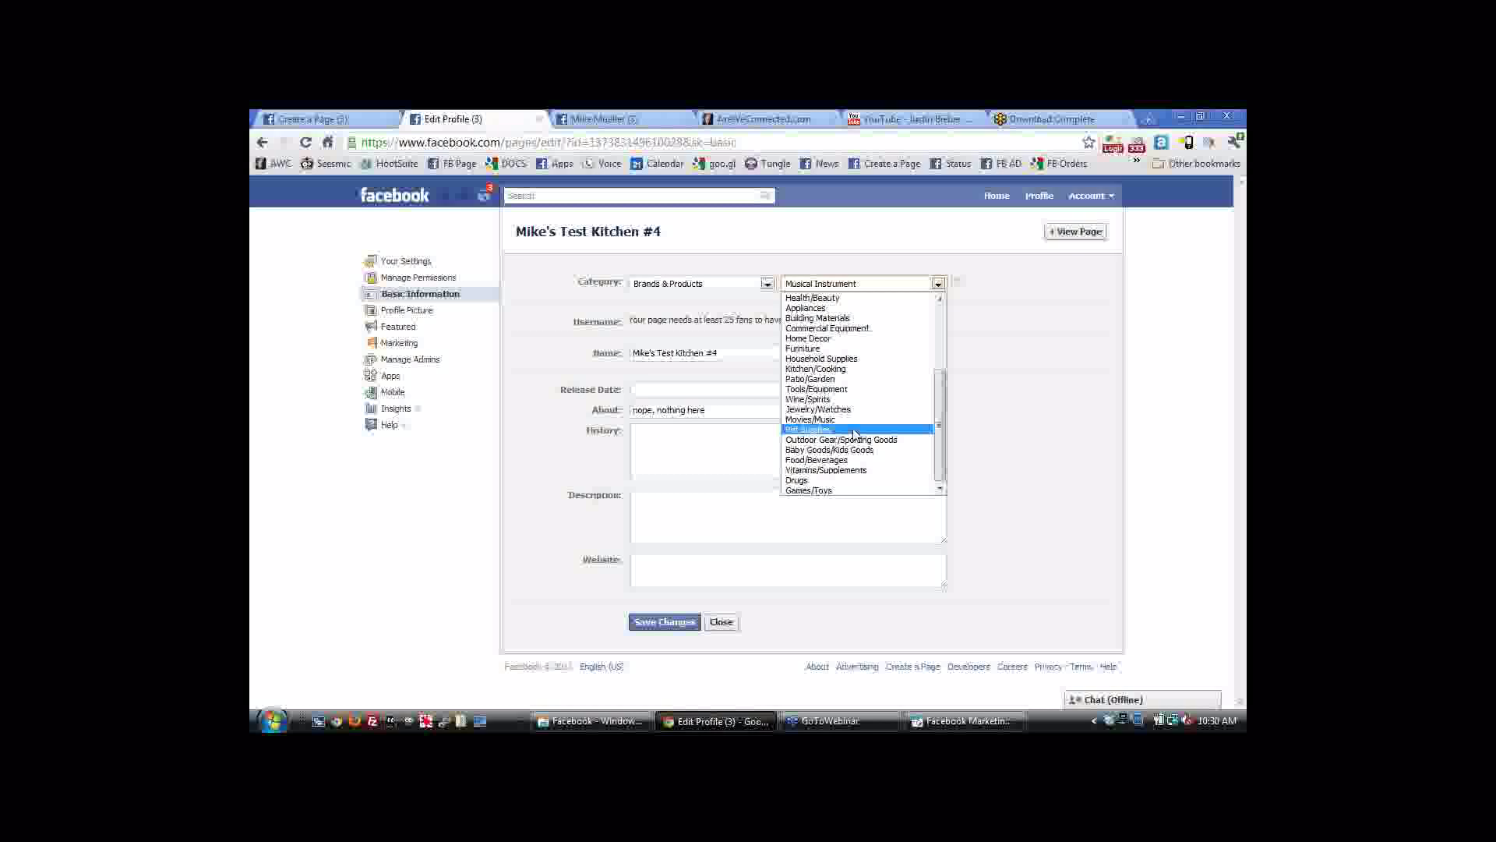
scroll(854, 434, "up", 4)
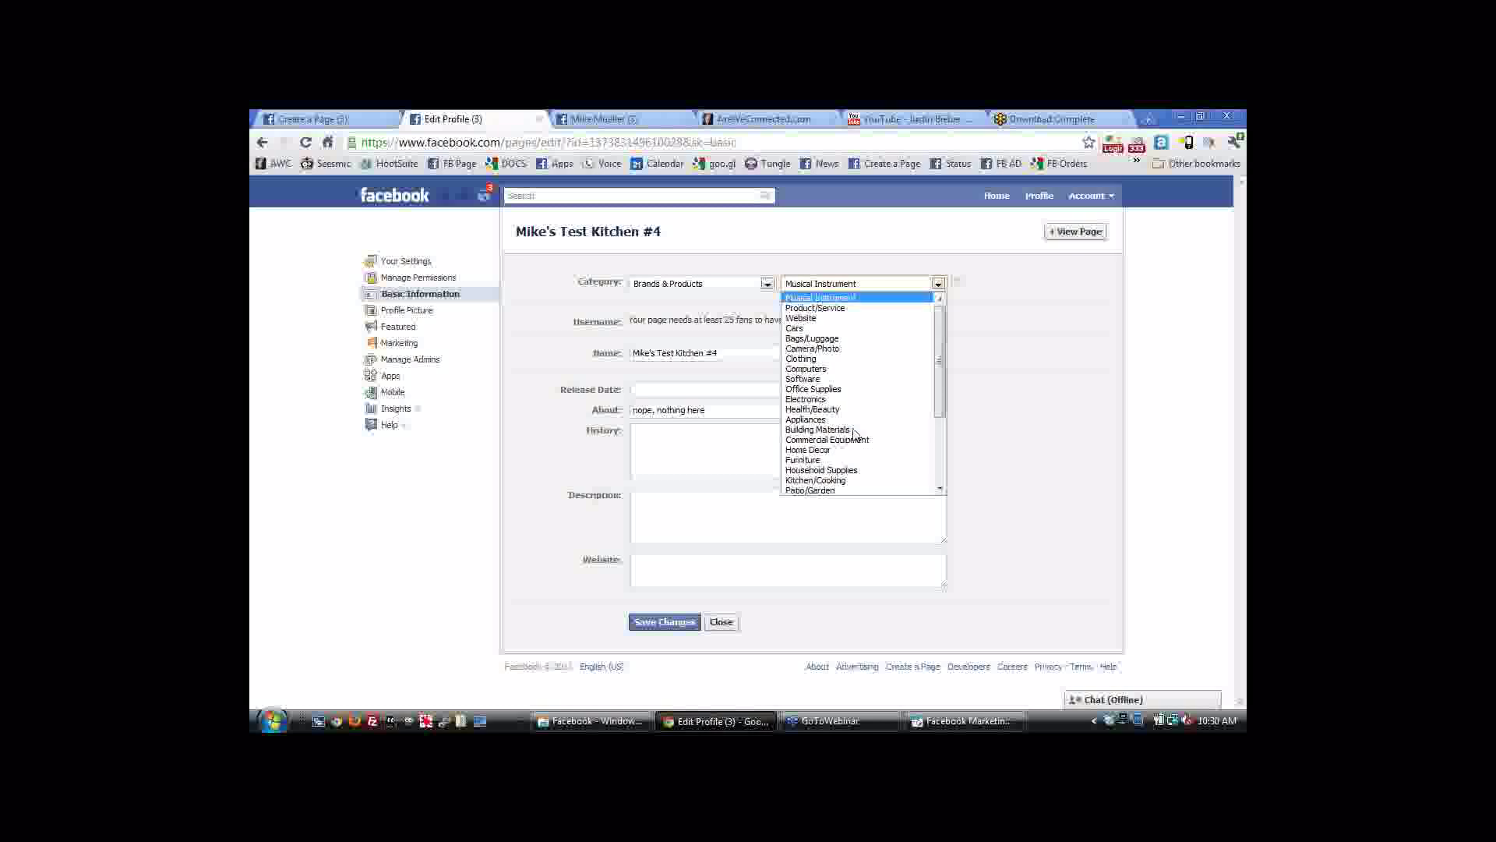
scroll(854, 434, "down", 6)
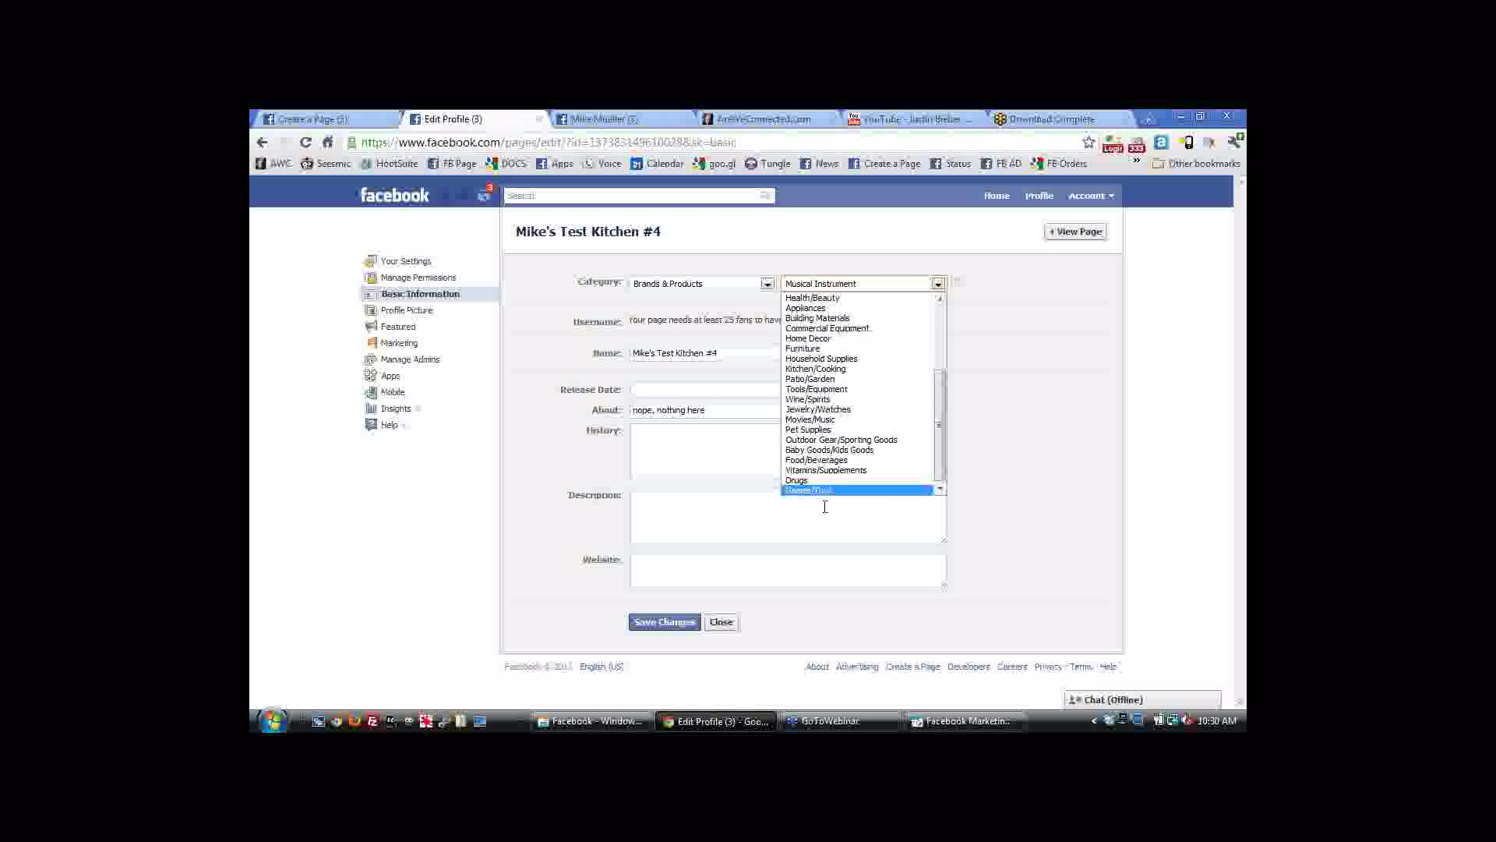
scroll(832, 484, "up", 6)
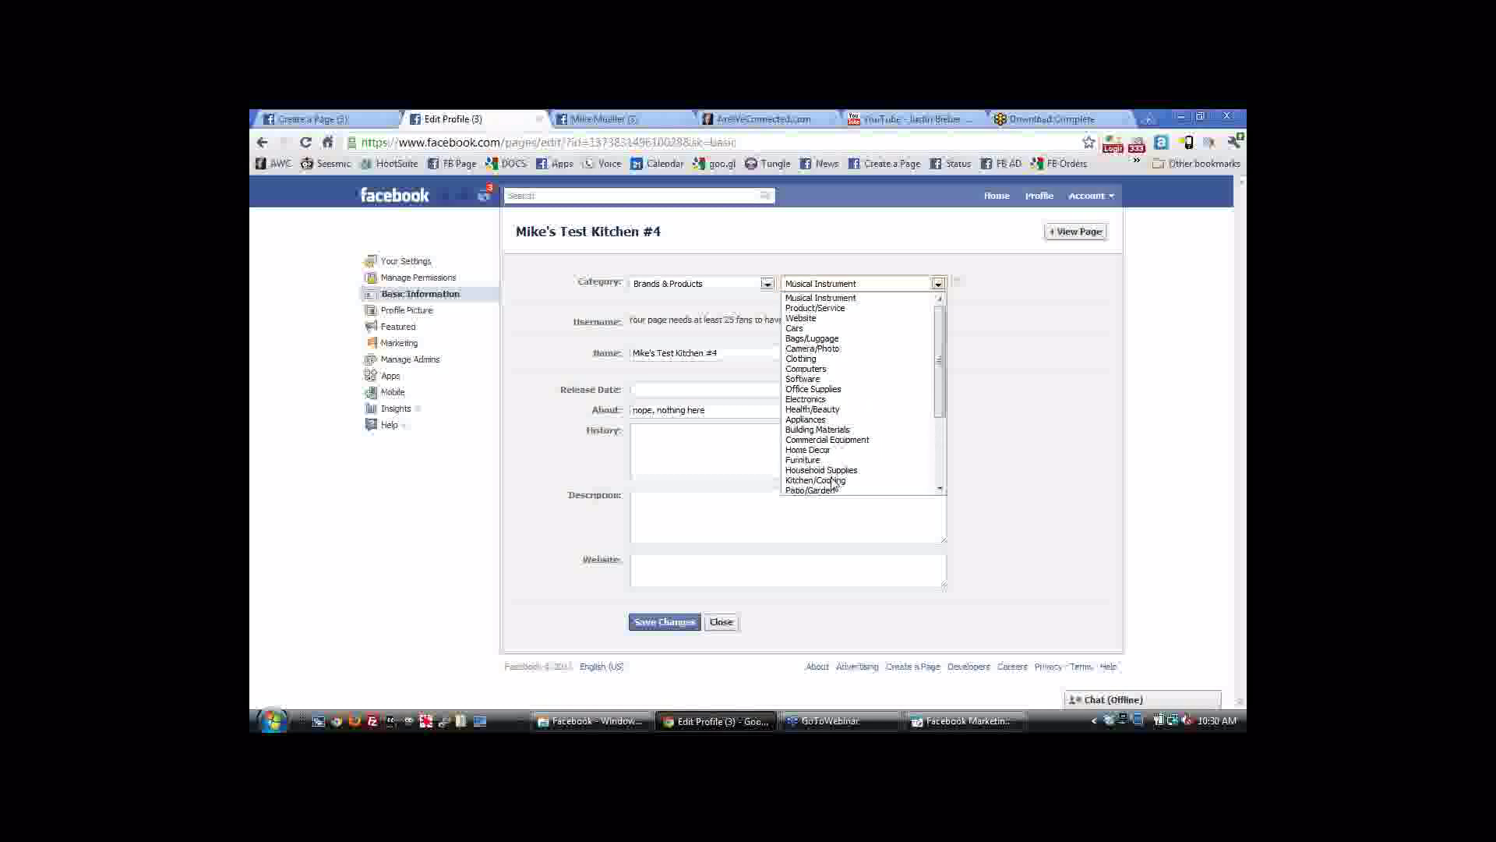
left_click(810, 318)
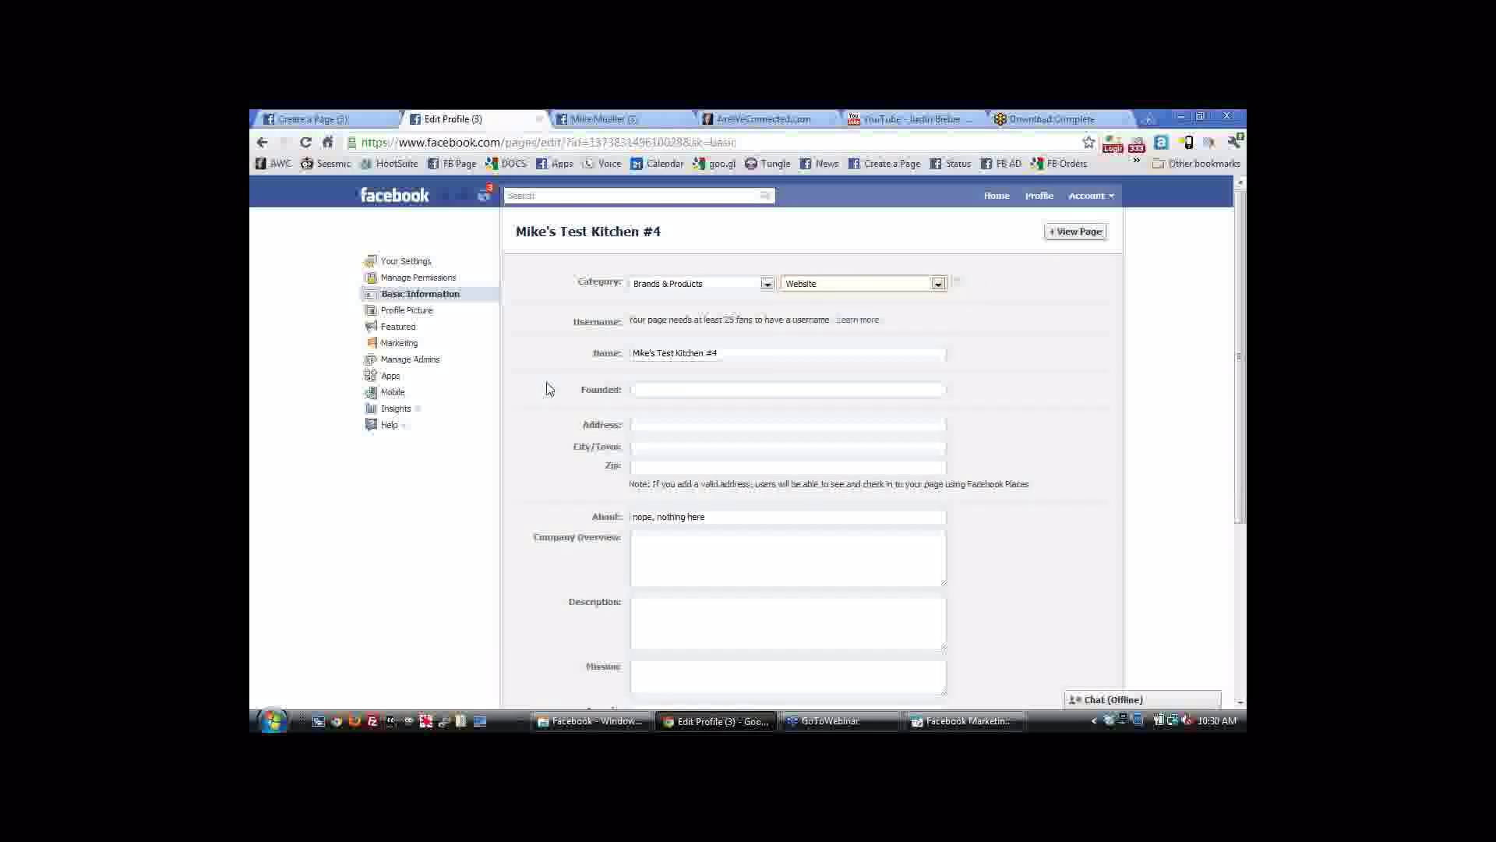
scroll(545, 388, "down", 3)
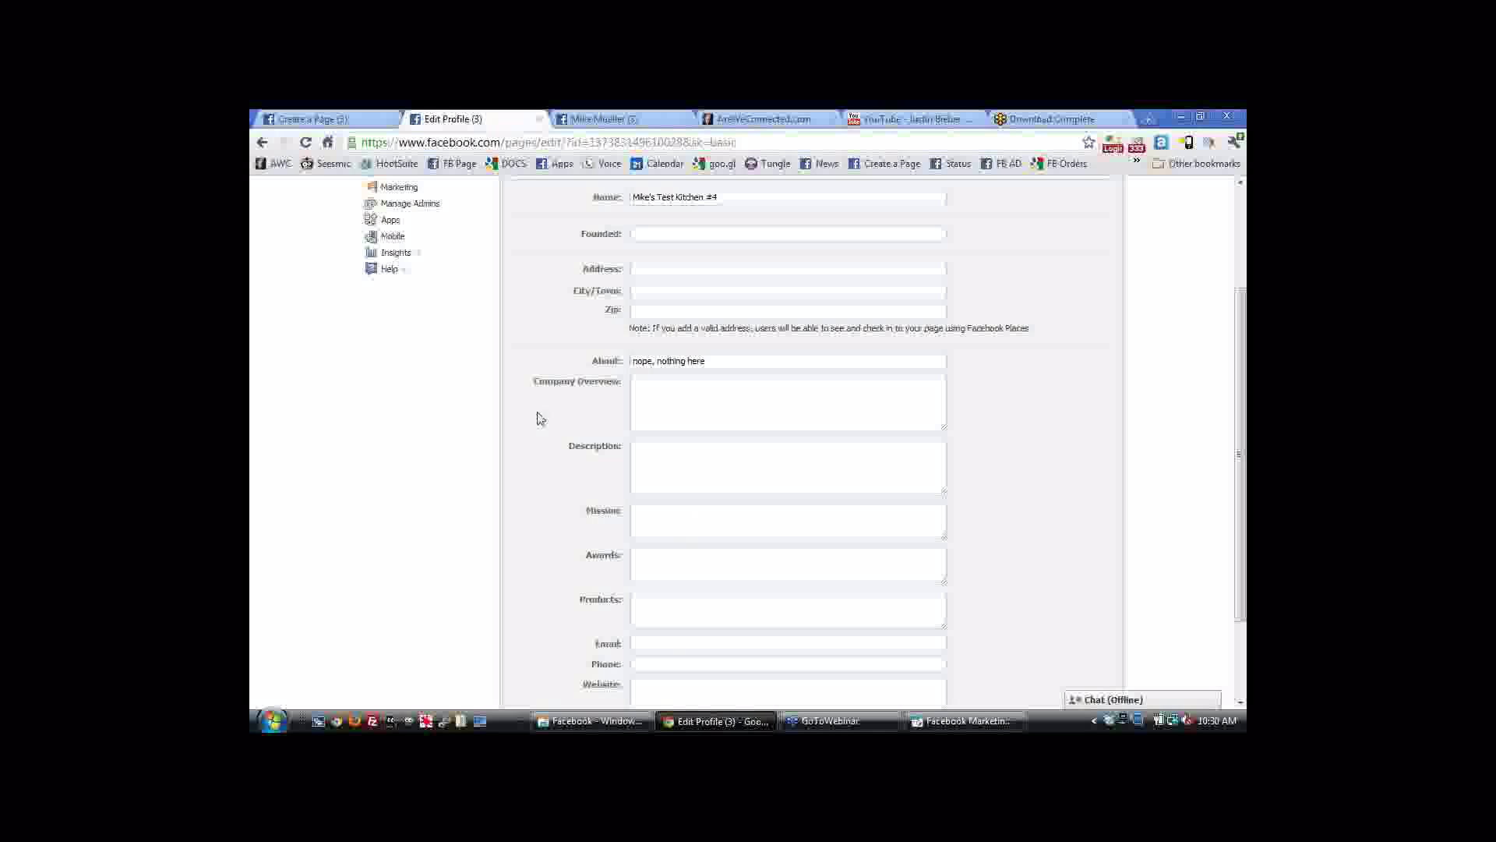
scroll(537, 418, "down", 2)
left_click(659, 384)
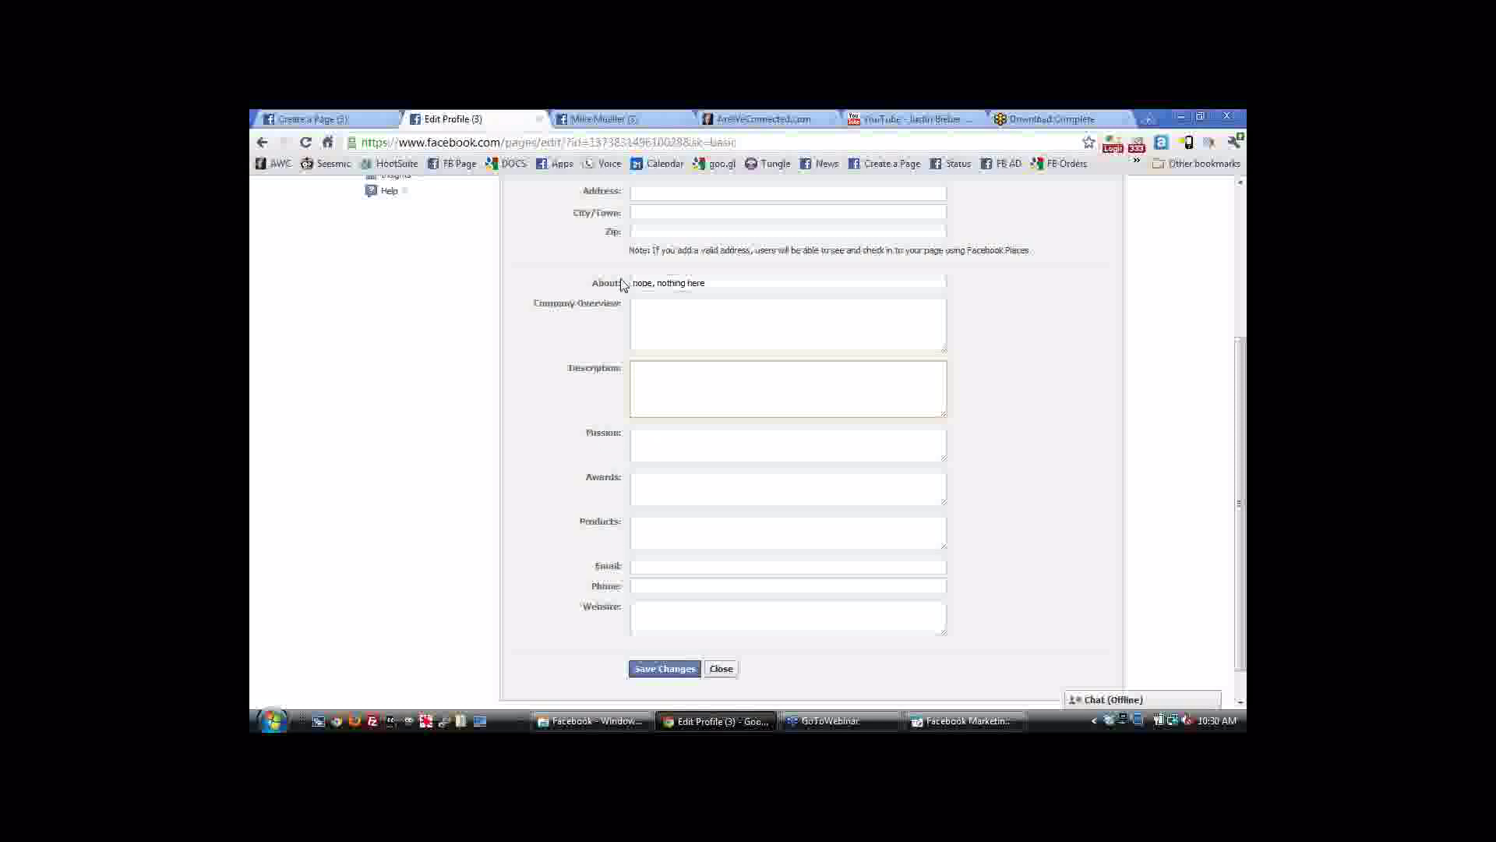
scroll(592, 444, "up", 3)
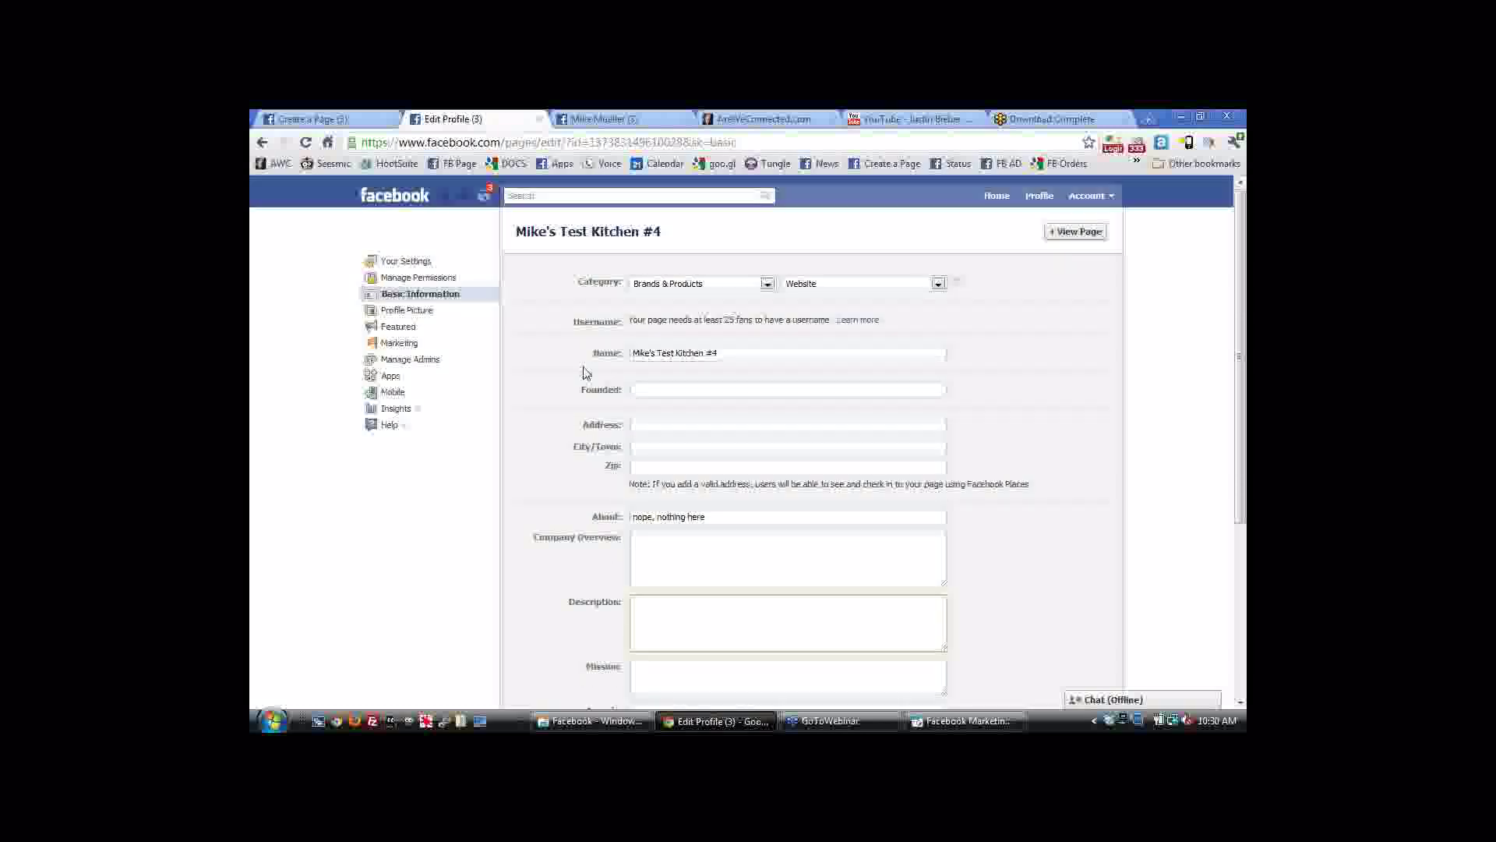
left_click(397, 311)
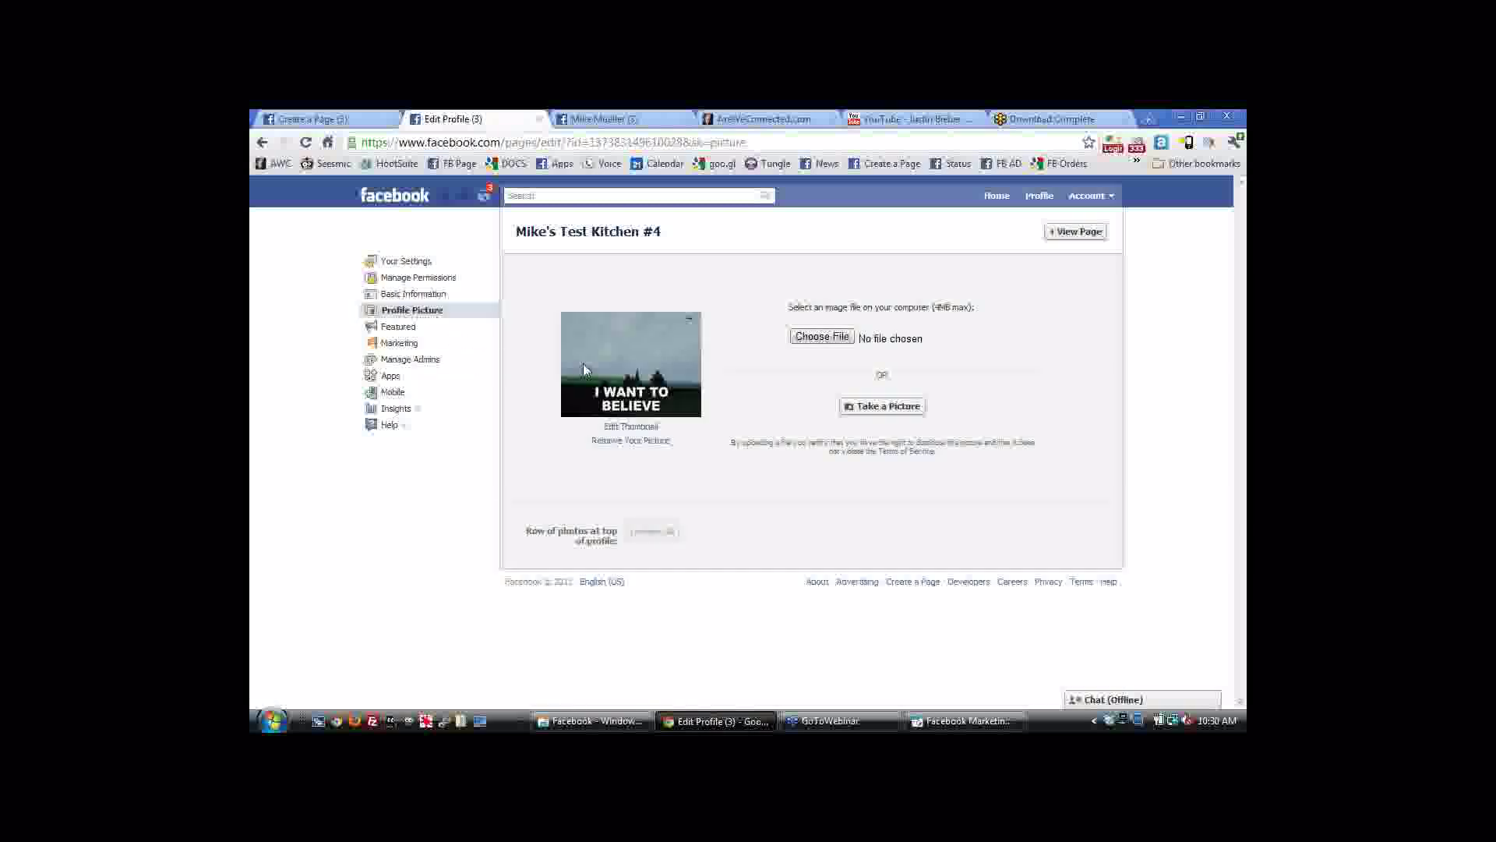
Open the consulting business Page for editing and examine its profile picture settings.
left_click(310, 118)
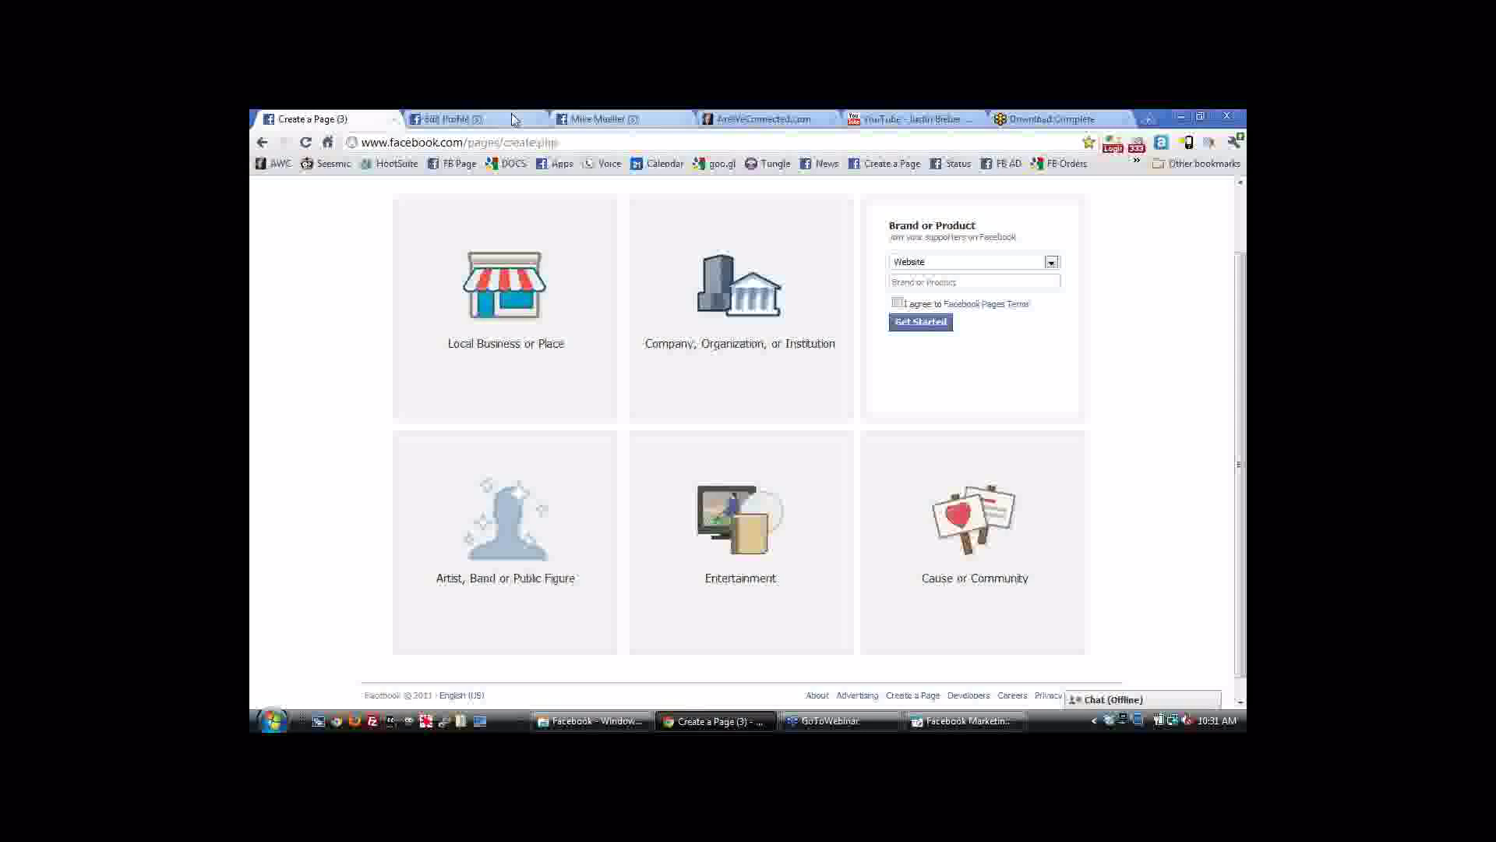
left_click(436, 165)
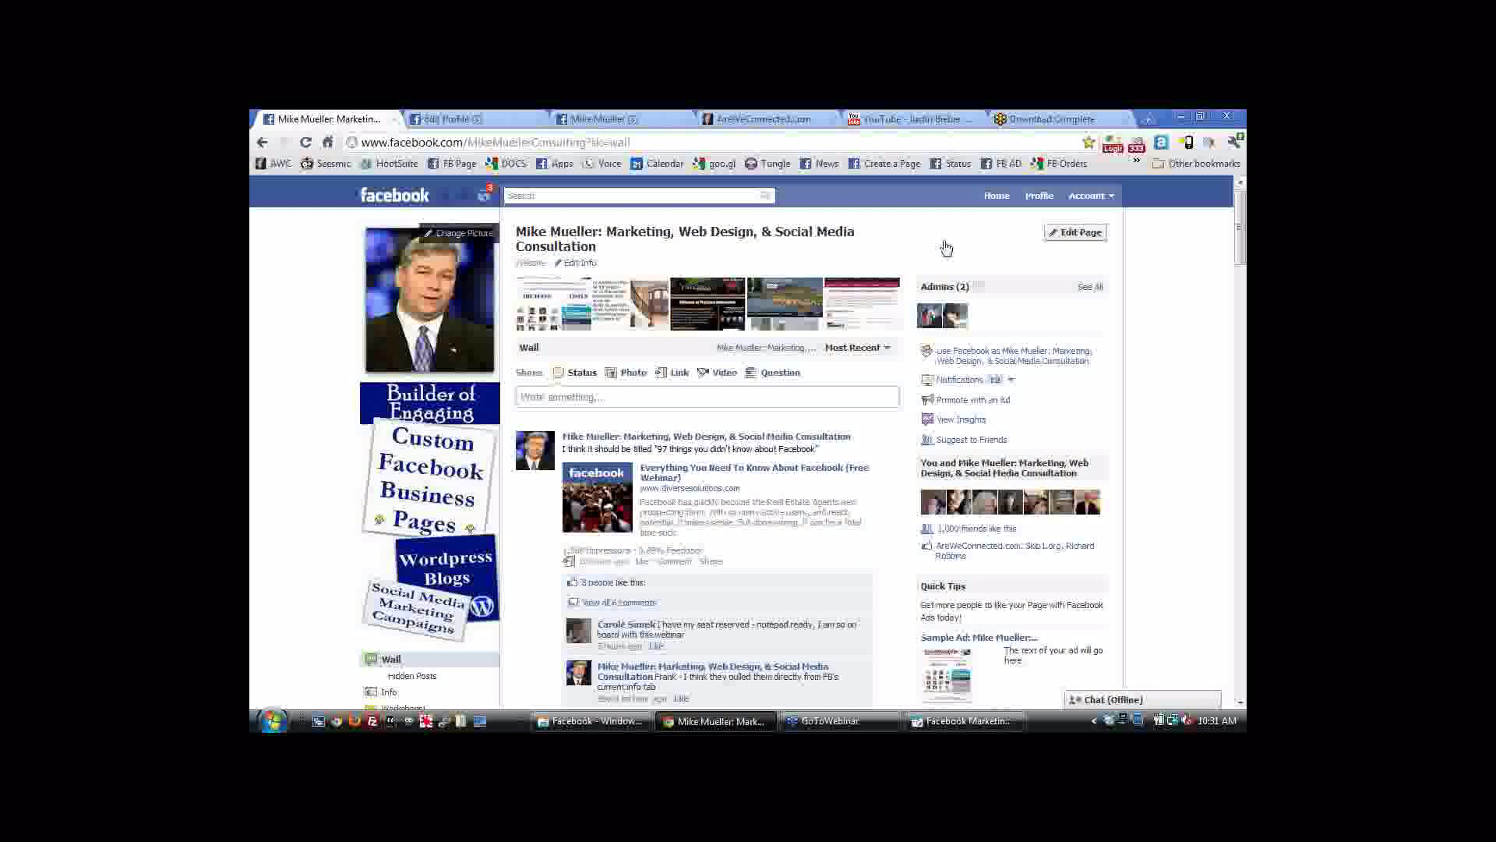
left_click(1076, 231)
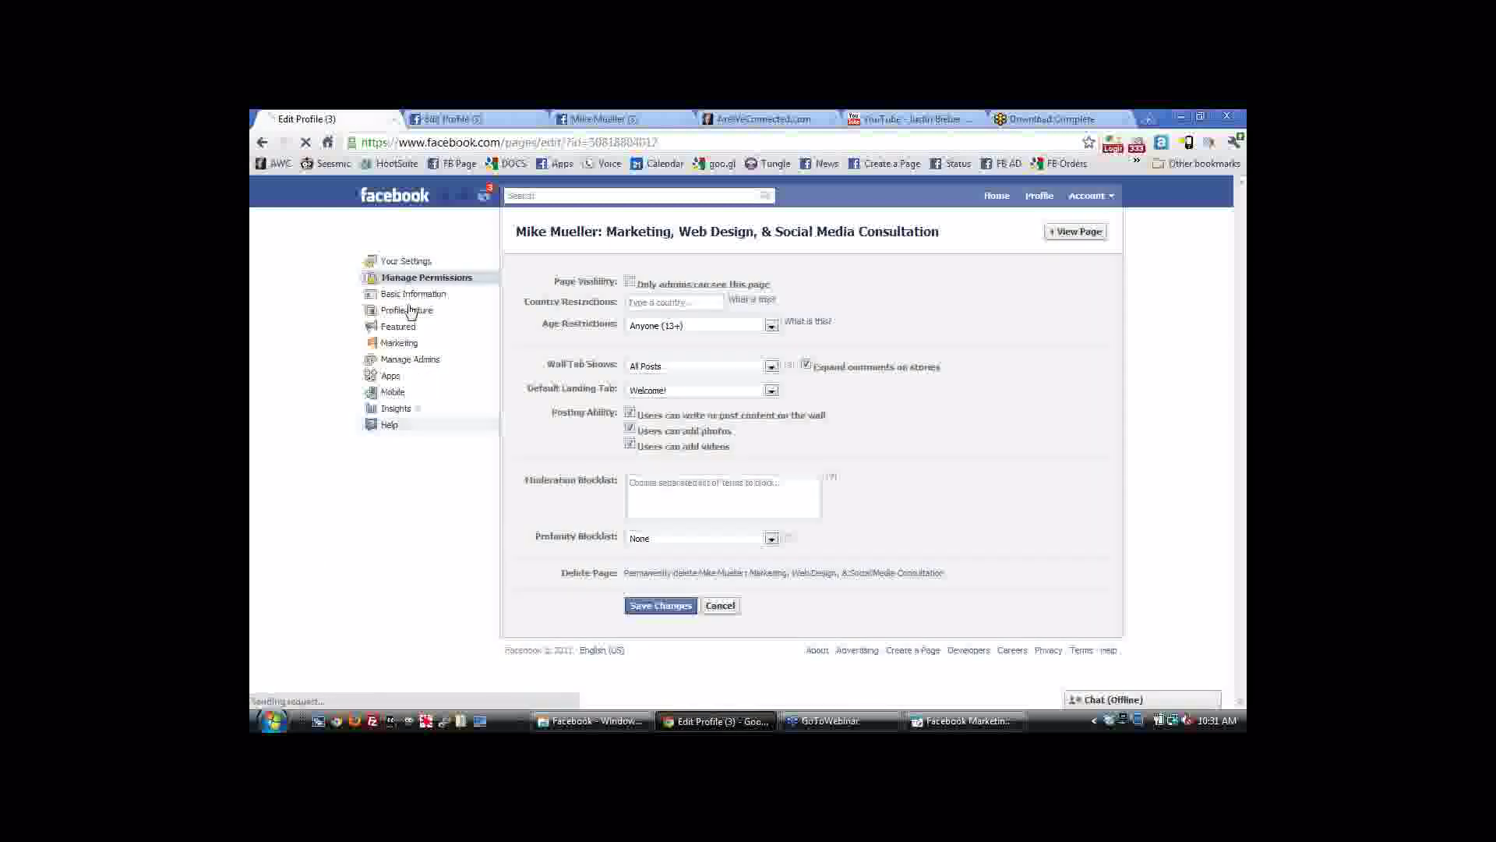
left_click(402, 313)
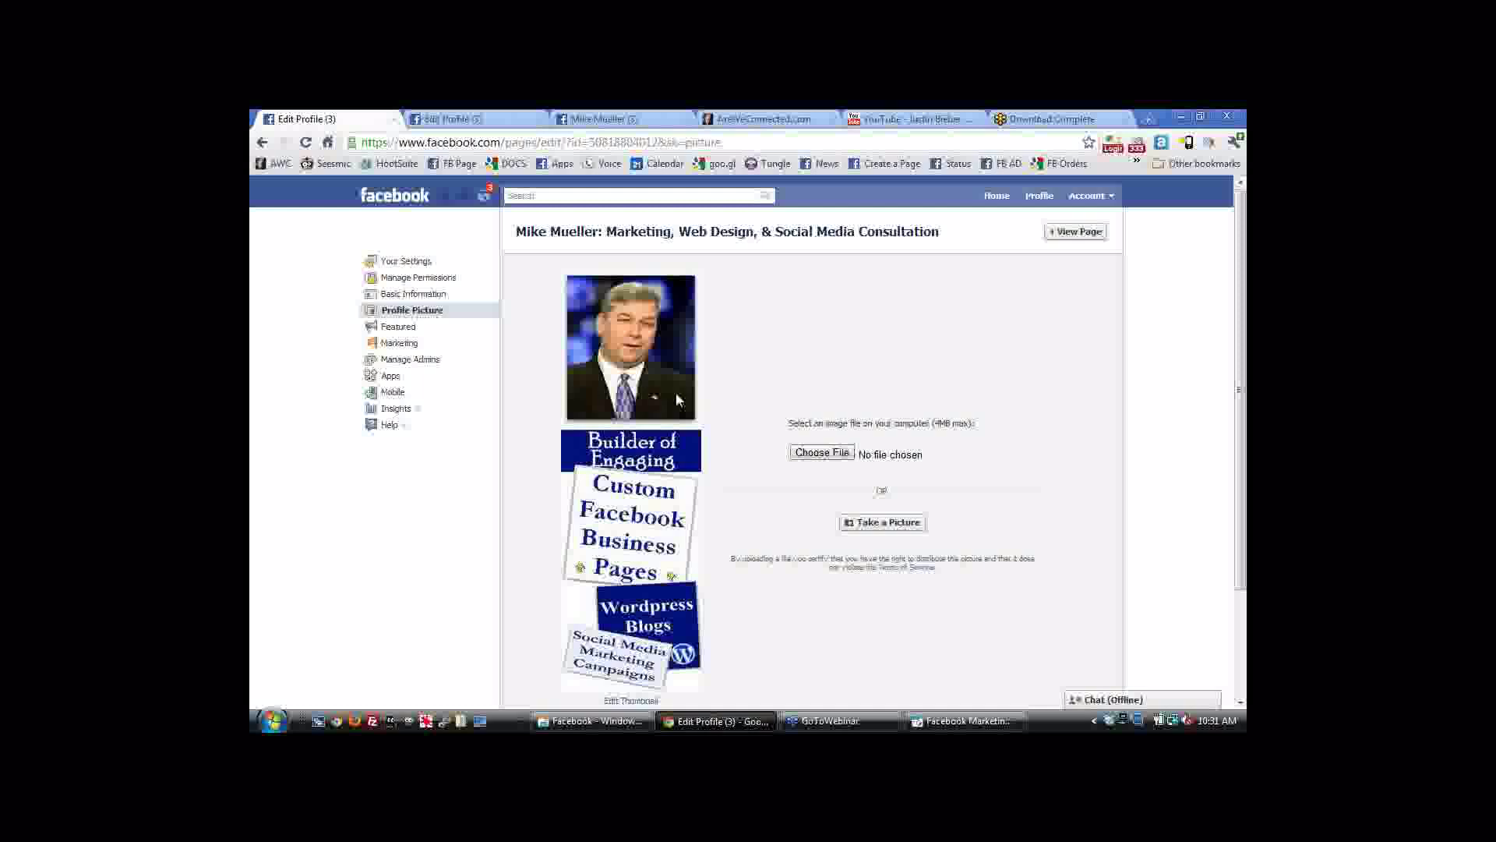
scroll(746, 438, "down", 3)
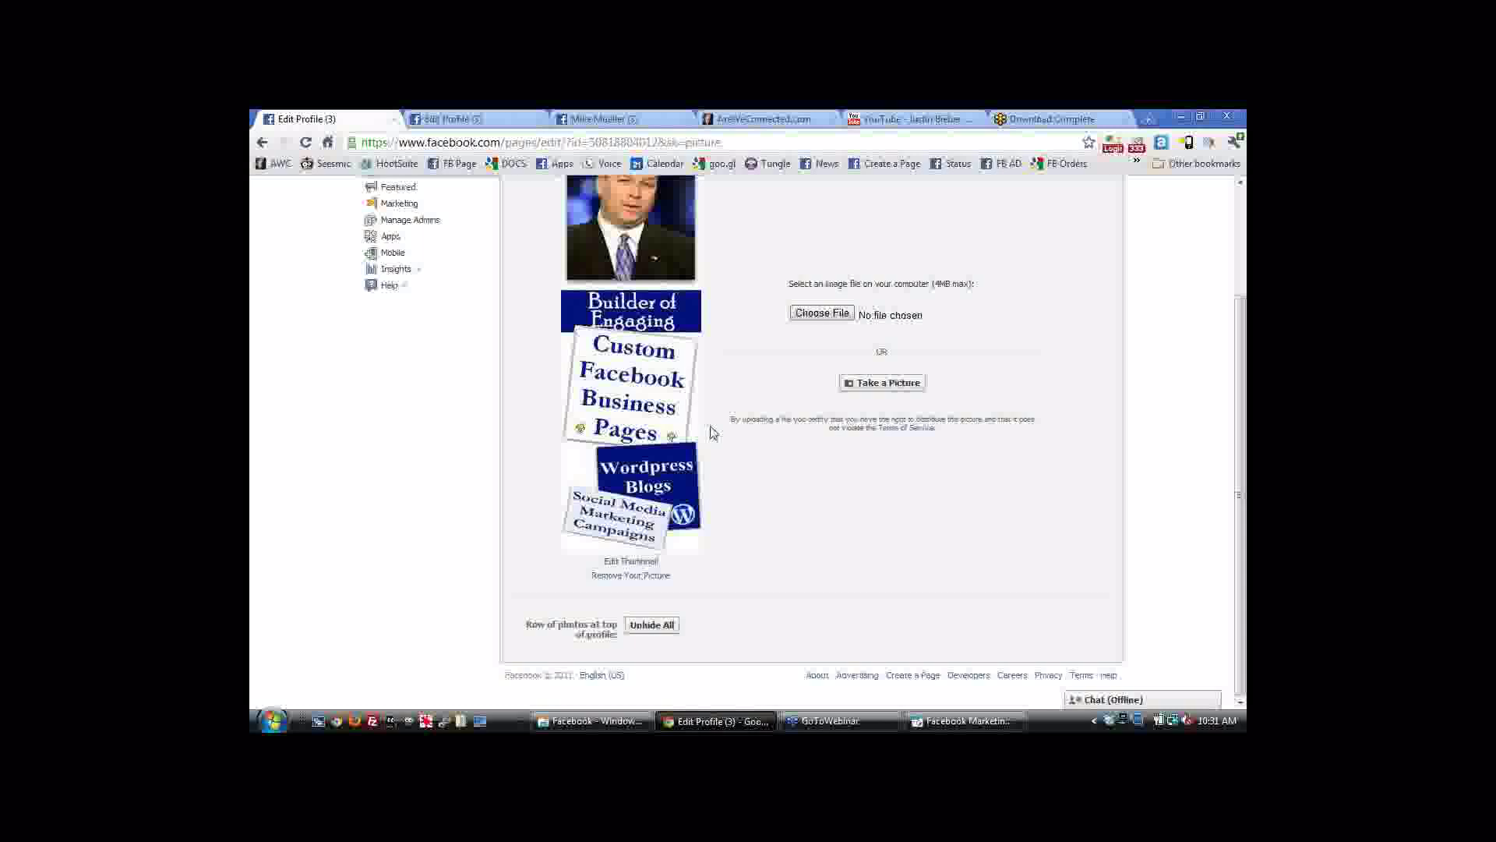
scroll(712, 432, "up", 3)
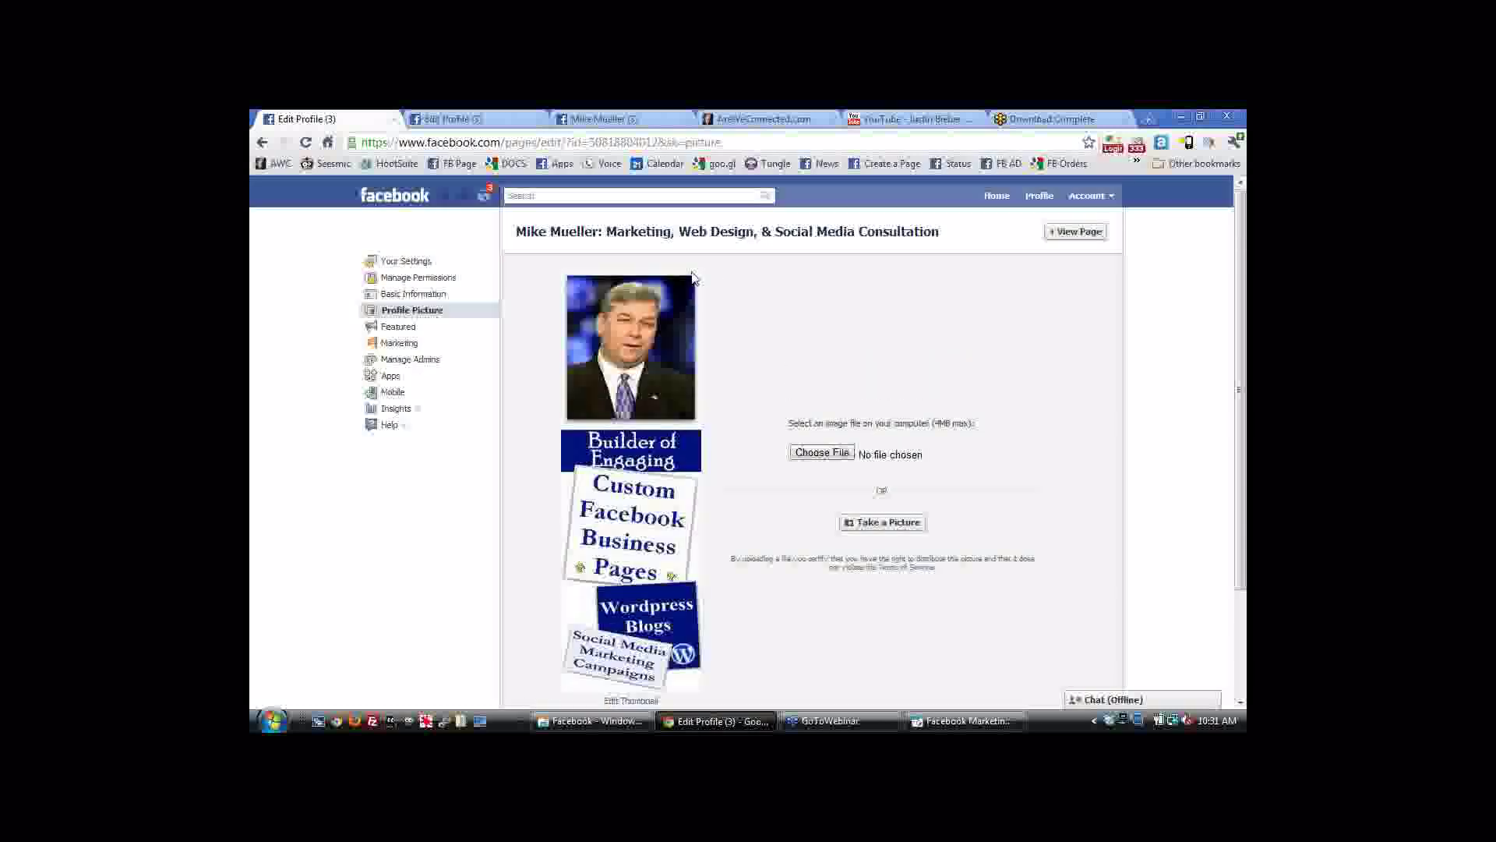
Try the Scale to fit option and a different crop on the profile picture's thumbnail, and cancel the edit.
scroll(711, 277, "down", 3)
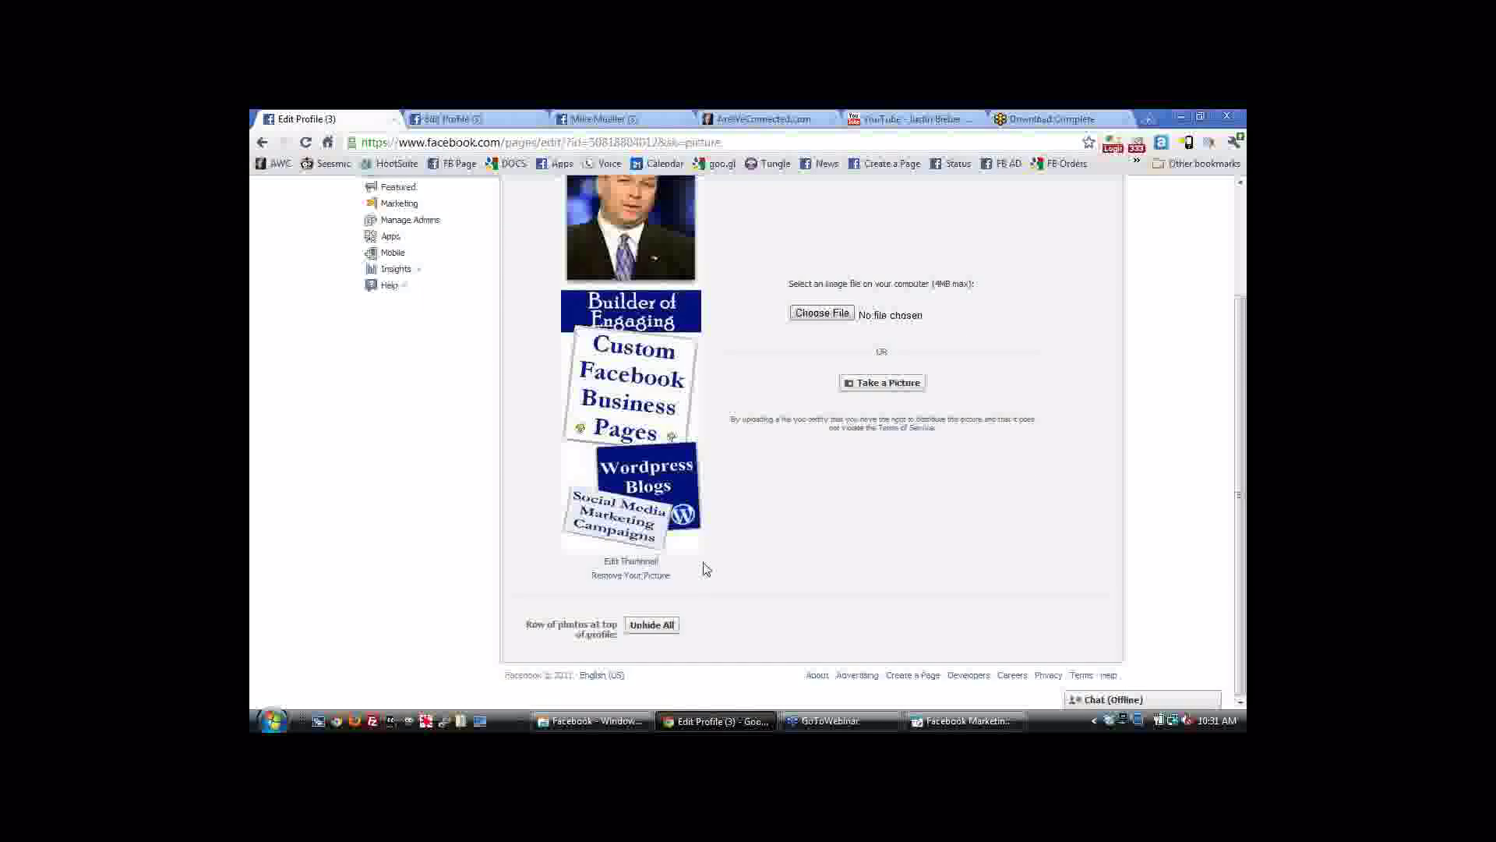
left_click(653, 563)
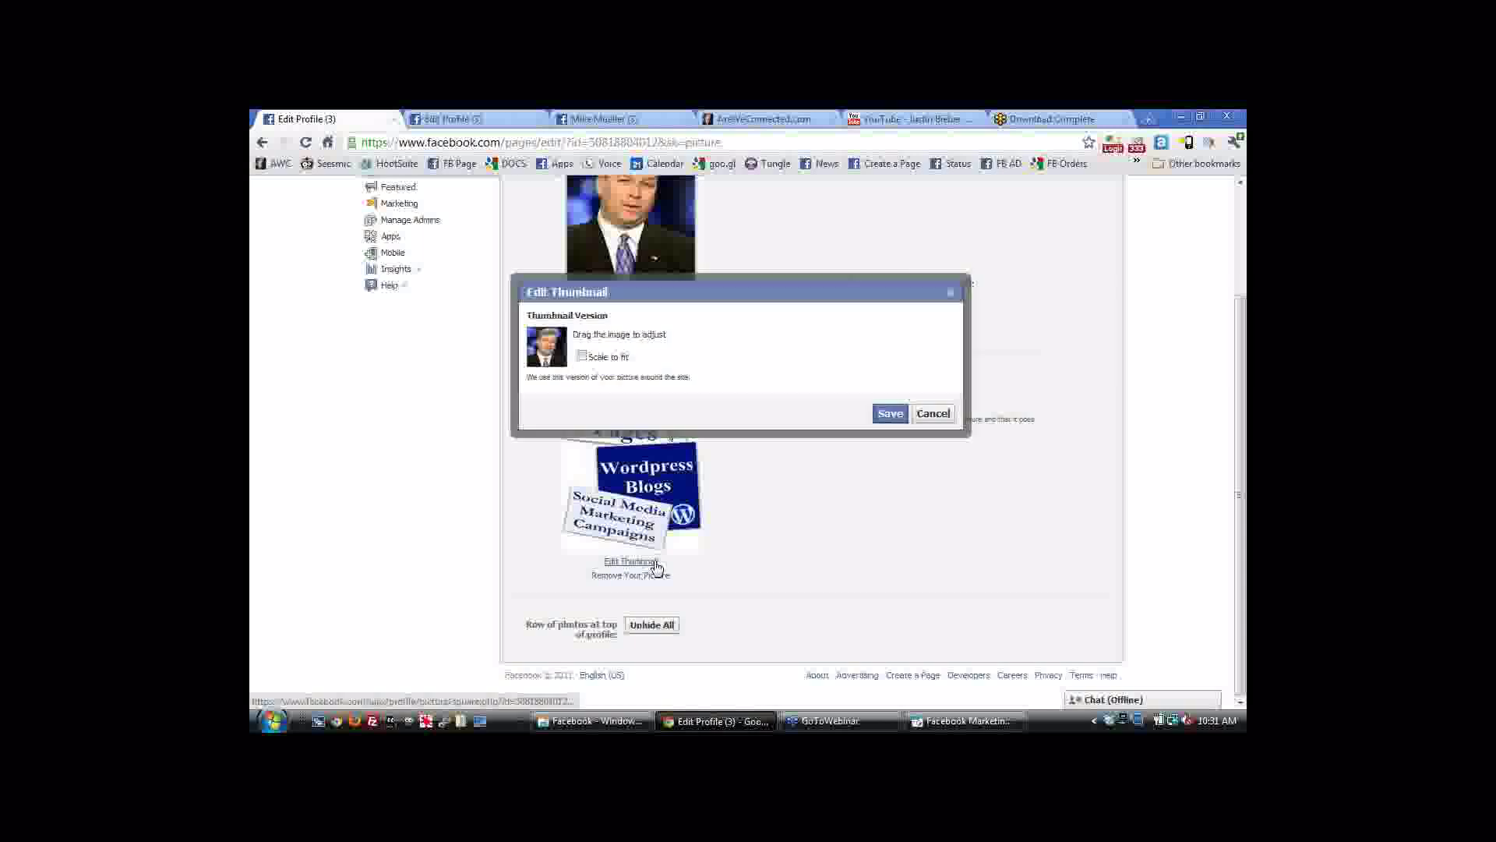
left_click(581, 355)
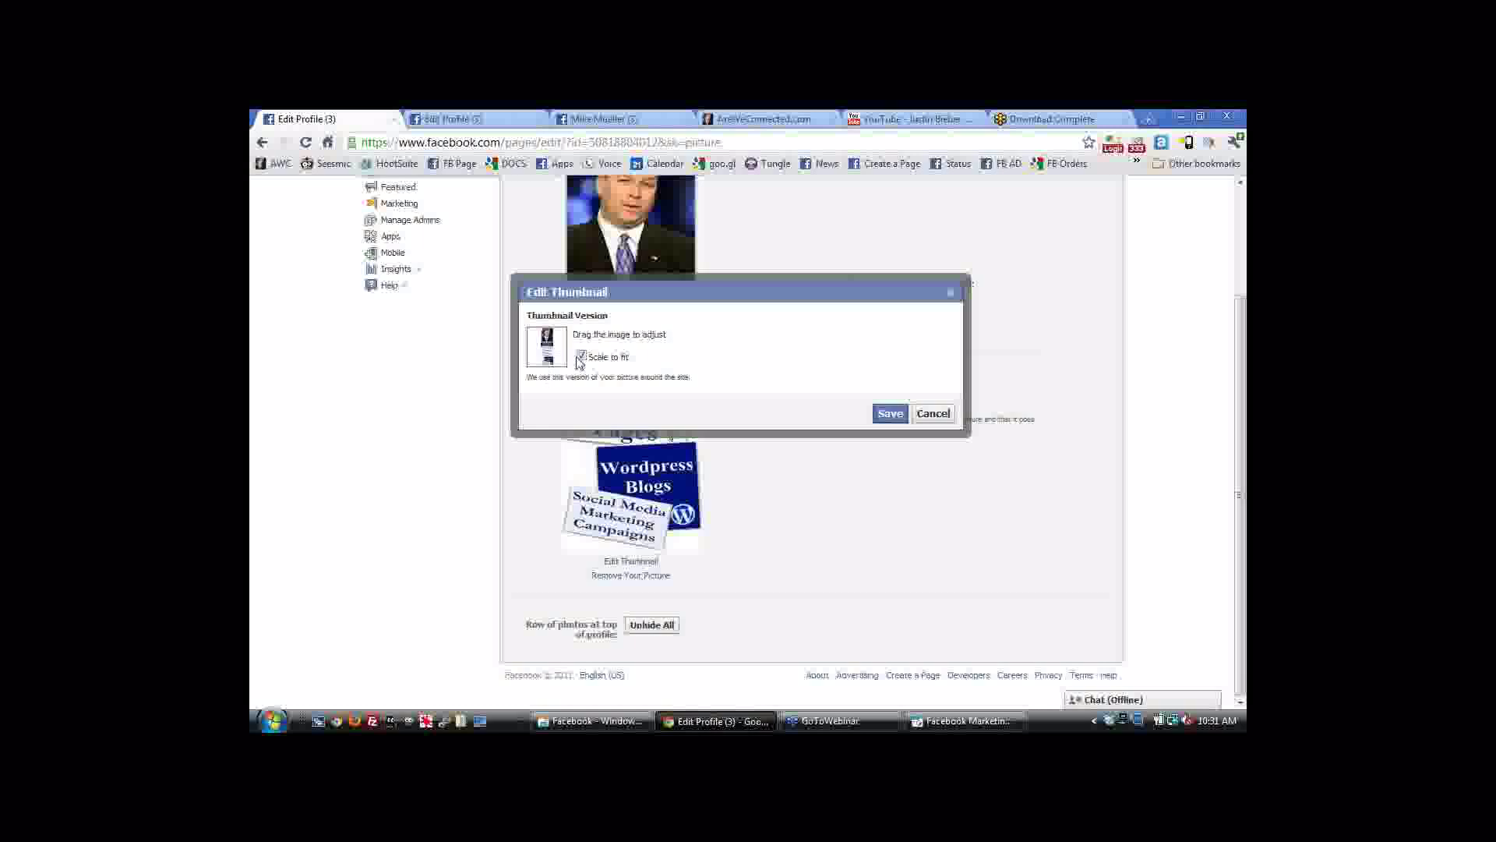
left_click(581, 356)
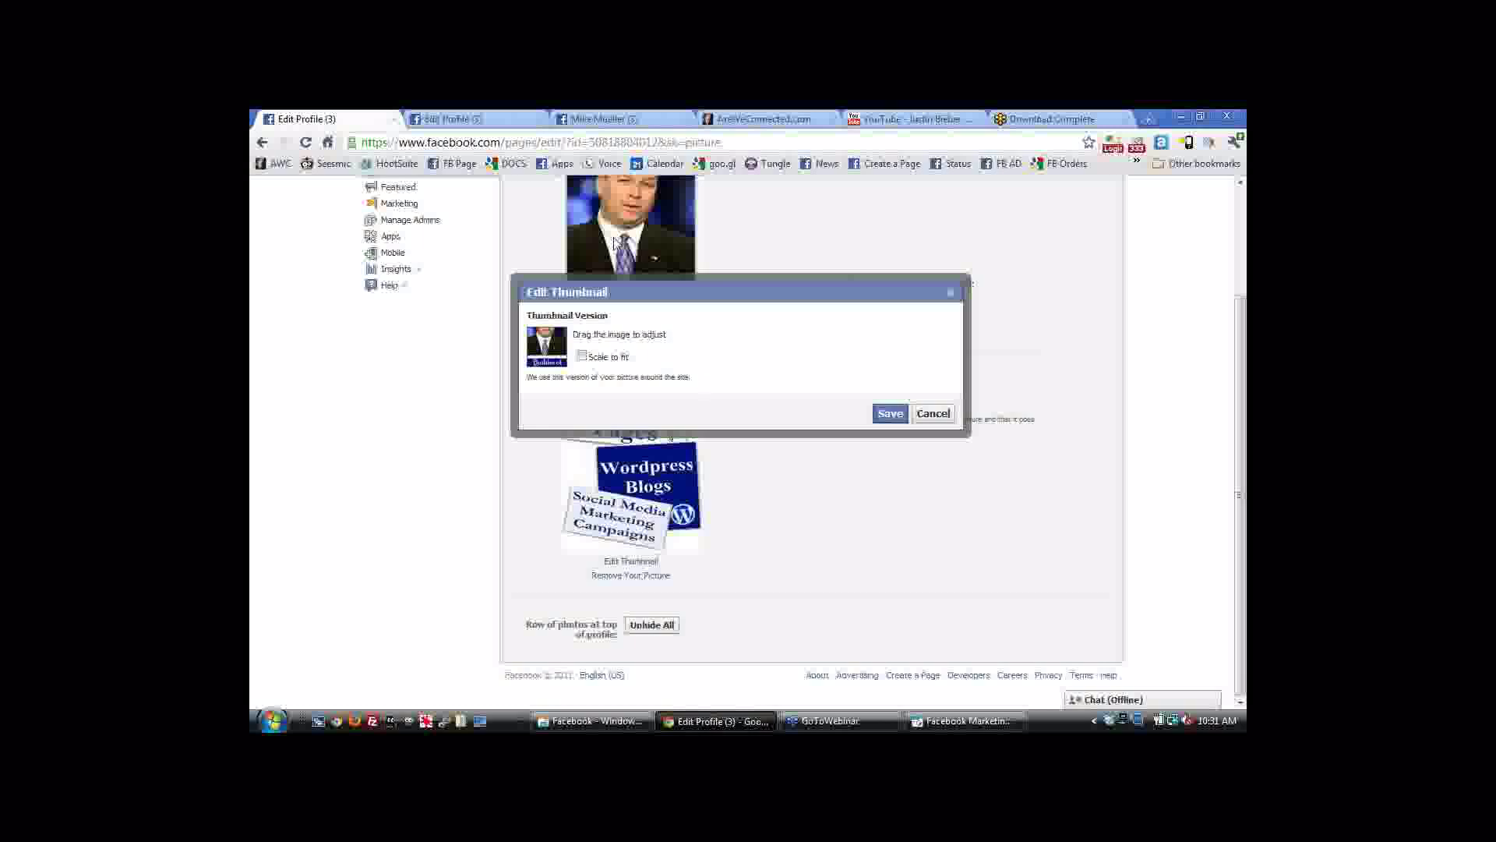
left_click(934, 414)
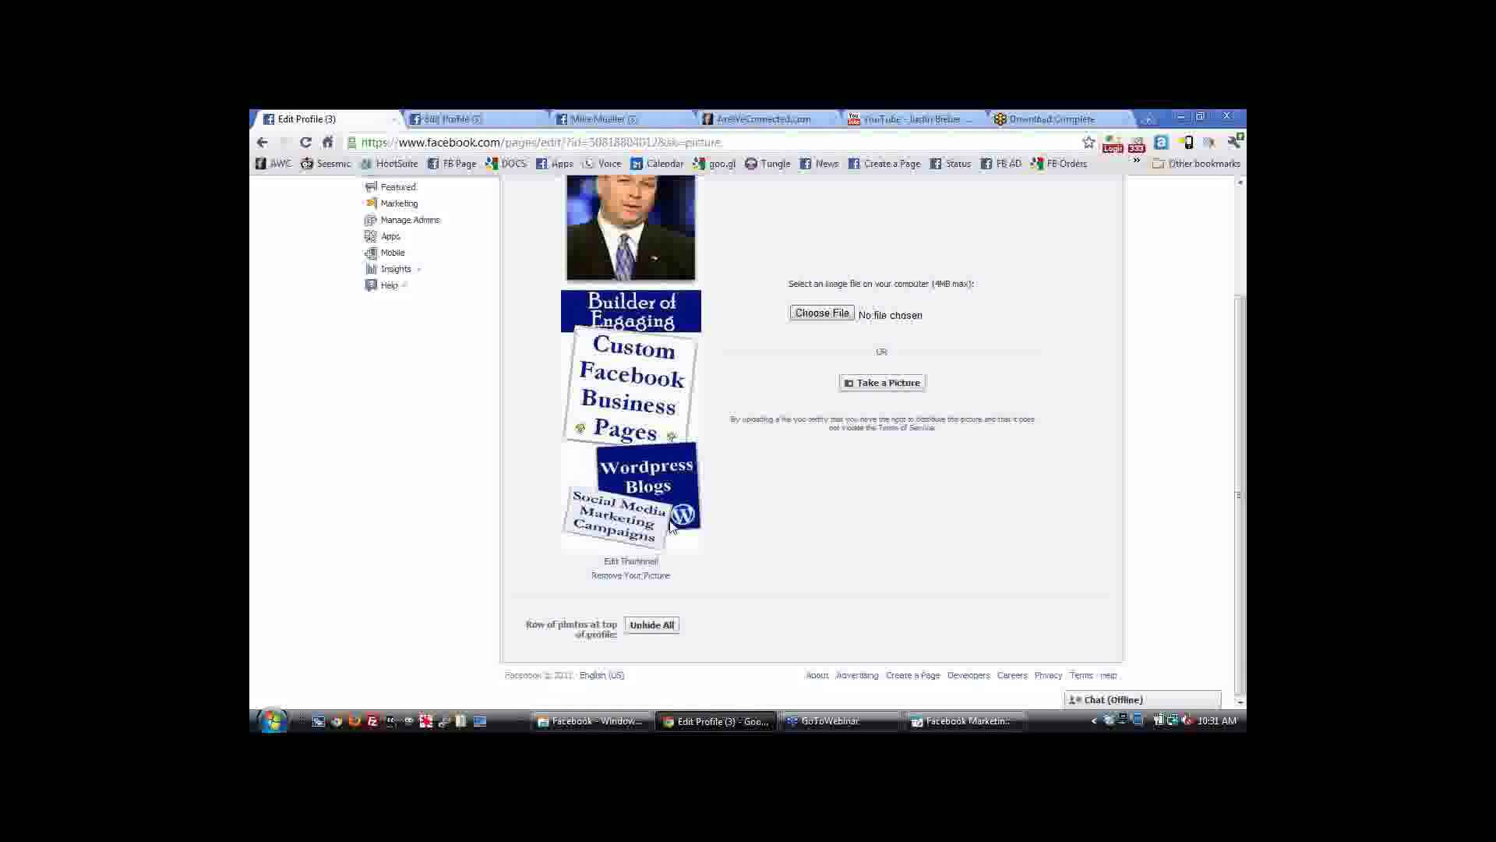
Reposition the profile picture slightly within its thumbnail so the face stays in the frame, and save the thumbnail.
scroll(741, 530, "up", 3)
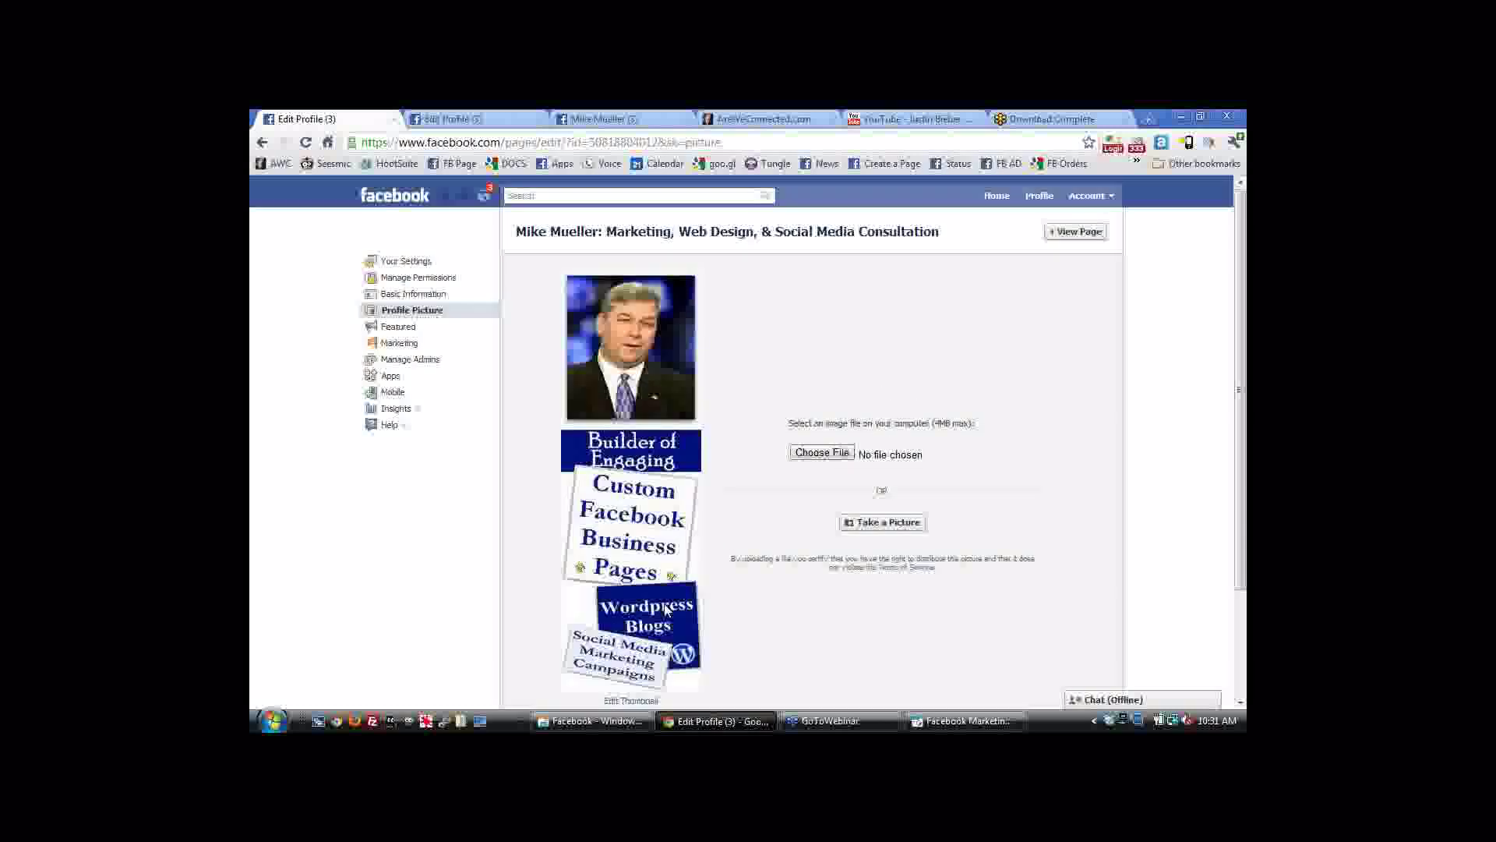
scroll(728, 582, "down", 3)
left_click(649, 563)
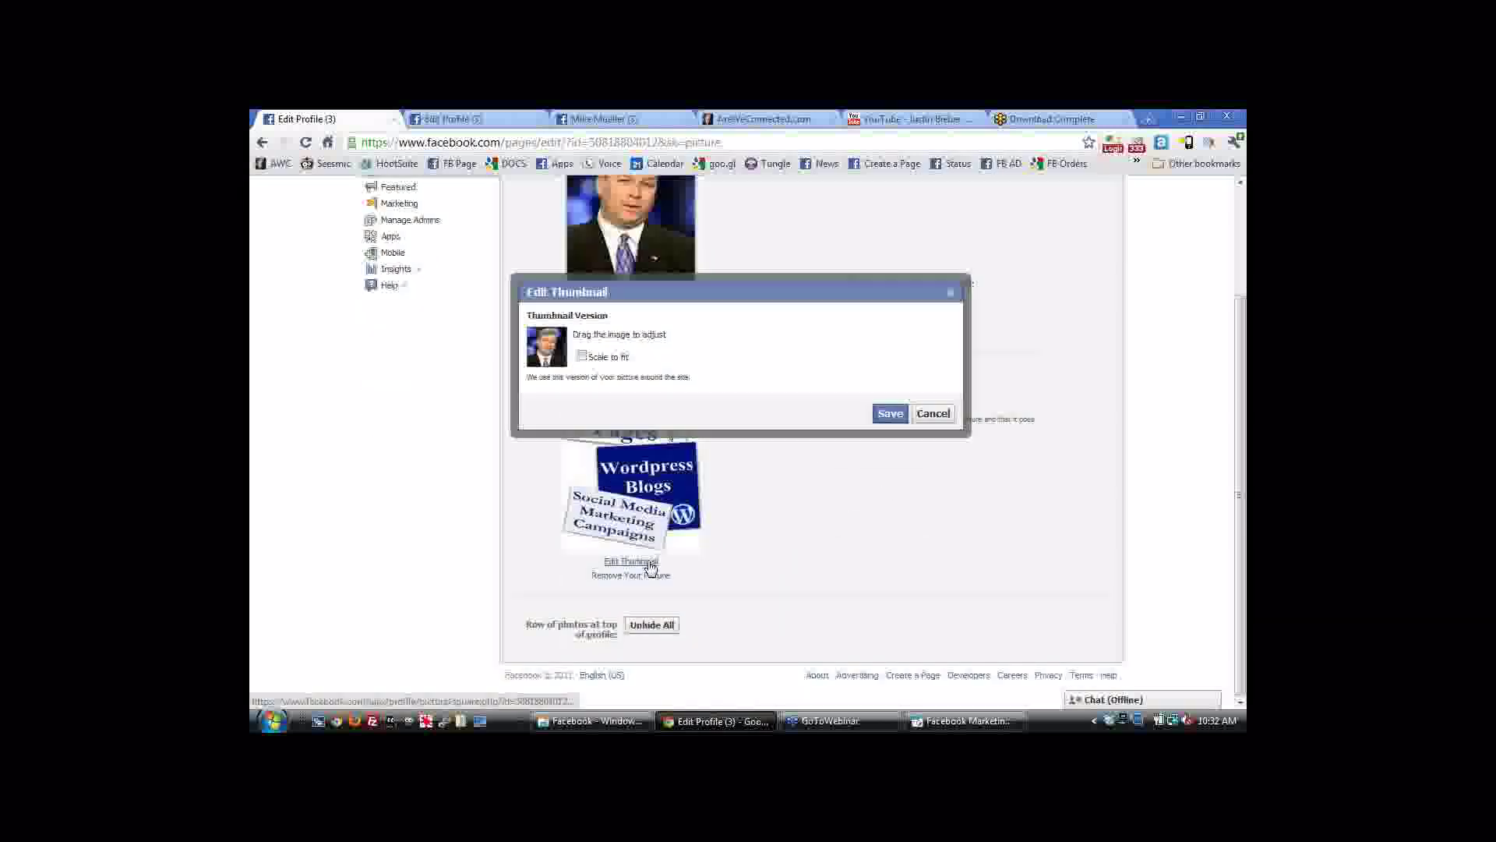
mouse_move(546, 342)
left_mouse_down()
mouse_move(547, 365)
mouse_move(546, 352)
left_mouse_up()
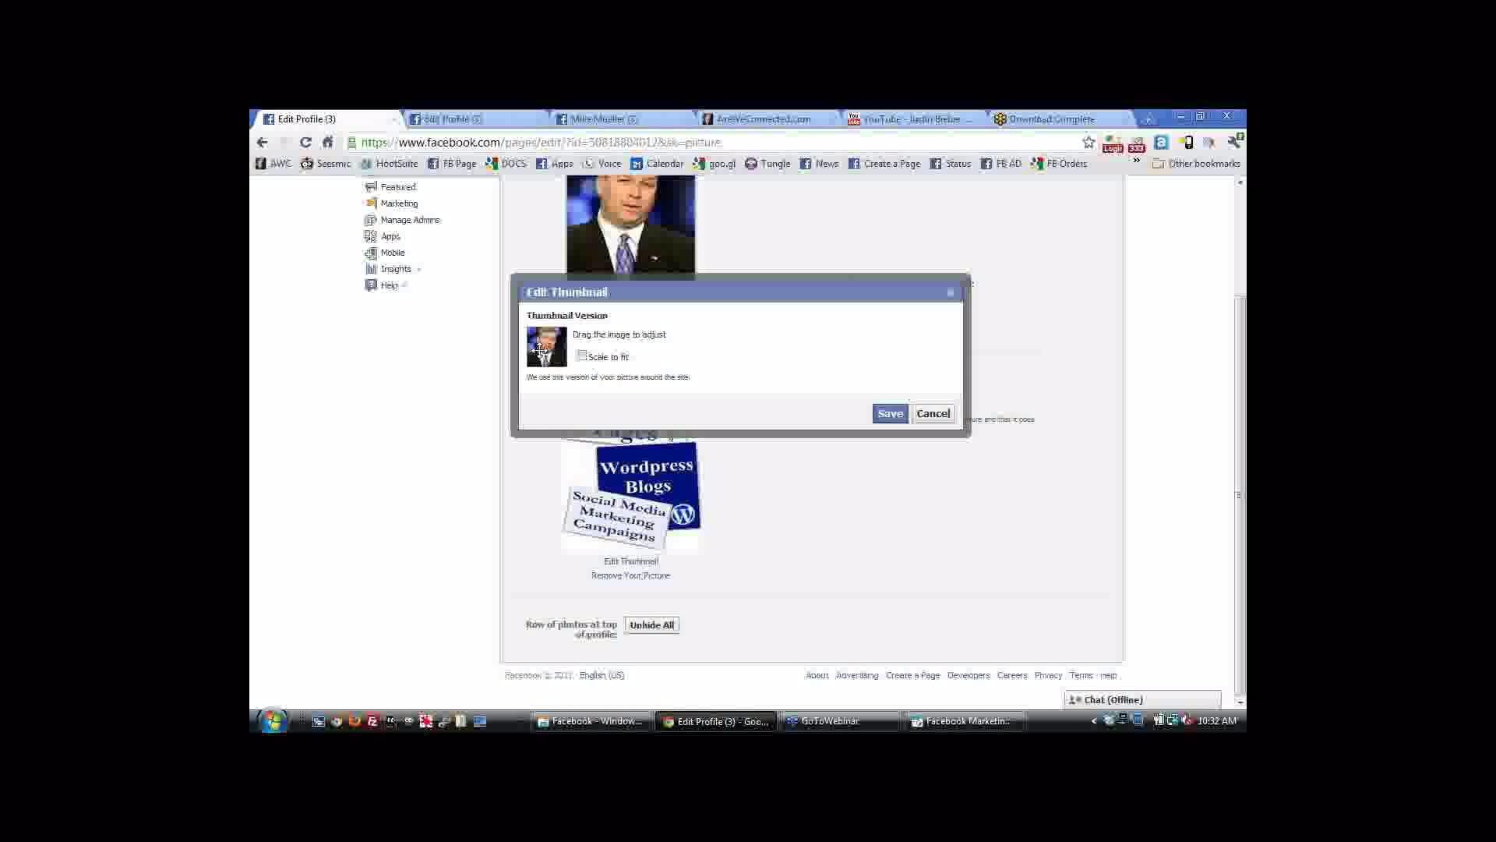
left_click(877, 417)
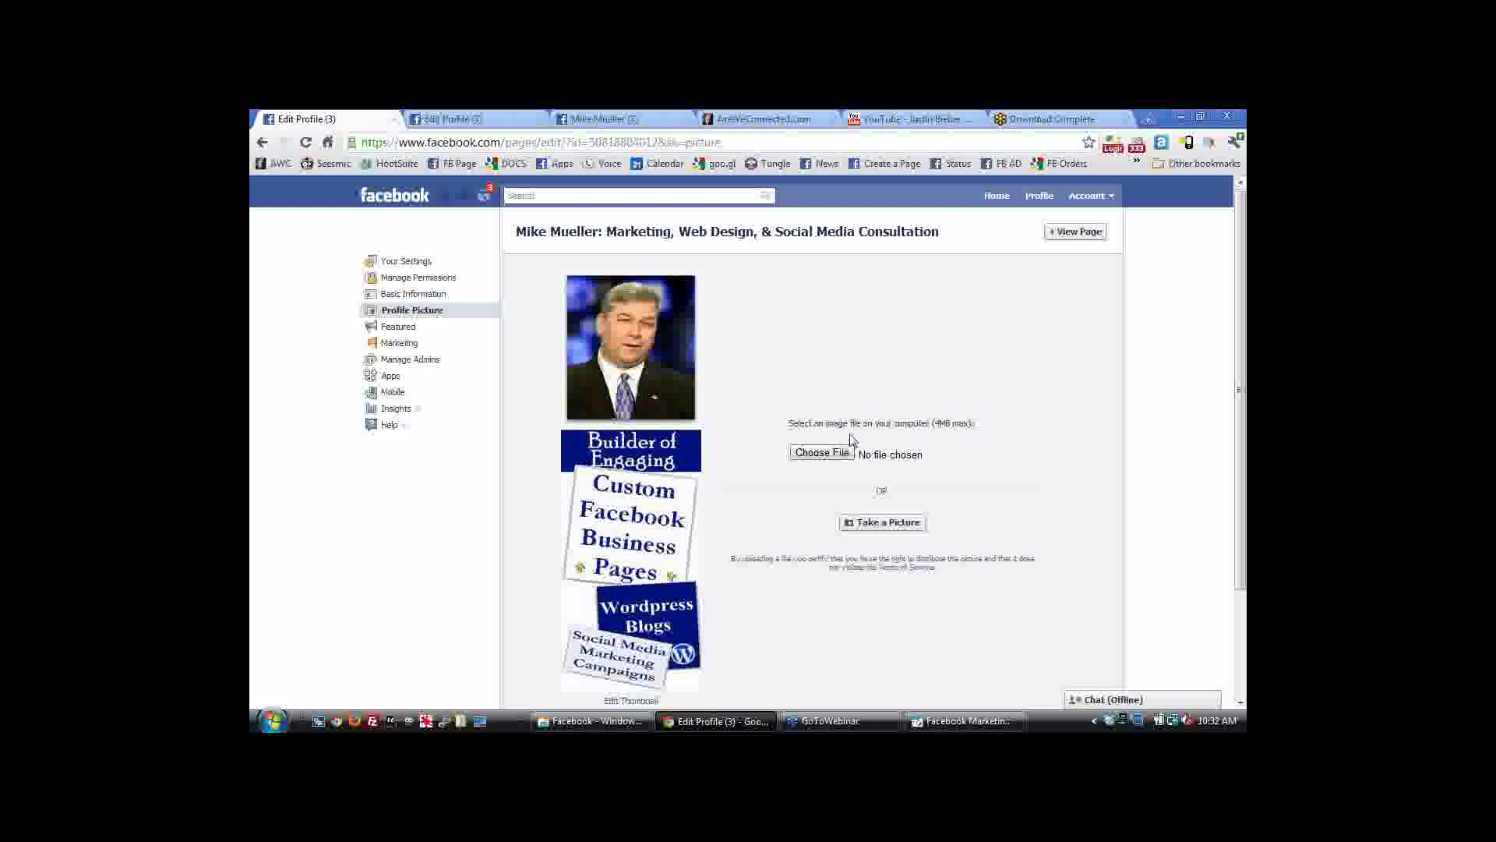
left_click(468, 118)
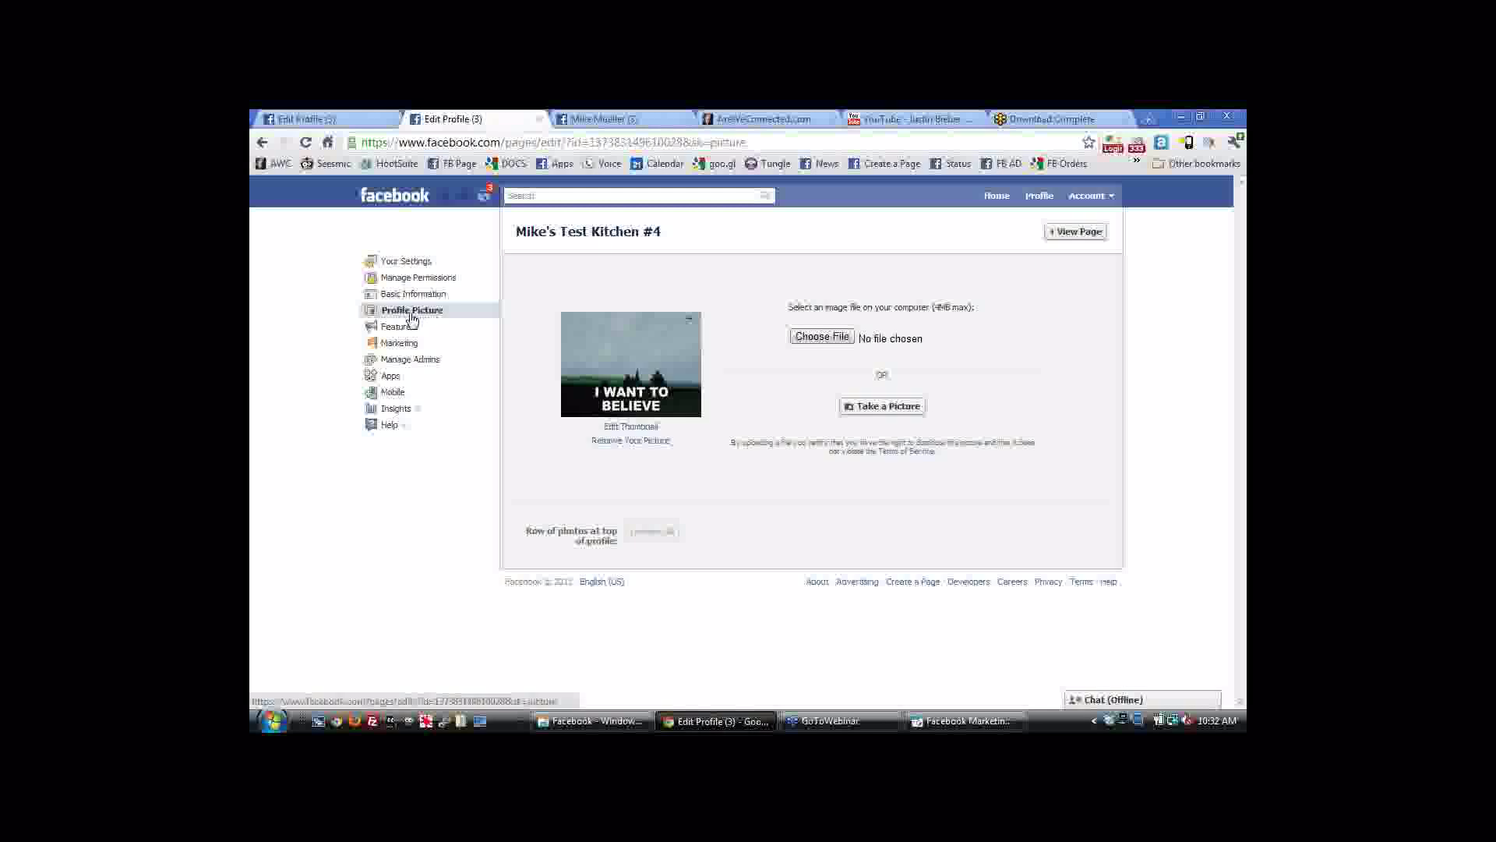
key("ctrl+shift+Tab")
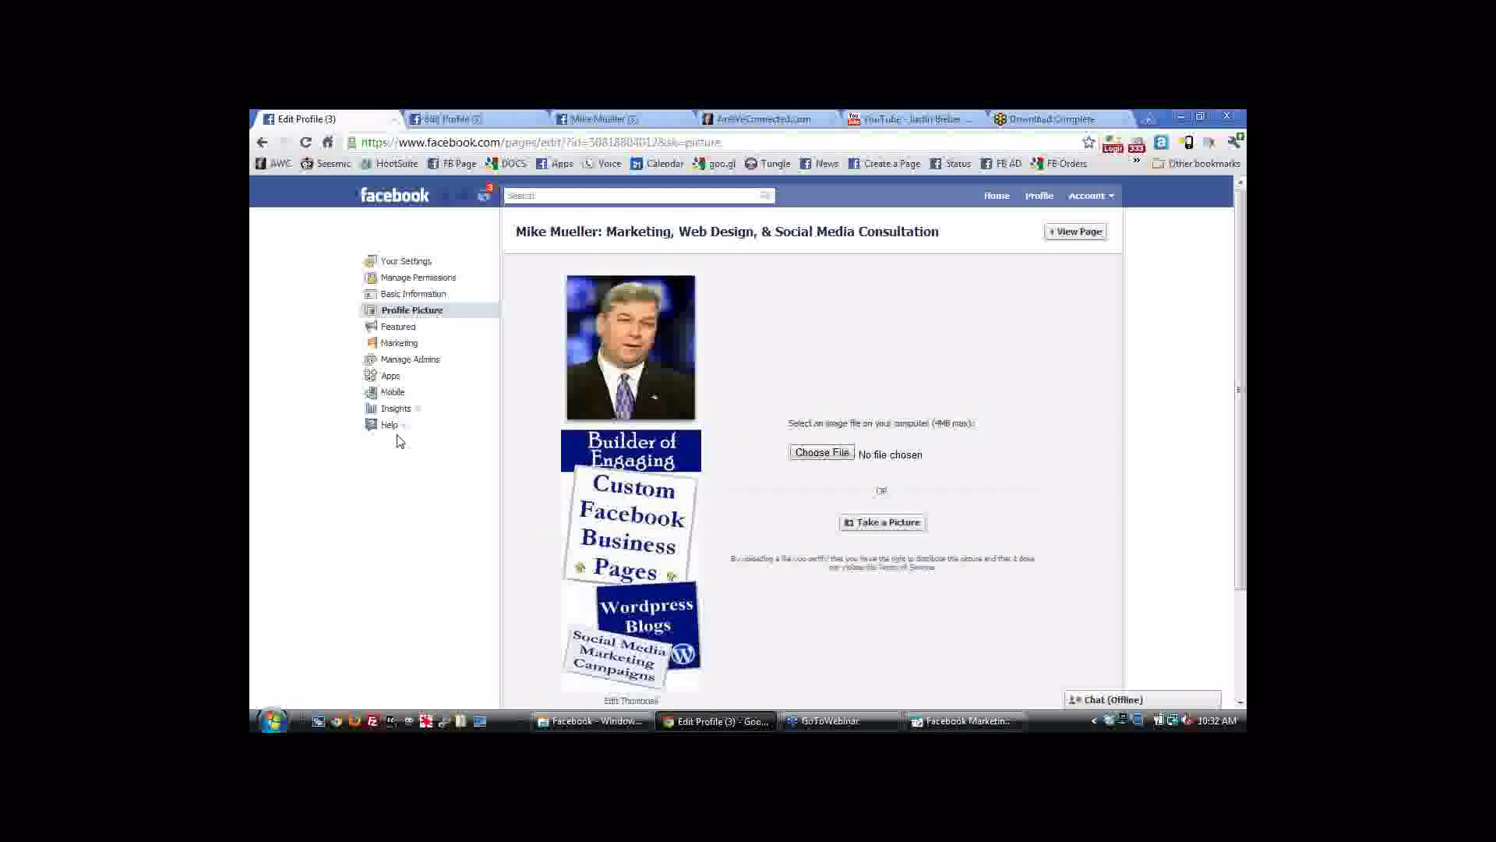
left_click(395, 327)
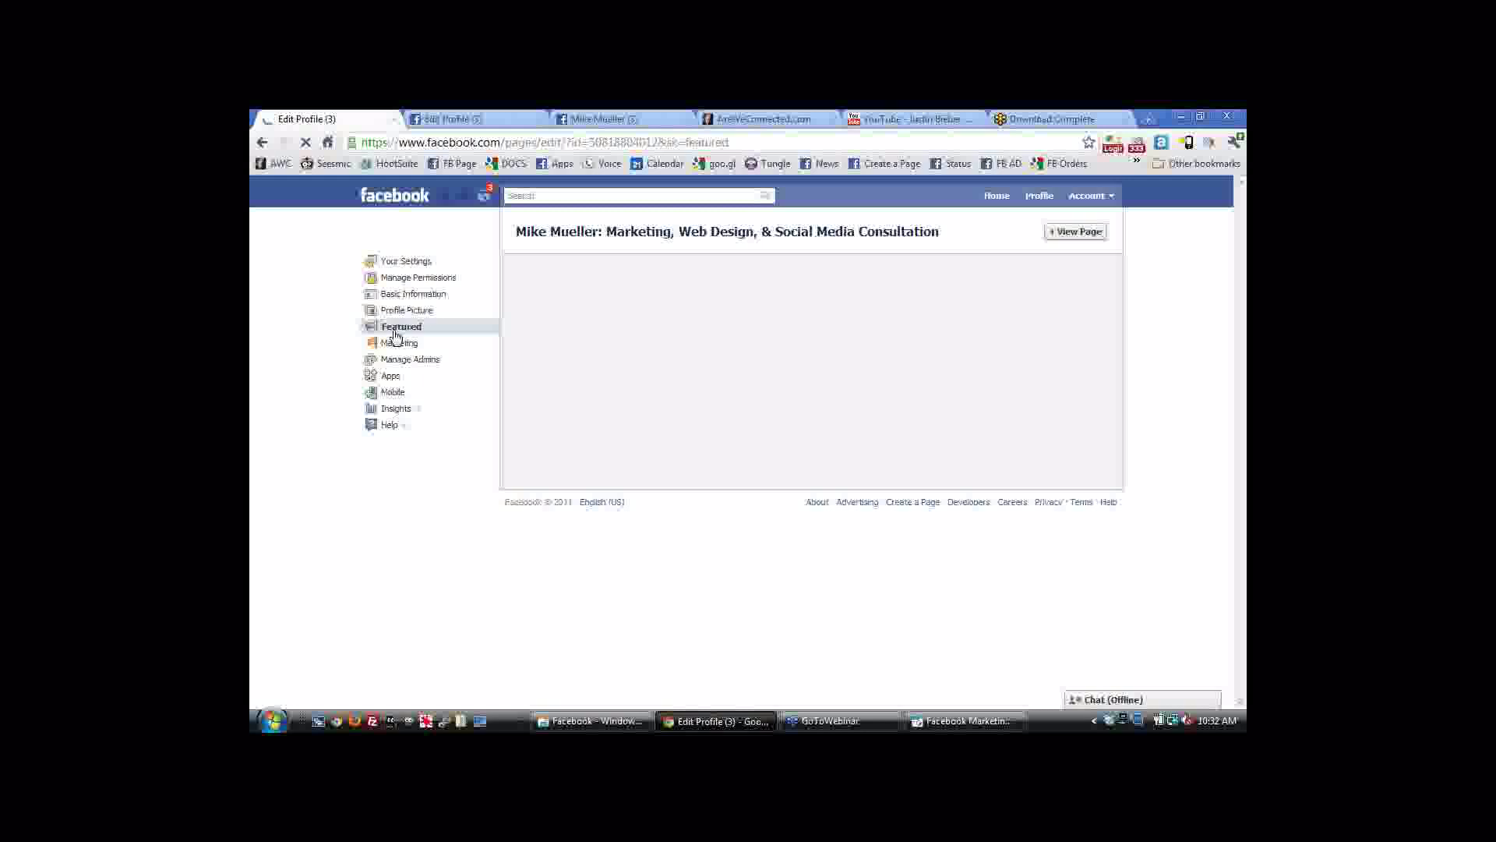